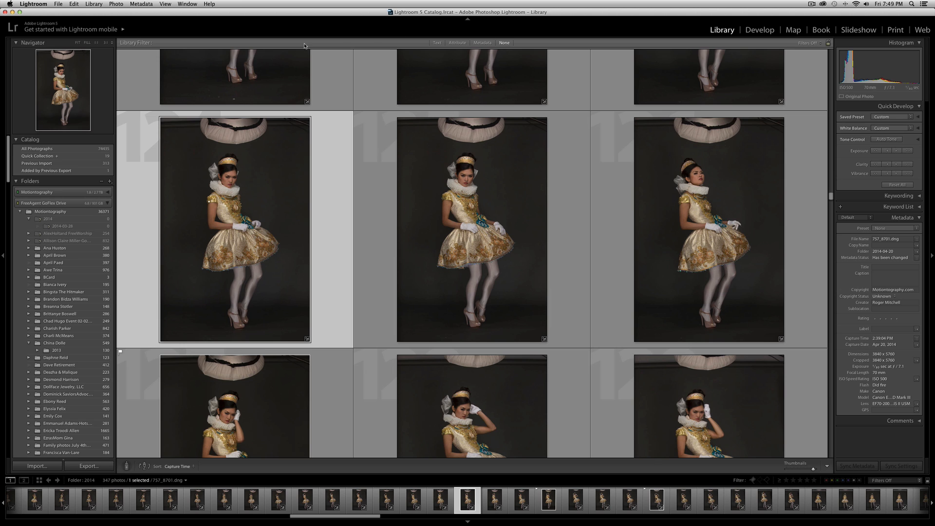
Open the selected photo for developing and set its white balance by sampling the neutral grey backdrop beside the model's head.
{"action": "double_click", "coordinate": [278, 194]}
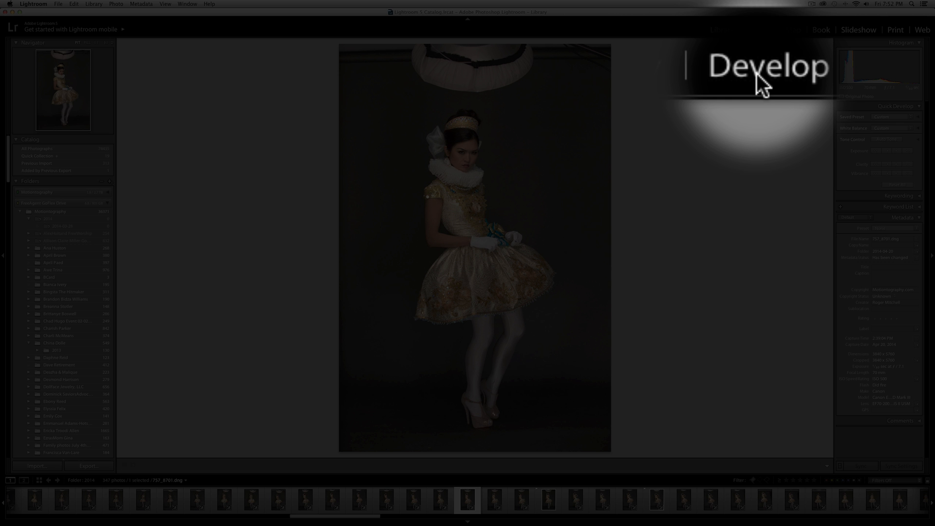
{"action": "left_click", "coordinate": [757, 31]}
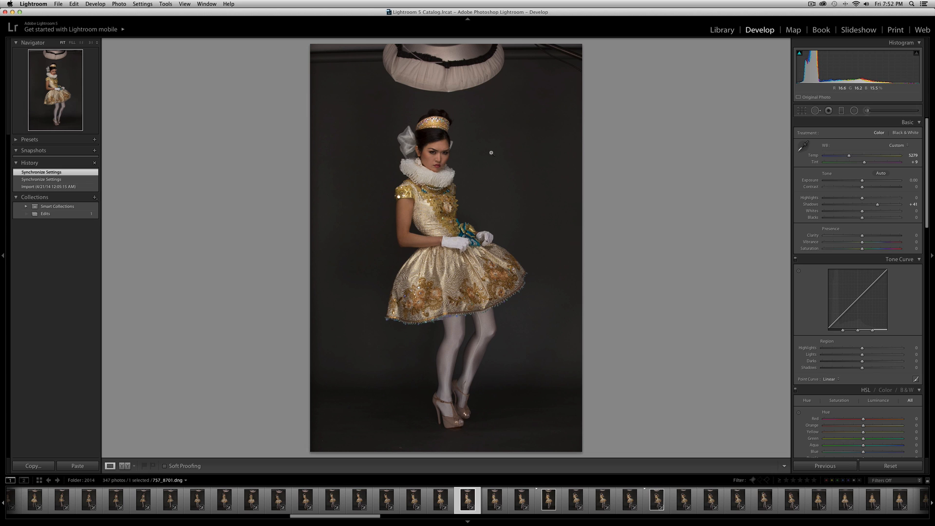
{"action": "left_click", "coordinate": [802, 146]}
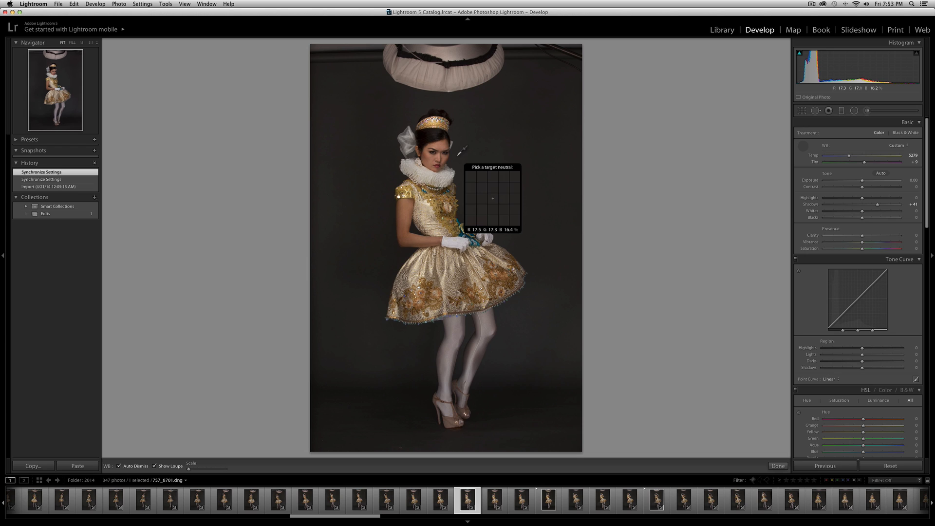
{"action": "left_click", "coordinate": [457, 155]}
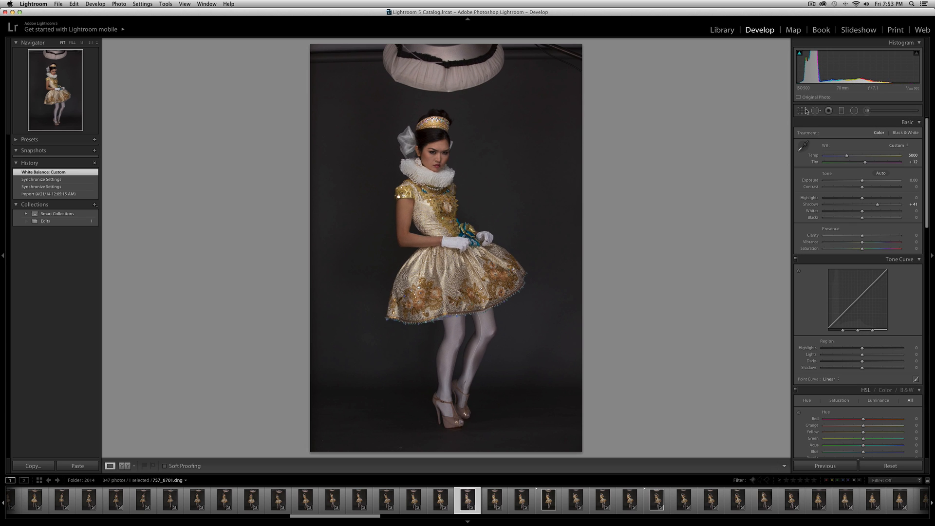
Crop the photo at its original aspect ratio to remove the overhead light and place the model left of centre.
{"action": "left_click", "coordinate": [804, 111]}
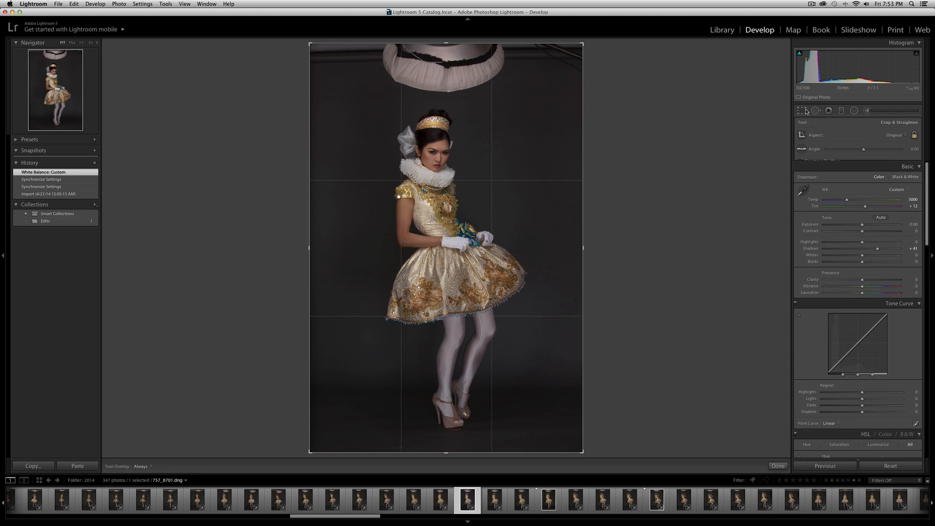
{"action": "left_click_drag", "start_coordinate": [446, 43], "coordinate": [443, 70]}
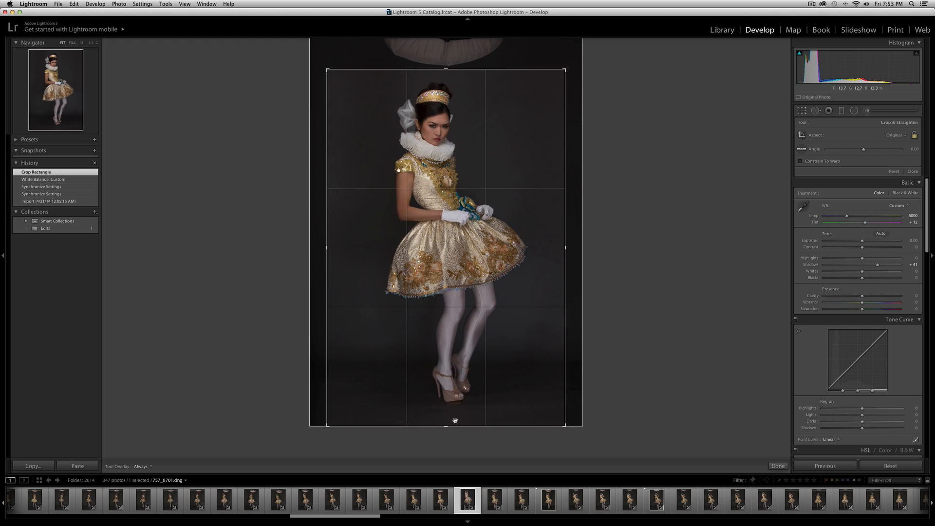
{"action": "left_click_drag", "start_coordinate": [447, 426], "coordinate": [444, 422]}
{"action": "left_click_drag", "start_coordinate": [468, 304], "coordinate": [447, 303]}
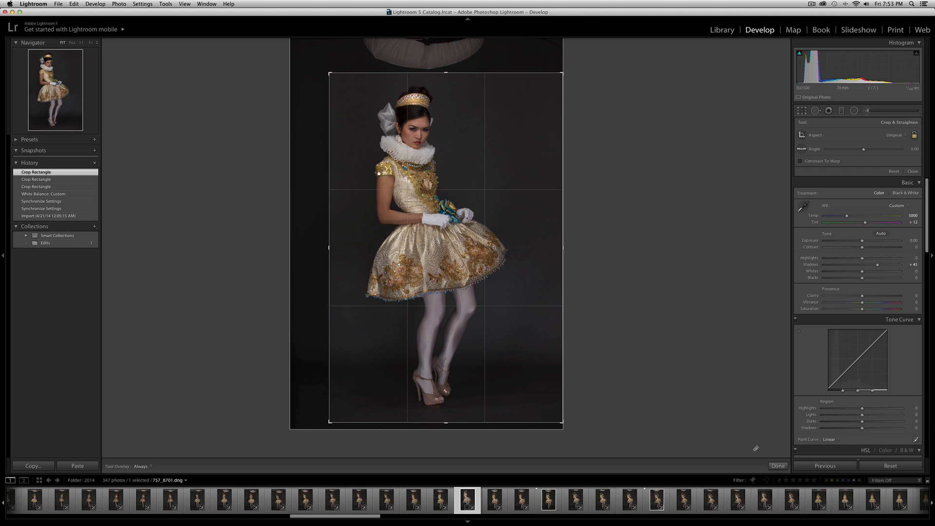
{"action": "left_click_drag", "start_coordinate": [523, 312], "coordinate": [520, 314]}
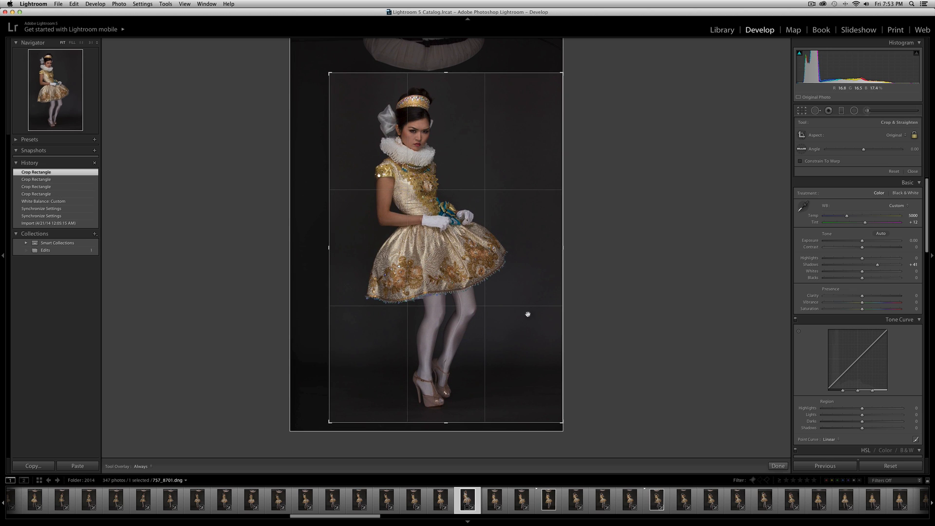
{"action": "left_click", "coordinate": [778, 466]}
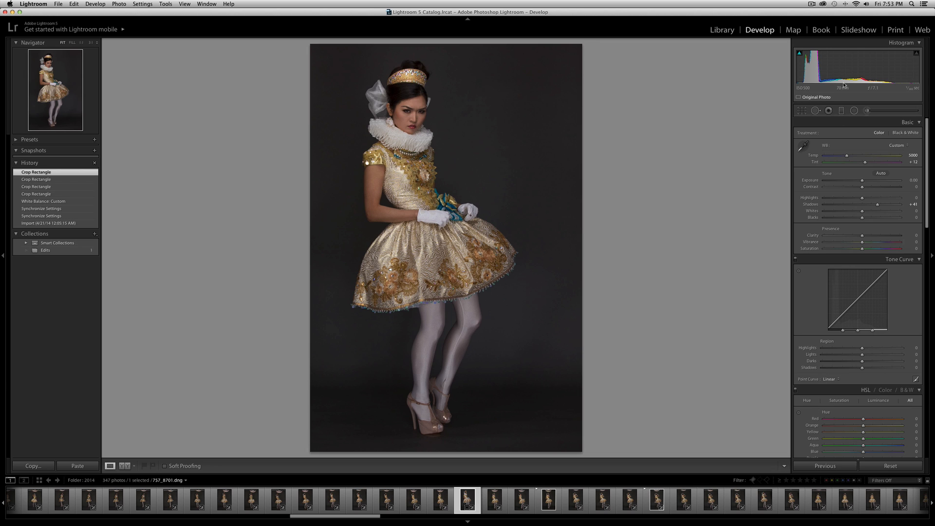
Refine the crop by shifting the photo slightly downward inside the frame to leave more room above the headpiece.
{"action": "left_click", "coordinate": [804, 110]}
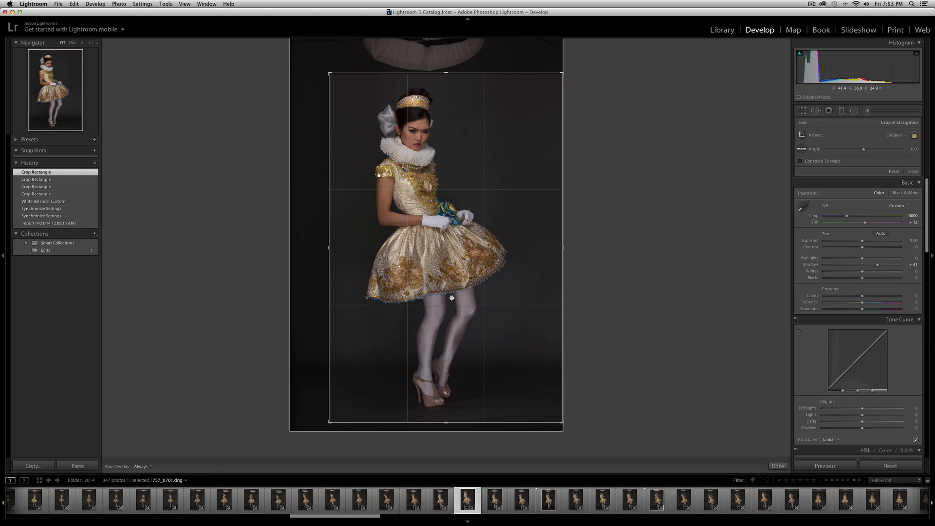
{"action": "left_click_drag", "start_coordinate": [473, 168], "coordinate": [473, 170]}
{"action": "left_click", "coordinate": [776, 466]}
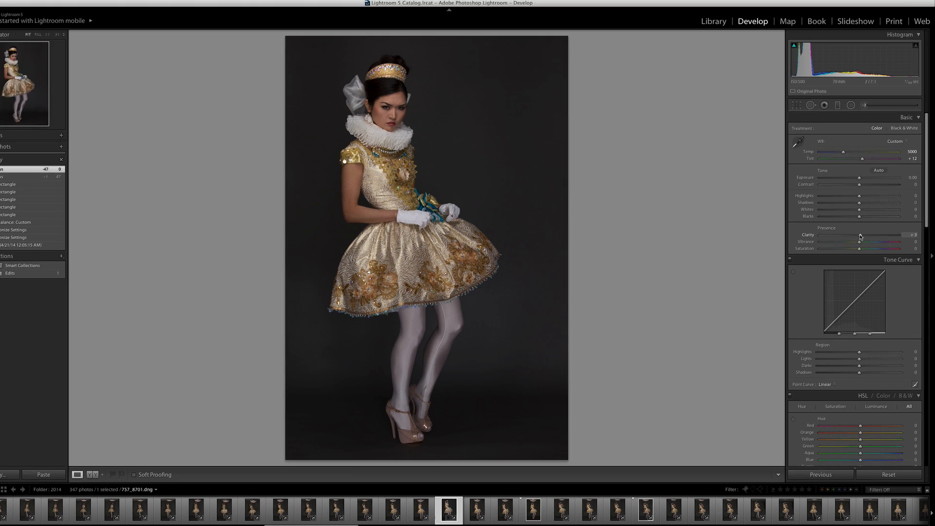
Raise the photo's Clarity to +47.
{"action": "left_click_drag", "start_coordinate": [861, 235], "coordinate": [869, 235]}
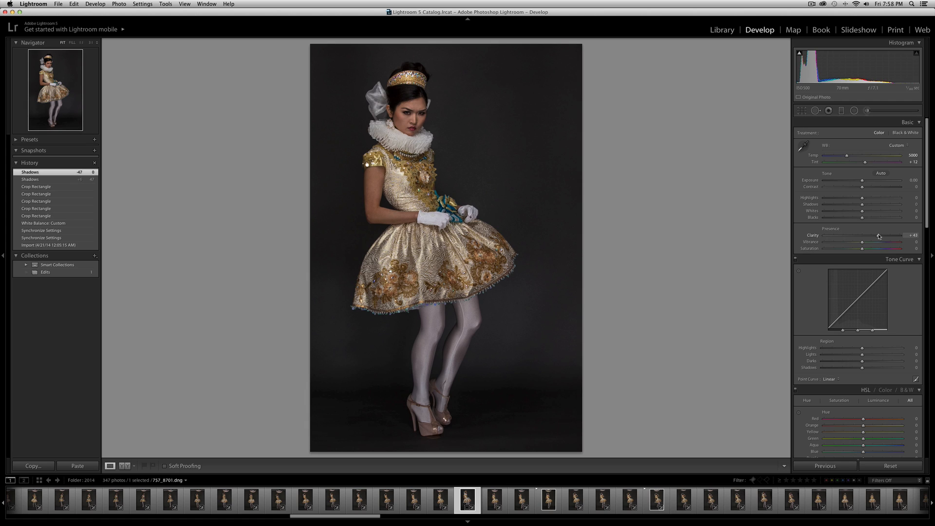
{"action": "left_click_drag", "start_coordinate": [877, 237], "coordinate": [880, 239]}
{"action": "left_click_drag", "start_coordinate": [877, 237], "coordinate": [878, 237]}
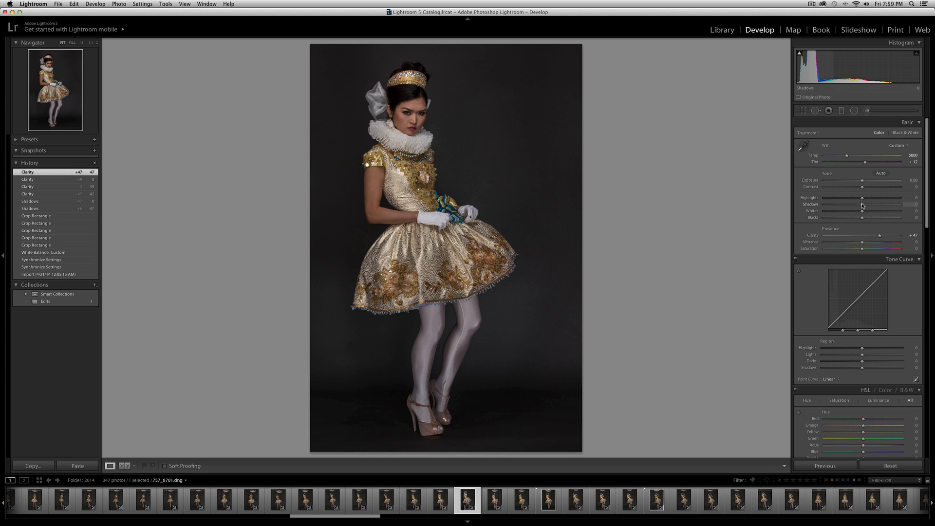
Brighten the dark areas by setting Shadows to +59.
{"action": "left_click_drag", "start_coordinate": [862, 205], "coordinate": [874, 203]}
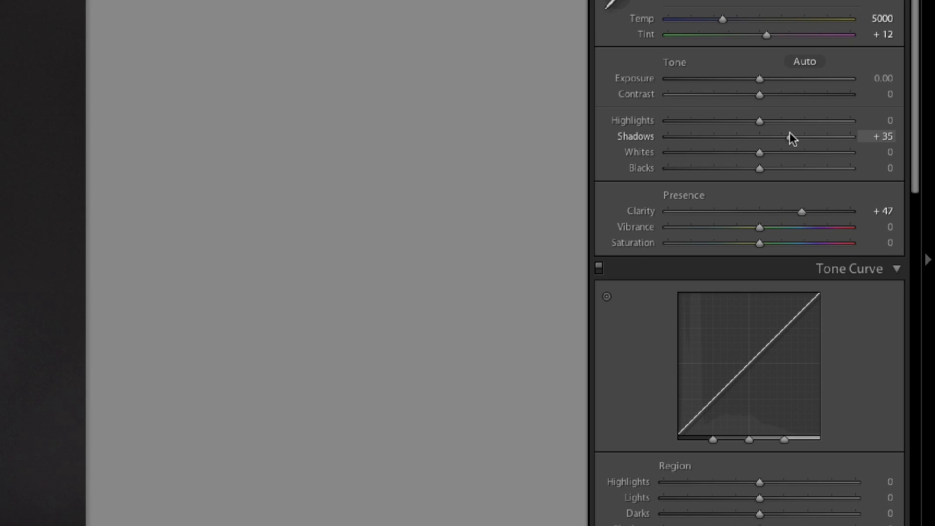
{"action": "left_click_drag", "start_coordinate": [790, 132], "coordinate": [812, 133]}
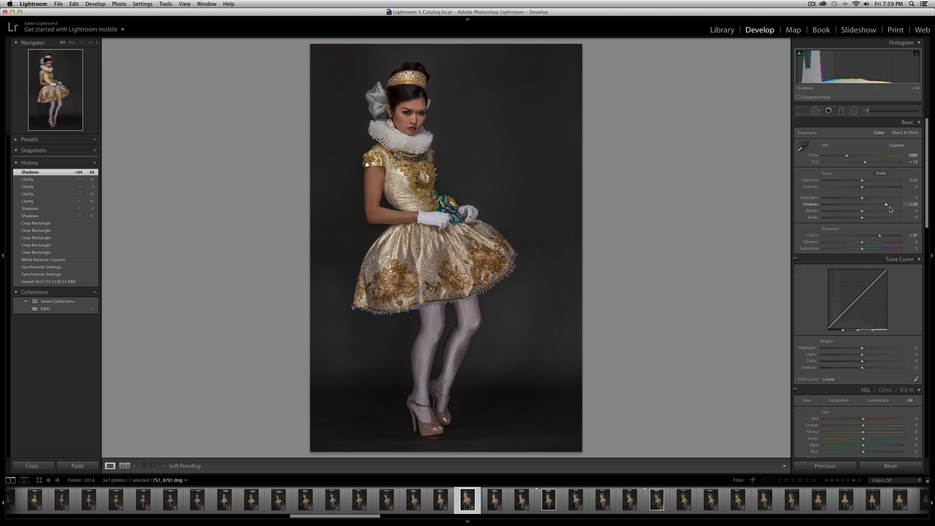
{"action": "left_click_drag", "start_coordinate": [886, 207], "coordinate": [887, 206]}
{"action": "left_click_drag", "start_coordinate": [887, 207], "coordinate": [884, 207]}
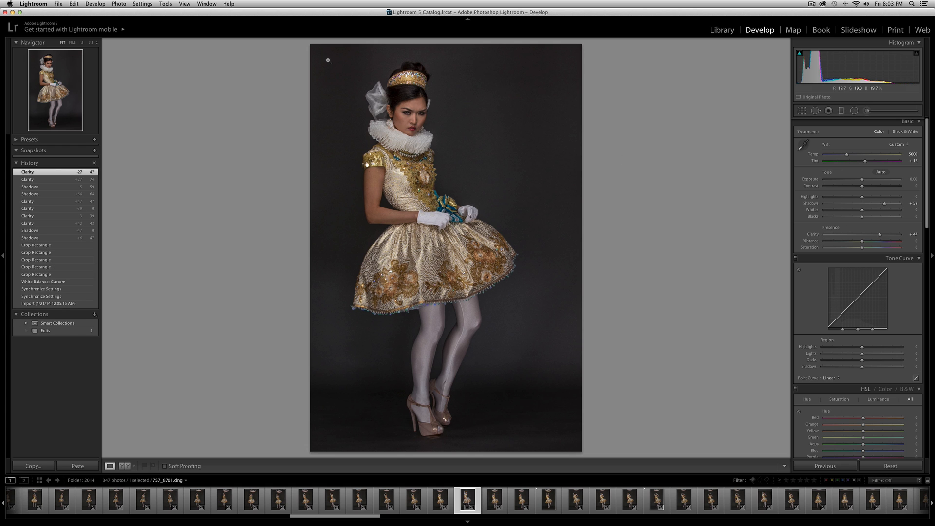
Send the developed photo to Adobe Photoshop CC 2014 for editing and fit the image to the screen.
{"action": "left_click", "coordinate": [119, 4]}
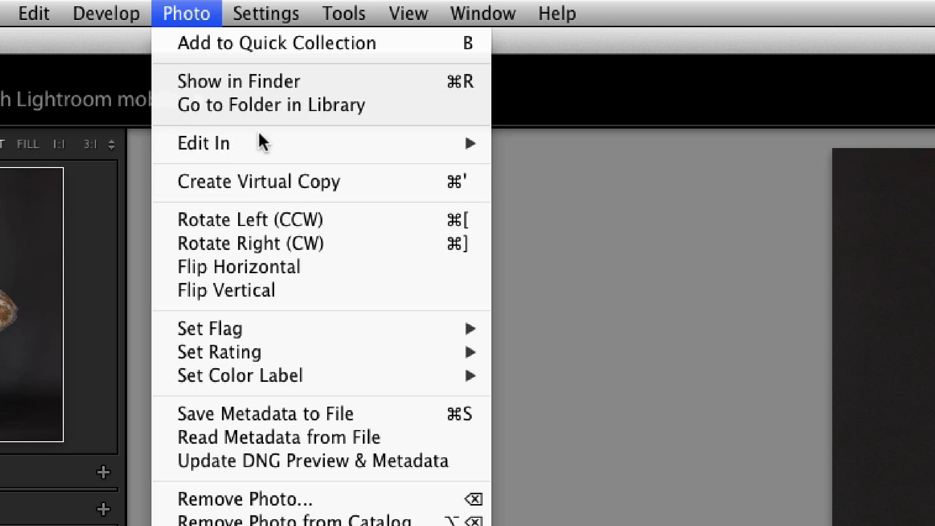
{"action": "mouse_move", "coordinate": [251, 151]}
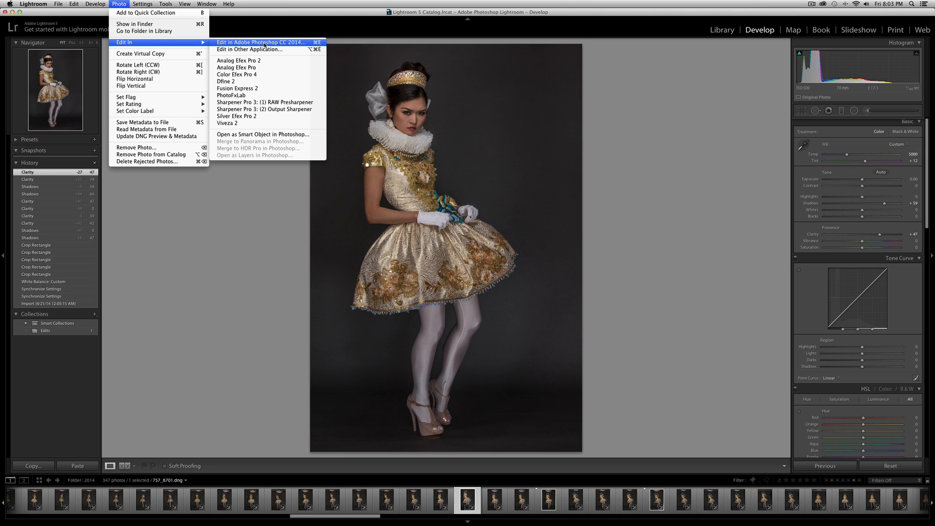
{"action": "left_click", "coordinate": [264, 43]}
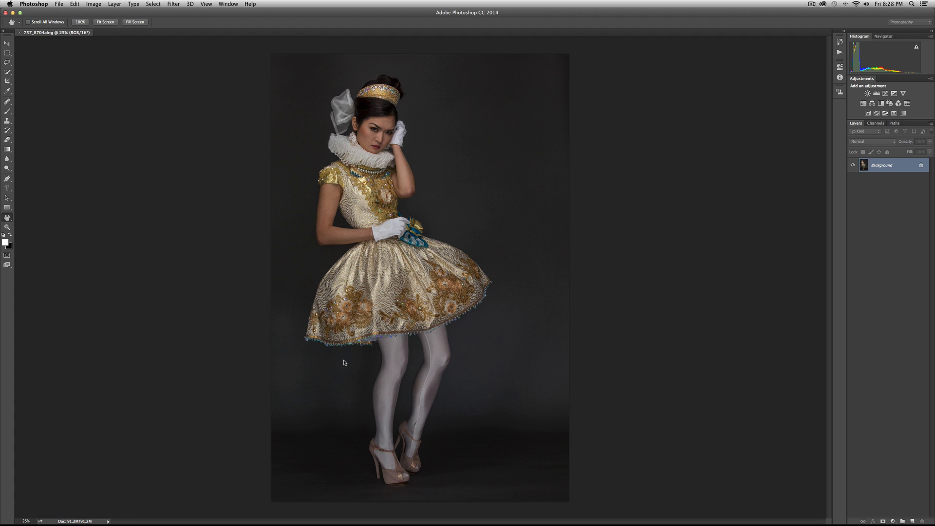
{"action": "double_click", "coordinate": [8, 217]}
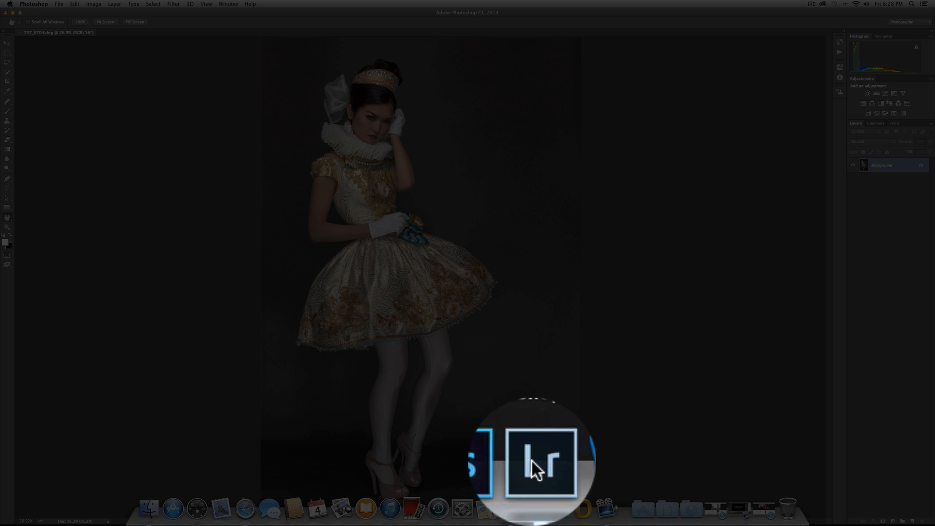
Switch back to Lightroom and set photo 757_8704's Clarity to +100 and Shadows to +57.
{"action": "left_click", "coordinate": [535, 507]}
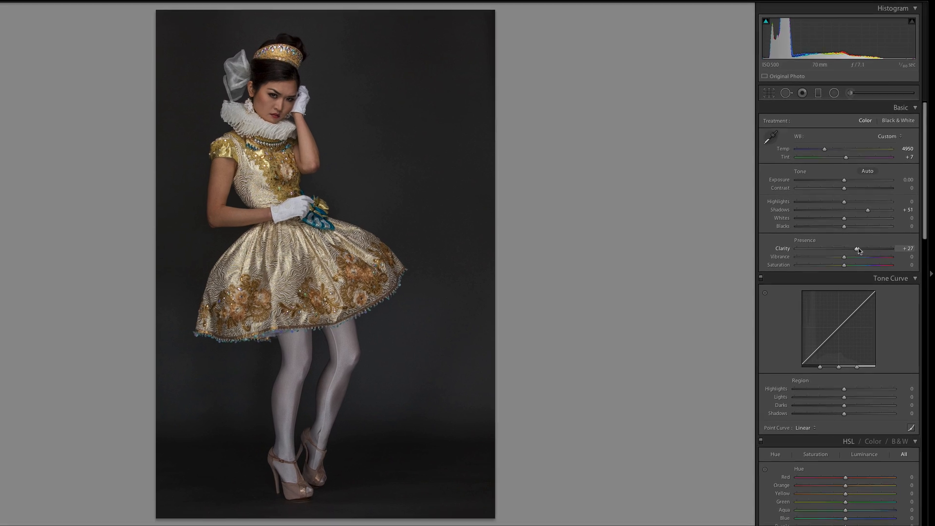
{"action": "left_click_drag", "start_coordinate": [871, 236], "coordinate": [910, 248]}
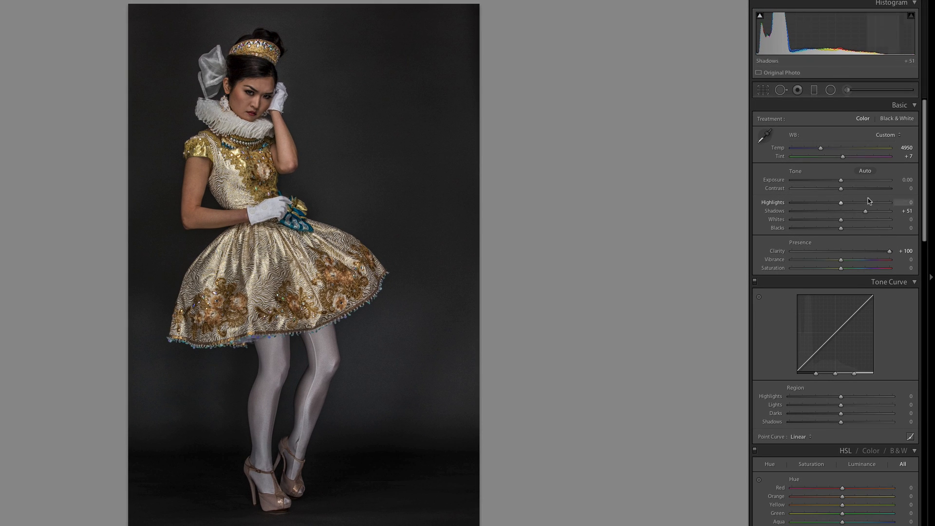
{"action": "left_click_drag", "start_coordinate": [865, 212], "coordinate": [869, 212]}
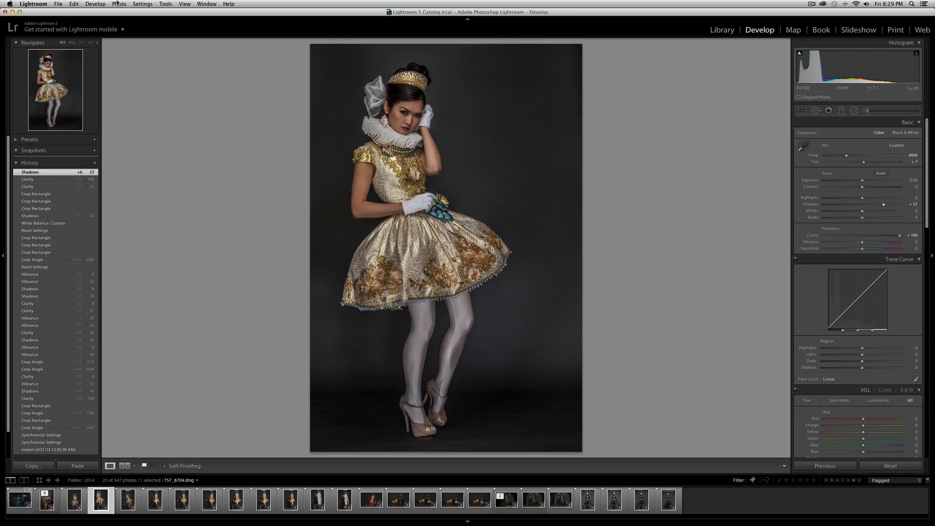
Open the readjusted 757_8704 photo in Adobe Photoshop CC 2014 as a second version.
{"action": "left_click", "coordinate": [118, 4]}
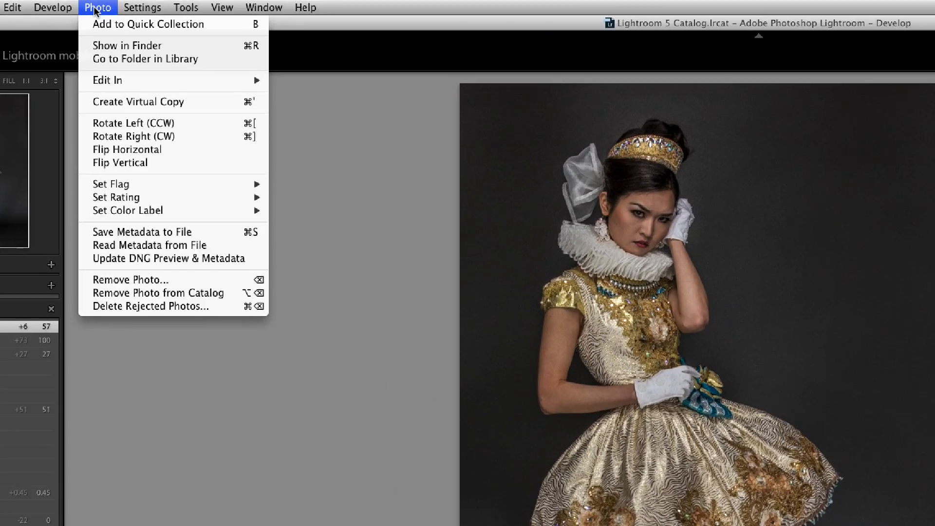
{"action": "mouse_move", "coordinate": [128, 43]}
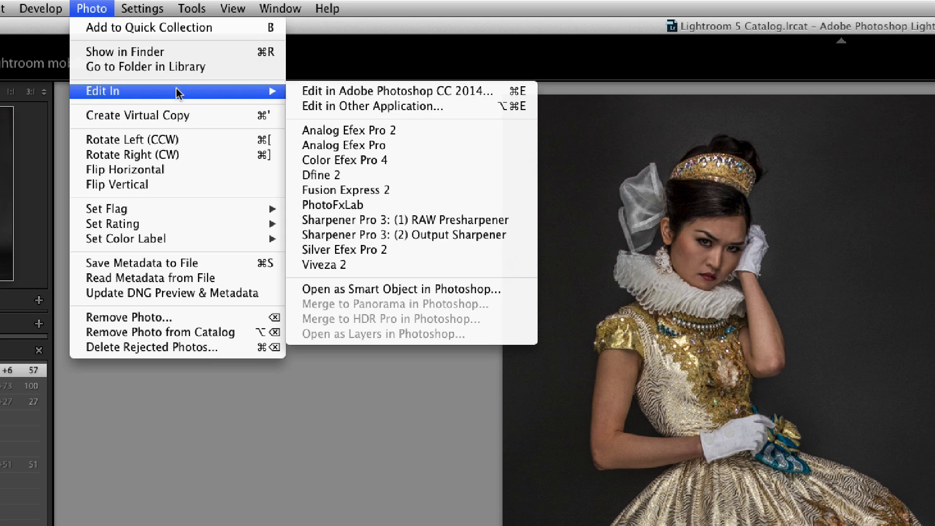
{"action": "left_click", "coordinate": [358, 92]}
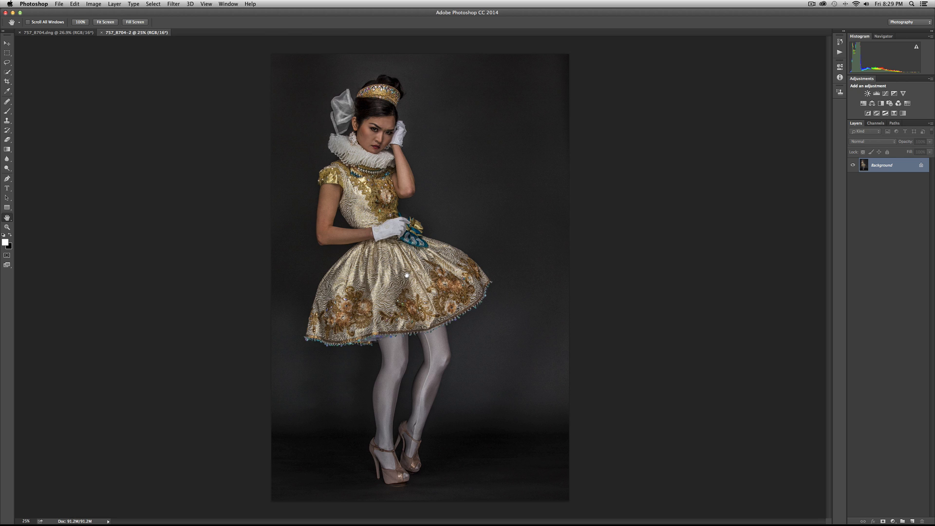
Compare the 757_8704.dng and 757_8704-2 versions at the same fitted view, checking the effect of the stronger Clarity.
{"action": "left_click", "coordinate": [73, 32]}
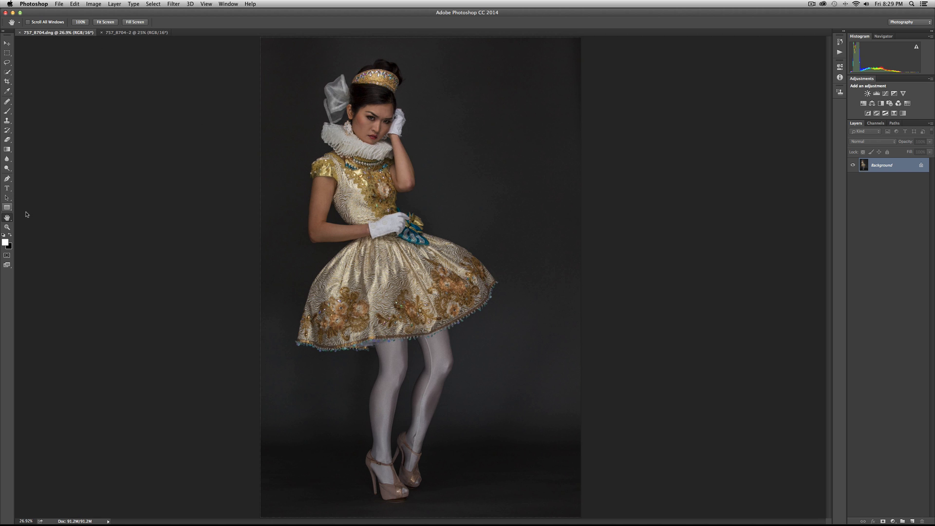
{"action": "left_click", "coordinate": [131, 33]}
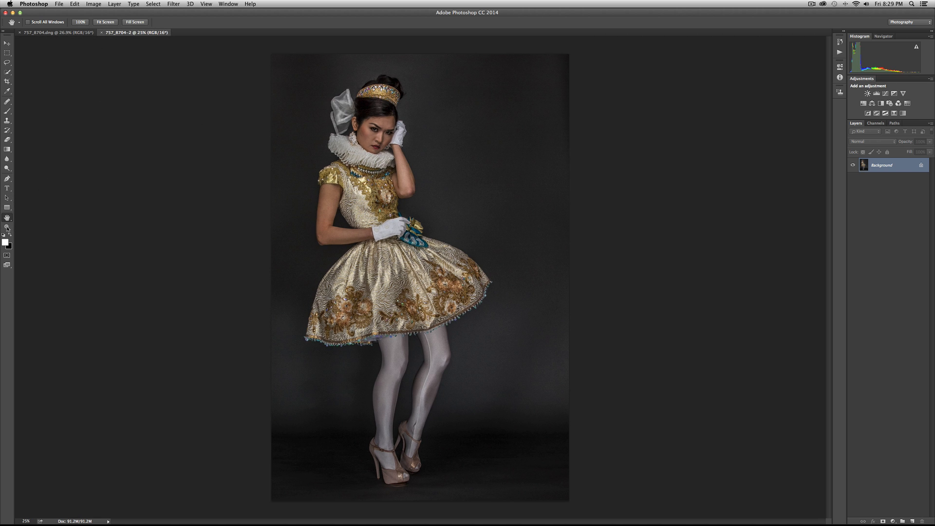
{"action": "double_click", "coordinate": [7, 227]}
{"action": "double_click", "coordinate": [7, 218]}
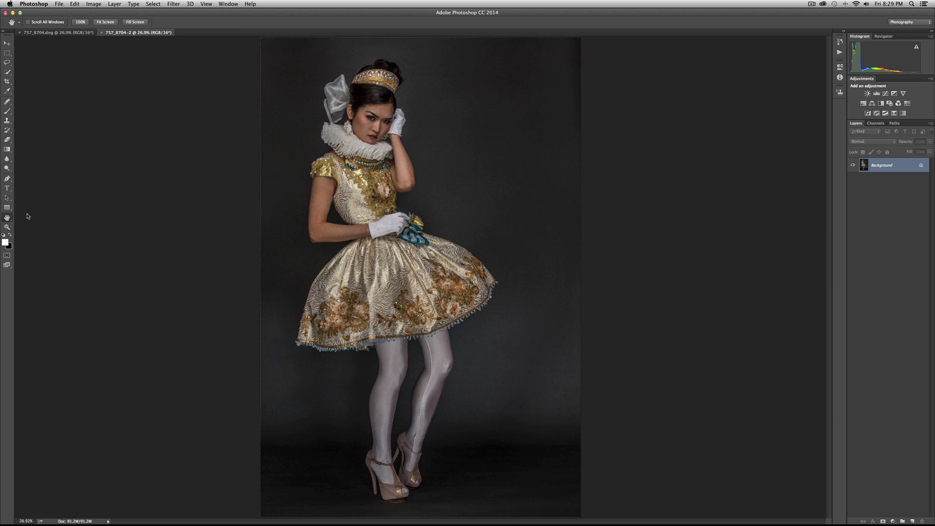
{"action": "left_click", "coordinate": [87, 36]}
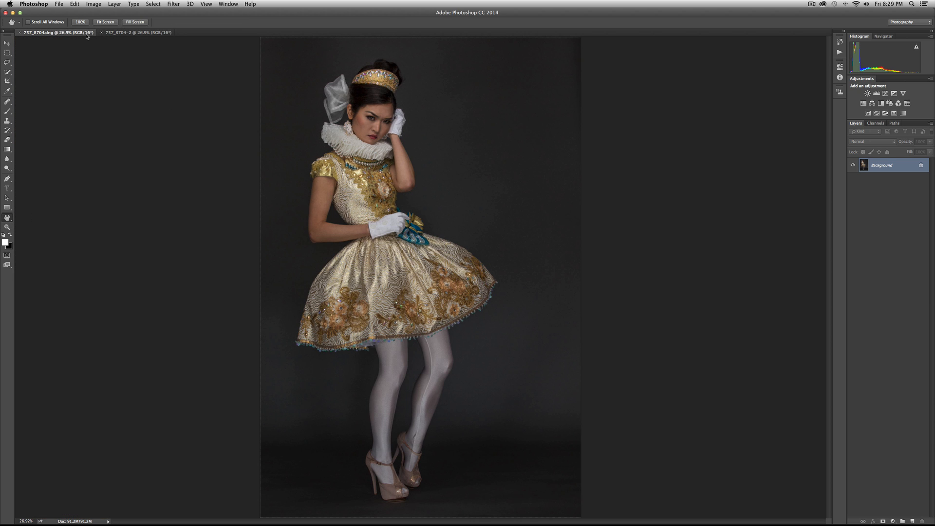
{"action": "left_click", "coordinate": [111, 33]}
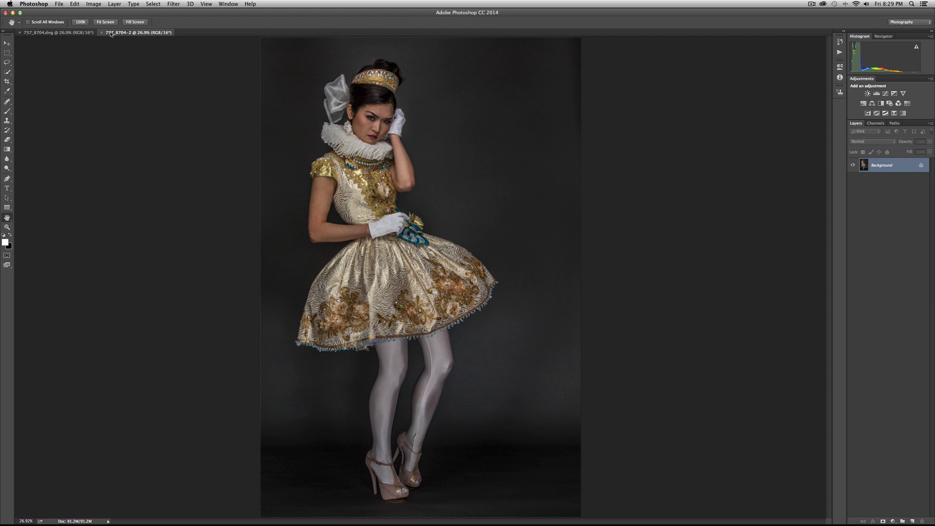
{"action": "left_click", "coordinate": [86, 36]}
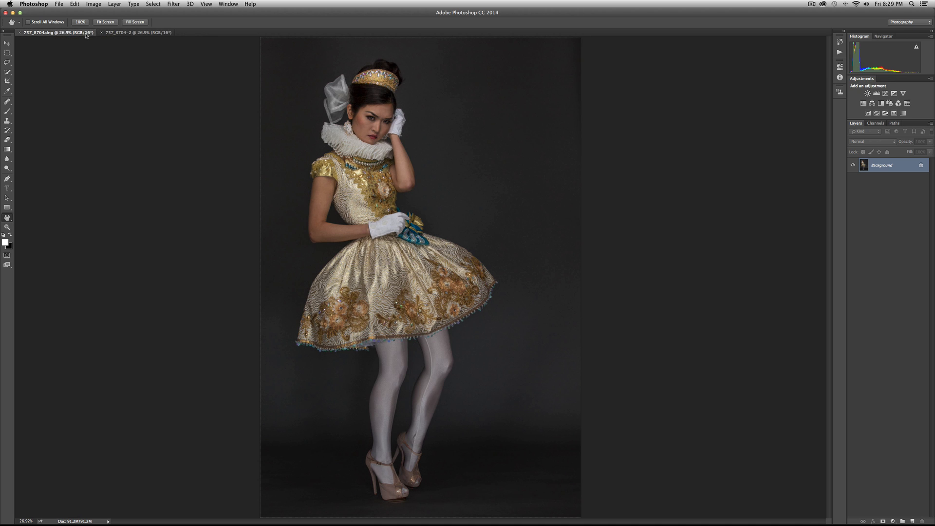
{"action": "left_click", "coordinate": [126, 35]}
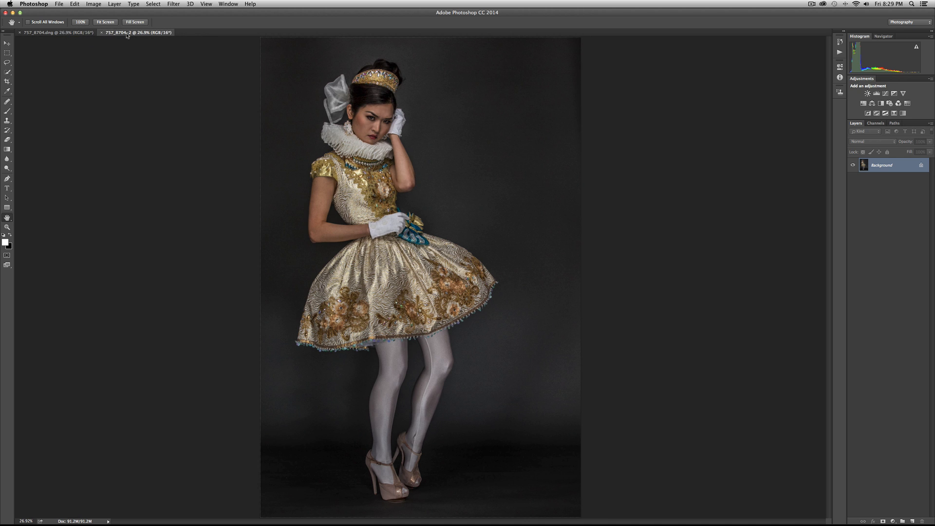
{"action": "left_click", "coordinate": [89, 36]}
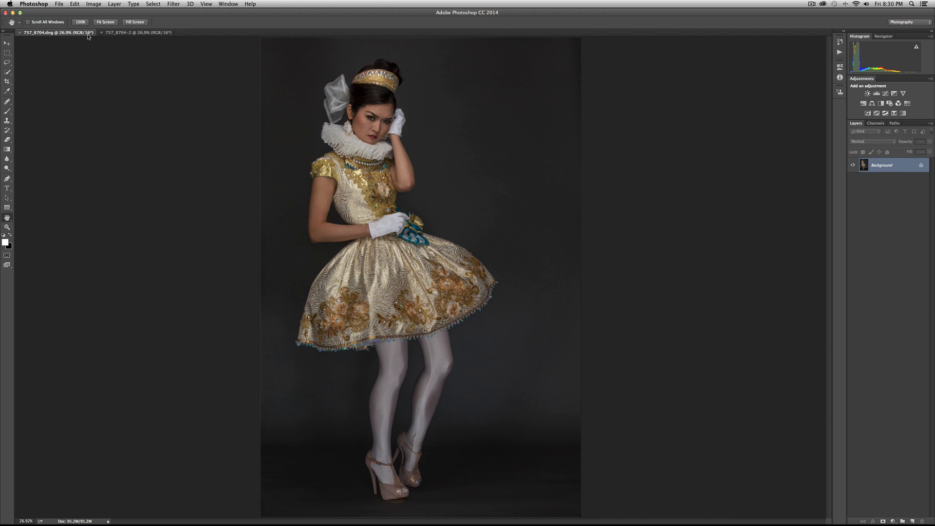
{"action": "left_click", "coordinate": [120, 34]}
{"action": "left_click", "coordinate": [84, 34]}
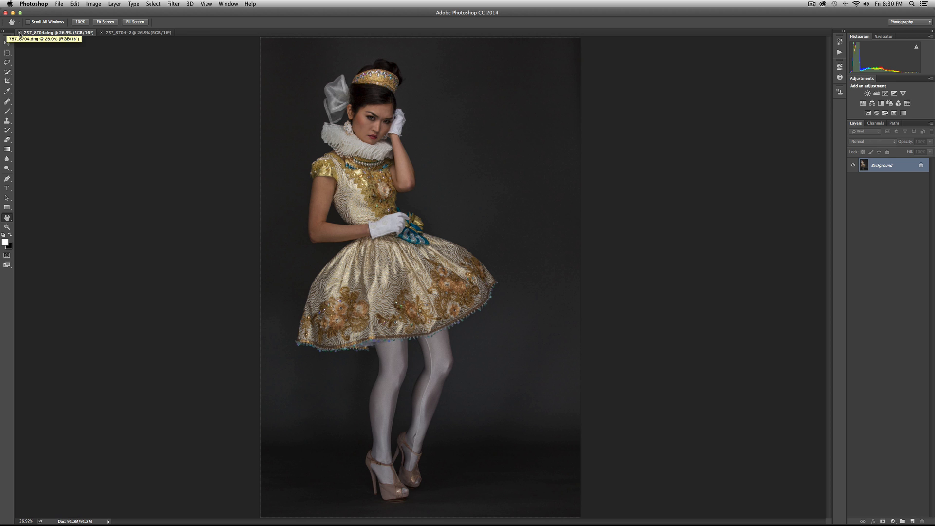
Close the 757_8704.dng version and keep only 757_8704-2 open.
{"action": "left_click", "coordinate": [20, 33]}
{"action": "left_click", "coordinate": [444, 169]}
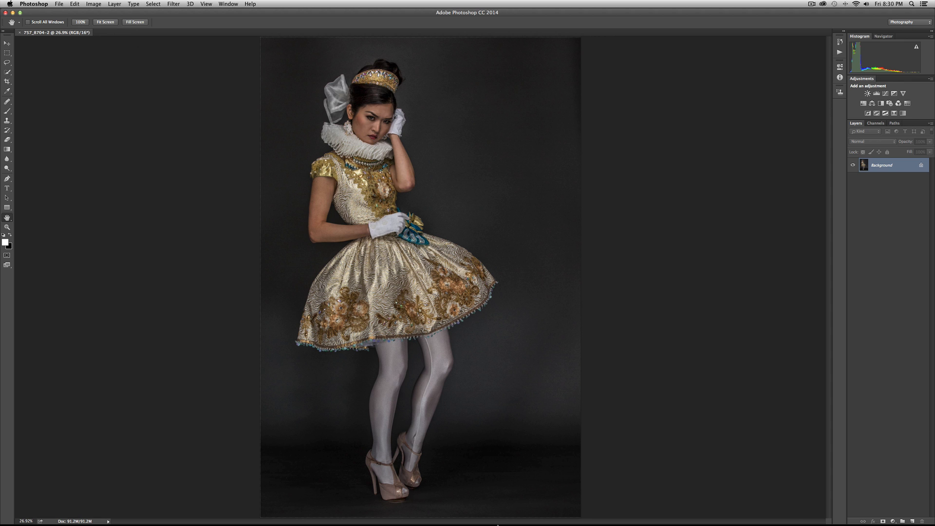
Switch to Lightroom, reset photo 757_8704's Clarity to 0 and open it in Adobe Photoshop CC 2014 as a third version.
{"action": "left_click", "coordinate": [534, 511]}
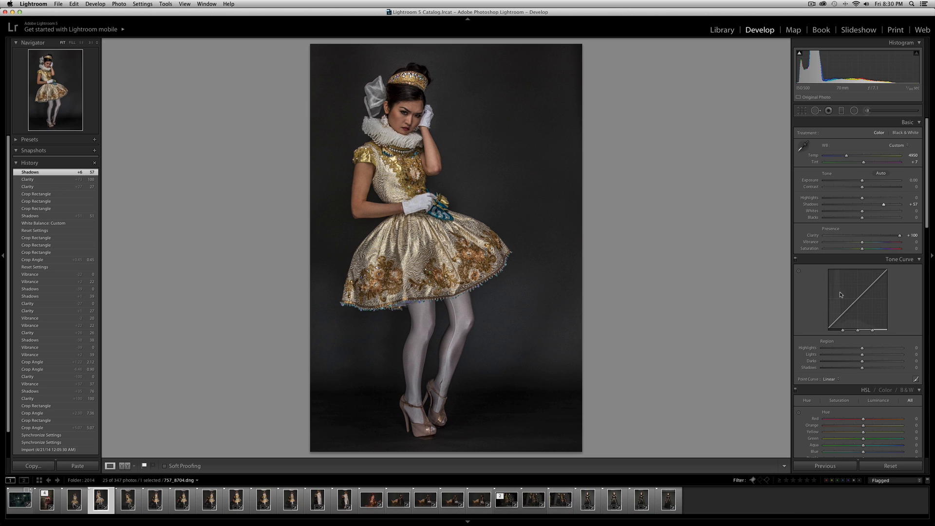
{"action": "double_click", "coordinate": [899, 237]}
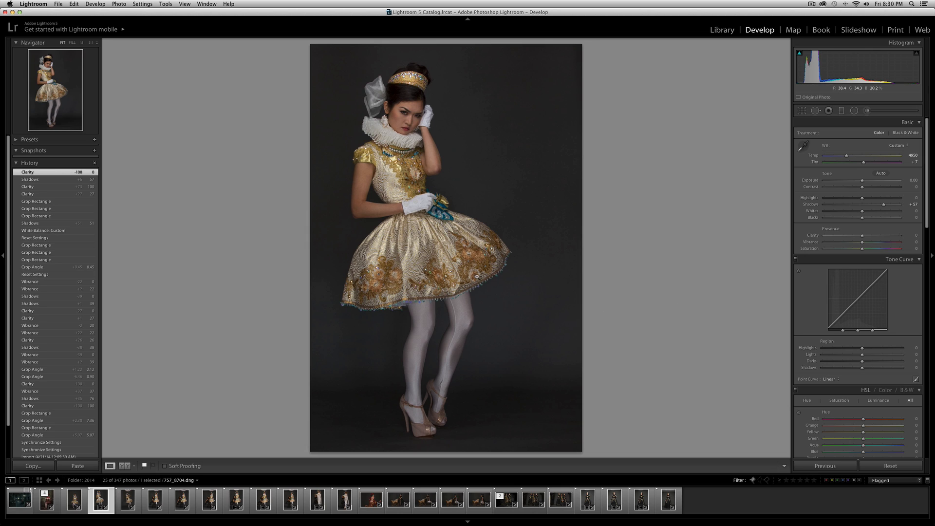
{"action": "left_click", "coordinate": [236, 12]}
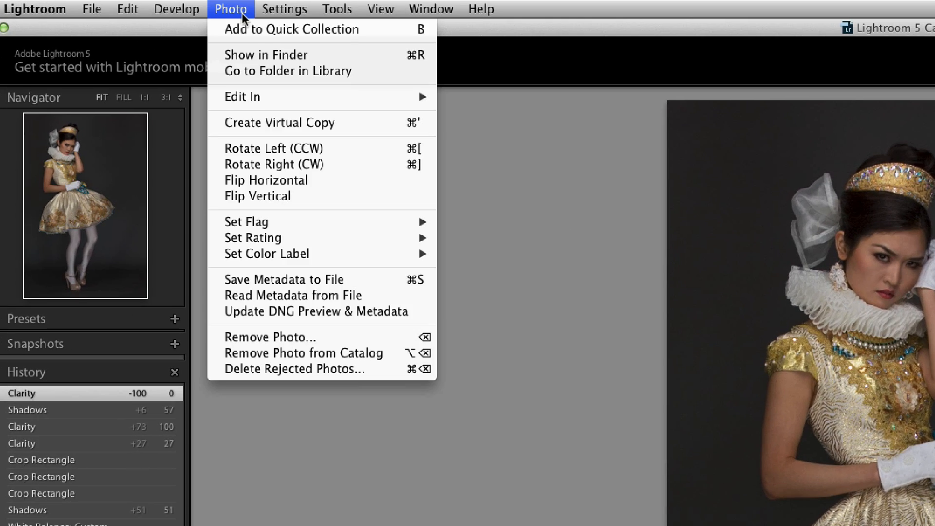
{"action": "mouse_move", "coordinate": [395, 98]}
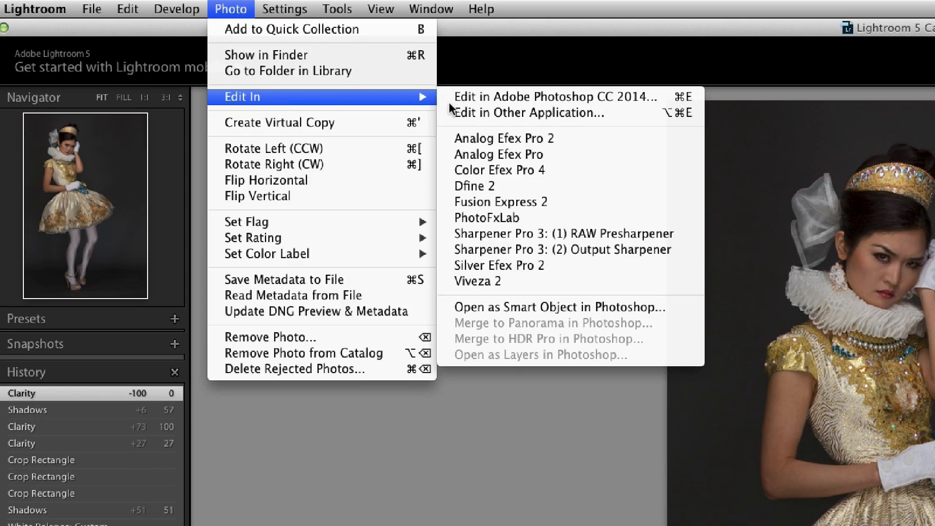
{"action": "left_click", "coordinate": [522, 97]}
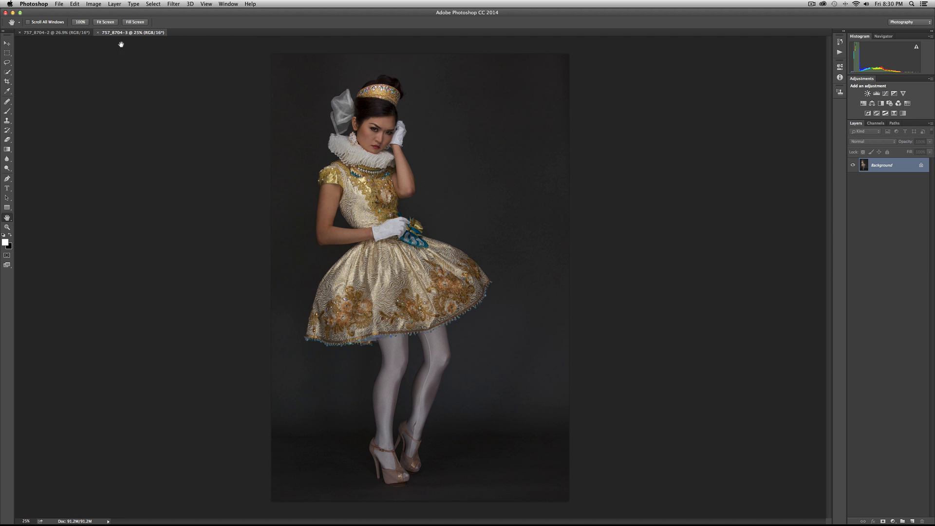
Copy the high-clarity 757_8704-2 image into the 757_8704-3 document as an aligned layer with the Move tool.
{"action": "left_click", "coordinate": [7, 44]}
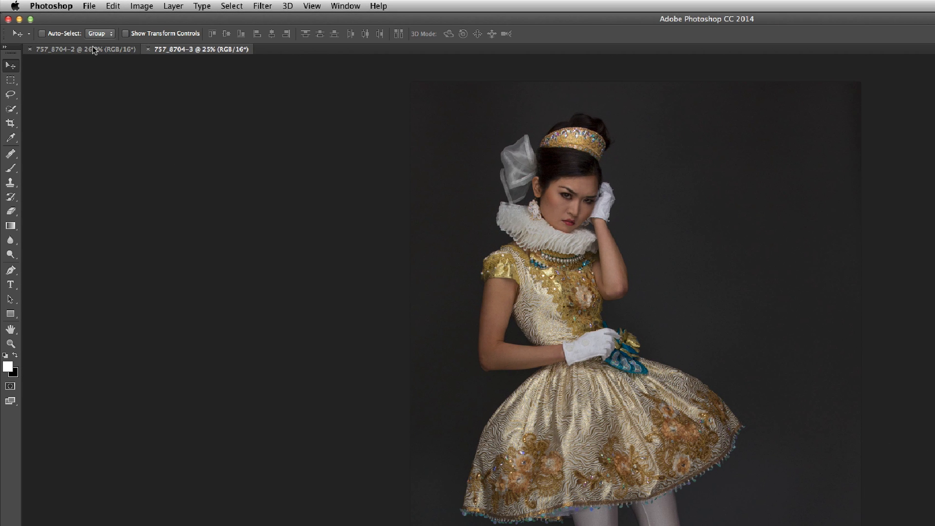
{"action": "left_click", "coordinate": [150, 78]}
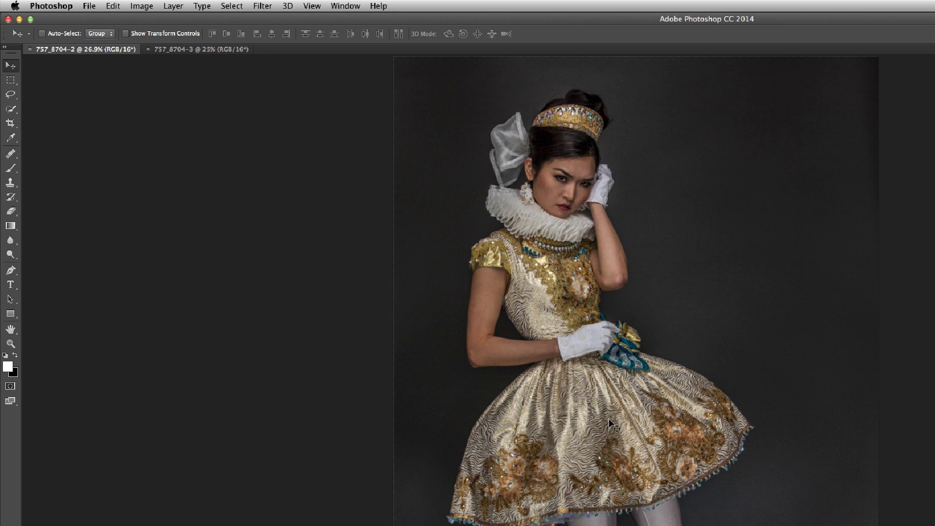
{"action": "left_click_drag", "start_coordinate": [603, 414], "coordinate": [571, 257]}
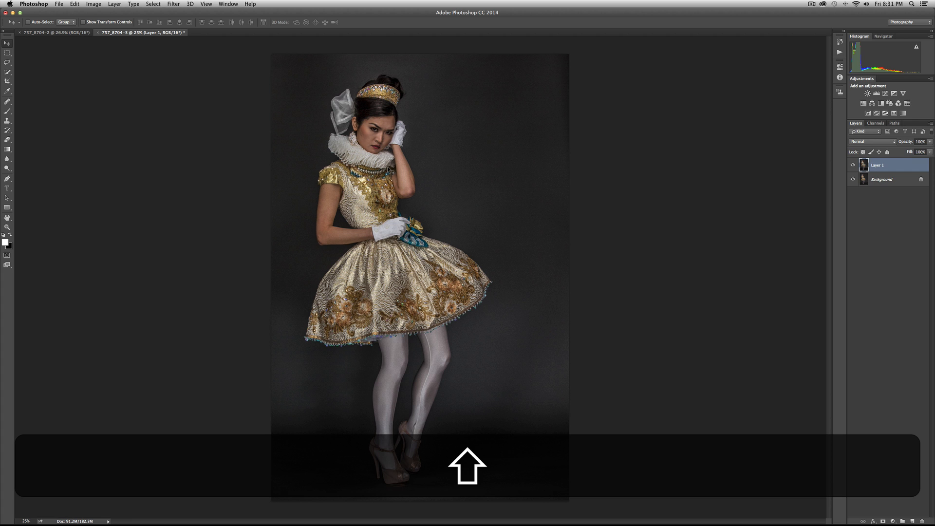
Toggle the visibility of Layer 1 repeatedly to compare the high-clarity version with the Background.
{"action": "left_click", "coordinate": [852, 165]}
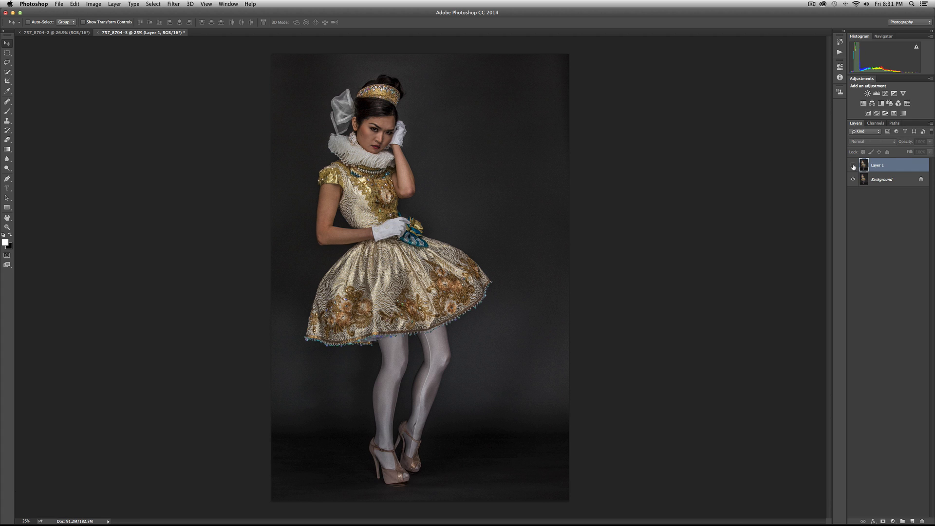
{"action": "left_click", "coordinate": [852, 165]}
{"action": "left_click", "coordinate": [852, 165]}
{"action": "left_click", "coordinate": [852, 165]}
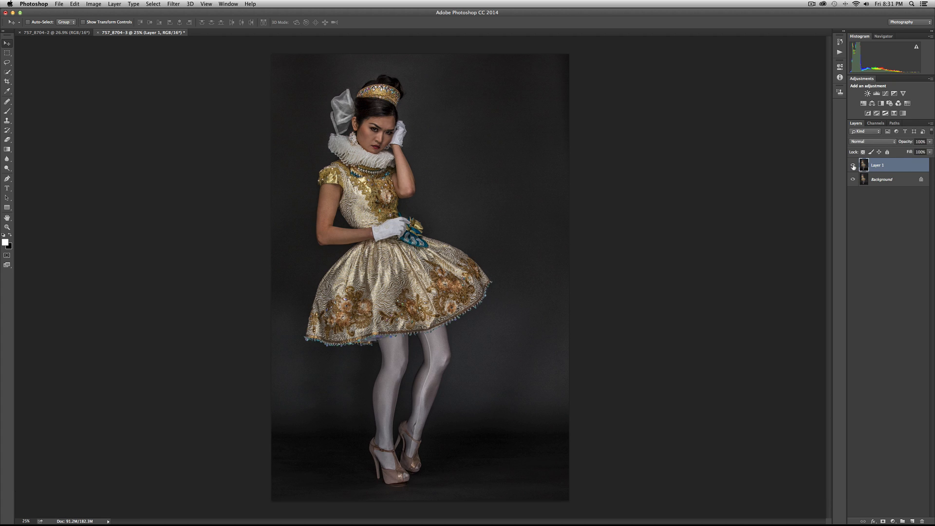
{"action": "left_click", "coordinate": [852, 165]}
{"action": "left_click", "coordinate": [852, 165]}
{"action": "left_click", "coordinate": [852, 165]}
{"action": "left_click", "coordinate": [852, 165]}
{"action": "left_click", "coordinate": [852, 165]}
{"action": "left_click", "coordinate": [852, 165]}
Close the 757_8704-2 document without saving and keep the layered 757_8704-3 open.
{"action": "left_click", "coordinate": [86, 33]}
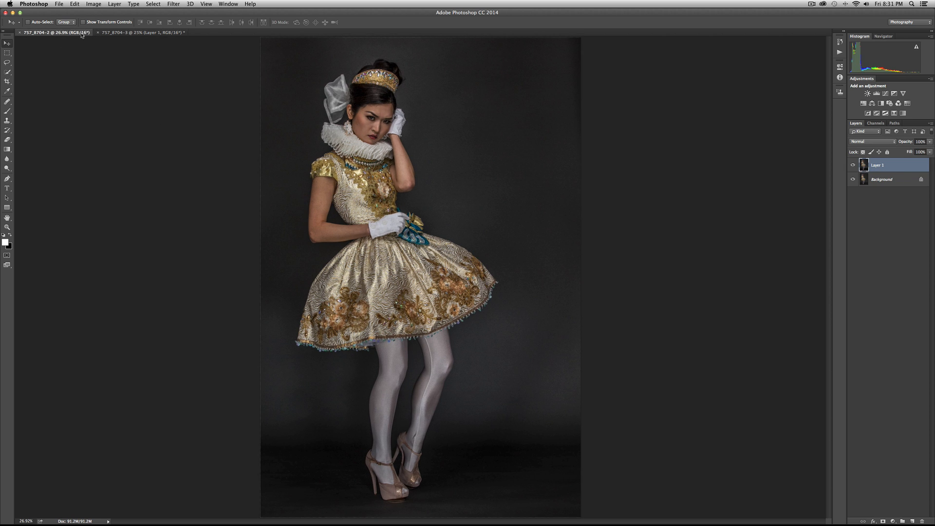
{"action": "left_click", "coordinate": [20, 32]}
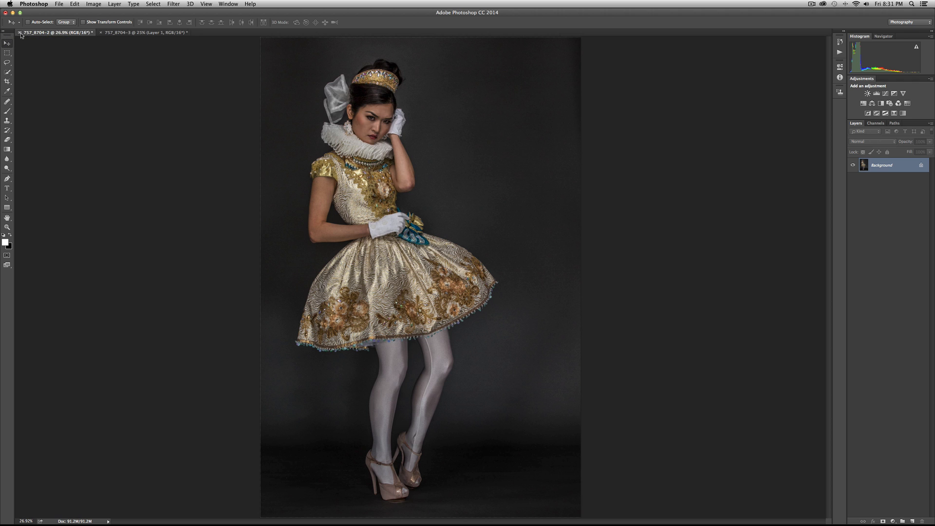
{"action": "left_click", "coordinate": [449, 169]}
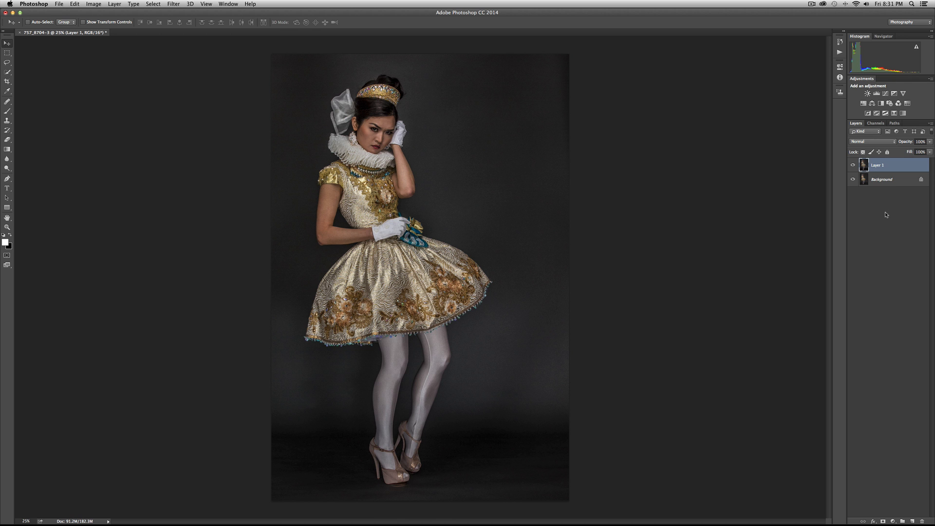
Add a black mask that hides Layer 1 and set the Brush hardness to 57%.
{"action": "left_click", "coordinate": [882, 521], "text": "alt"}
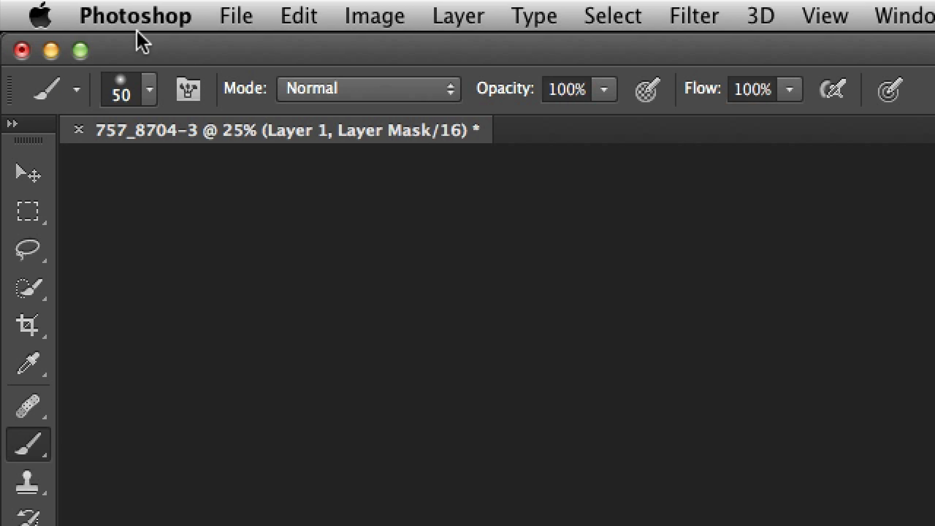
{"action": "left_click", "coordinate": [149, 89]}
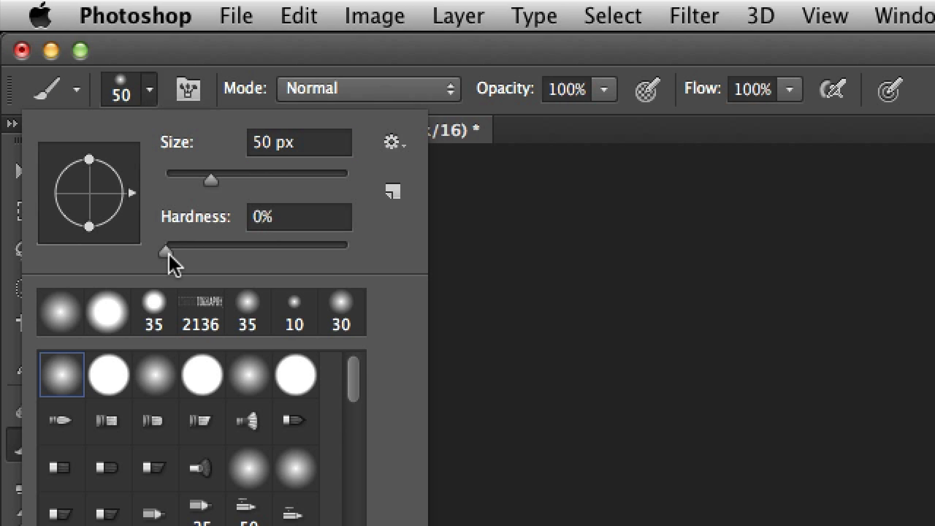
{"action": "left_click_drag", "start_coordinate": [169, 253], "coordinate": [261, 244]}
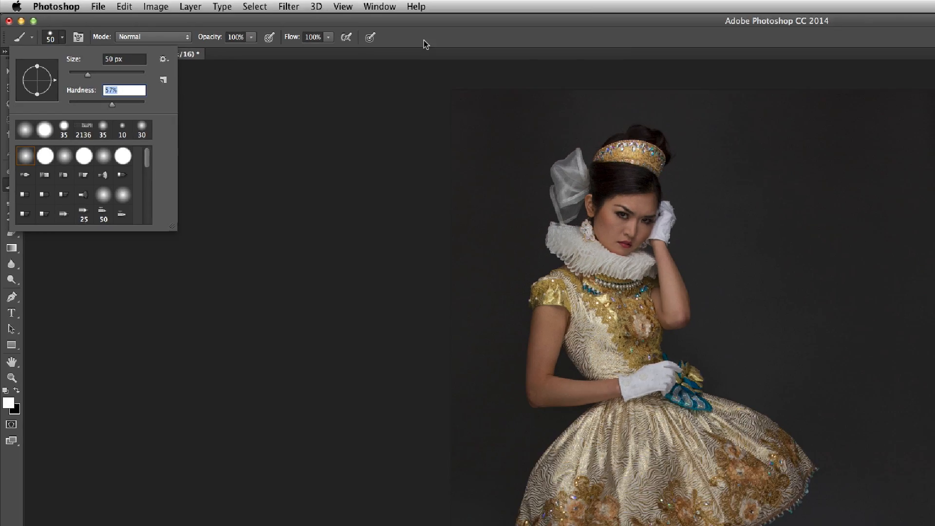
{"action": "left_click", "coordinate": [425, 42]}
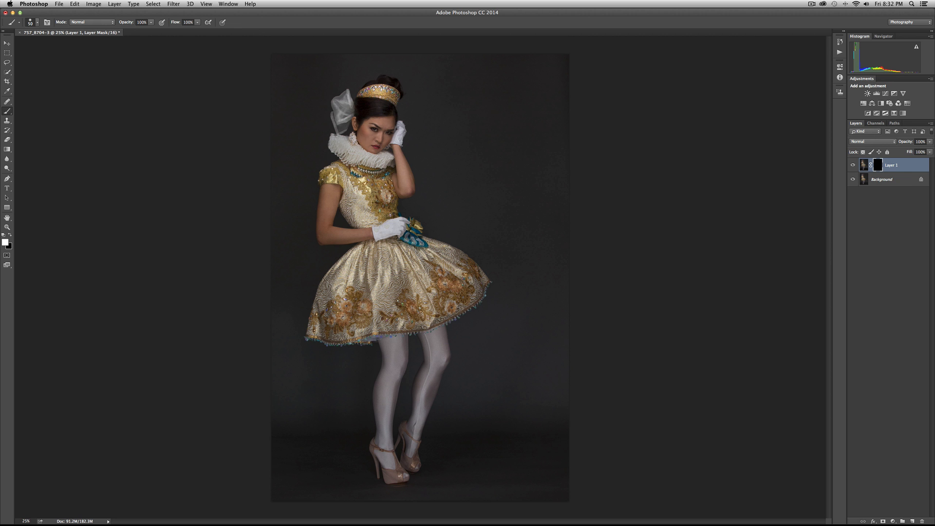
Enlarge the brush to 175 px and paint white on Layer 1's mask over the dress's skirt.
{"action": "key", "text": "bracketright"}
{"action": "key", "text": "bracketright"}
{"action": "key", "text": "bracketright"}
{"action": "key", "text": "bracketright"}
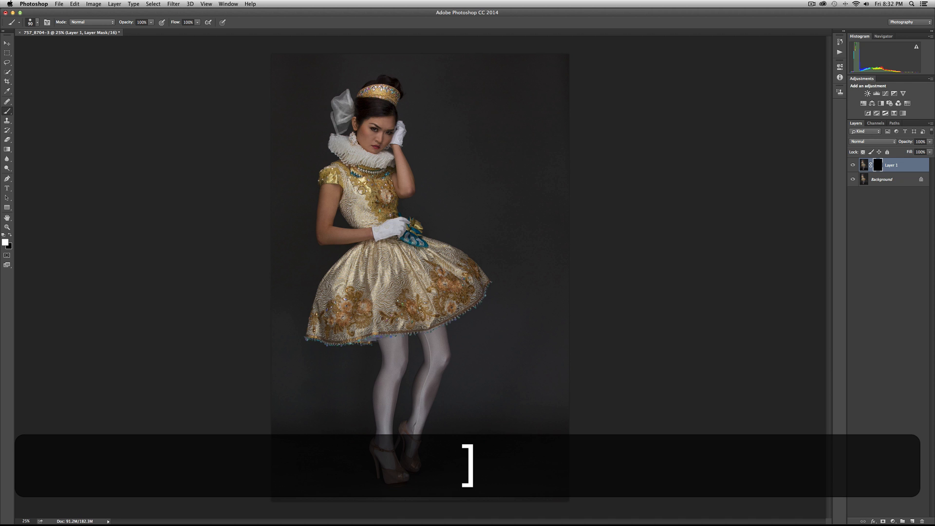
{"action": "key", "text": "bracketright"}
{"action": "key", "text": "bracketright"}
{"action": "key", "text": "bracketright"}
{"action": "key", "text": "bracketright"}
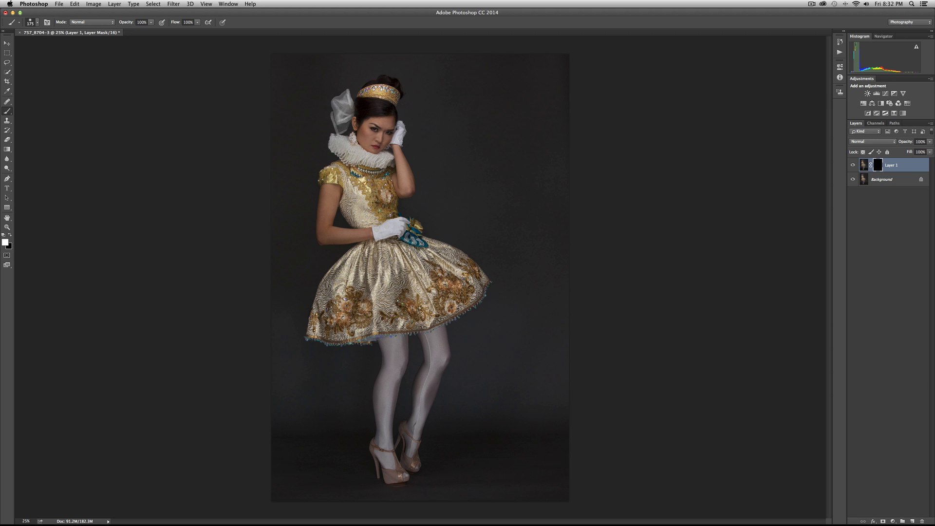
{"action": "mouse_move", "coordinate": [389, 234]}
{"action": "left_mouse_down"}
{"action": "mouse_move", "coordinate": [385, 225]}
{"action": "mouse_move", "coordinate": [410, 234]}
{"action": "mouse_move", "coordinate": [404, 226]}
{"action": "left_mouse_up"}
Adjust the brush to 100 px and paint white on Layer 1's mask over the bodice, sleeve and raised glove.
{"action": "key", "text": "bracketright"}
{"action": "key", "text": "bracketright"}
{"action": "key", "text": "bracketright"}
{"action": "key", "text": "bracketright"}
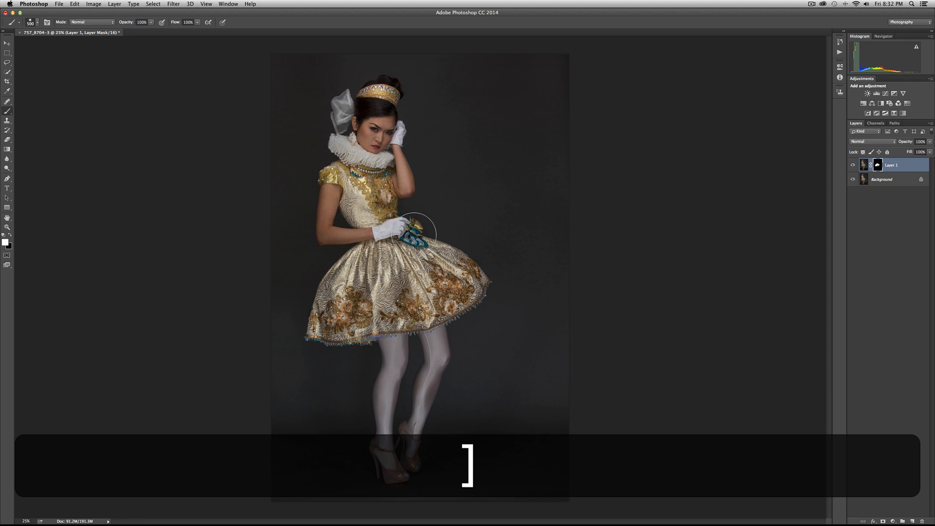
{"action": "key", "text": "bracketleft"}
{"action": "key", "text": "bracketleft"}
{"action": "key", "text": "bracketleft"}
{"action": "key", "text": "bracketleft"}
{"action": "key", "text": "bracketleft"}
{"action": "key", "text": "bracketleft"}
{"action": "key", "text": "bracketleft"}
{"action": "key", "text": "bracketleft"}
{"action": "key", "text": "bracketleft"}
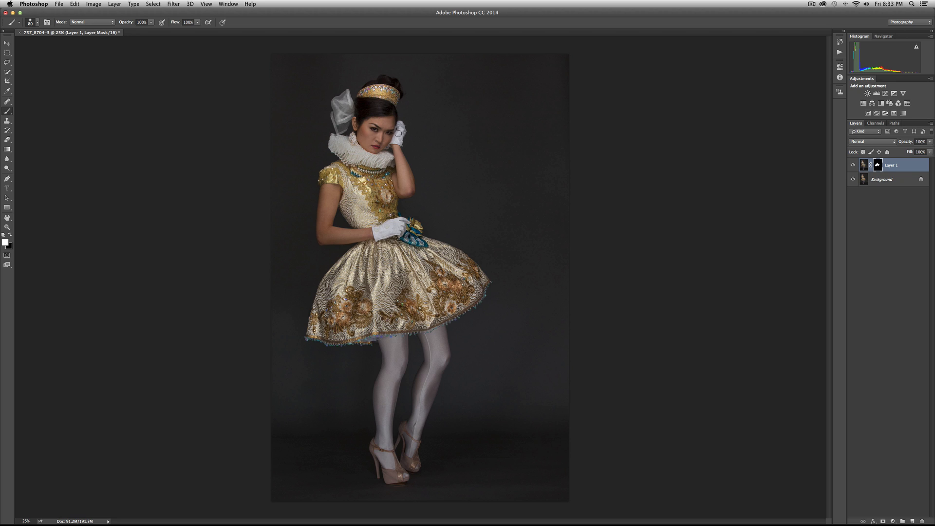
{"action": "key", "text": "bracketleft"}
{"action": "key", "text": "bracketleft"}
{"action": "key", "text": "bracketright"}
{"action": "key", "text": "bracketright"}
{"action": "key", "text": "bracketright"}
{"action": "key", "text": "bracketright"}
{"action": "key", "text": "bracketright"}
{"action": "key", "text": "bracketright"}
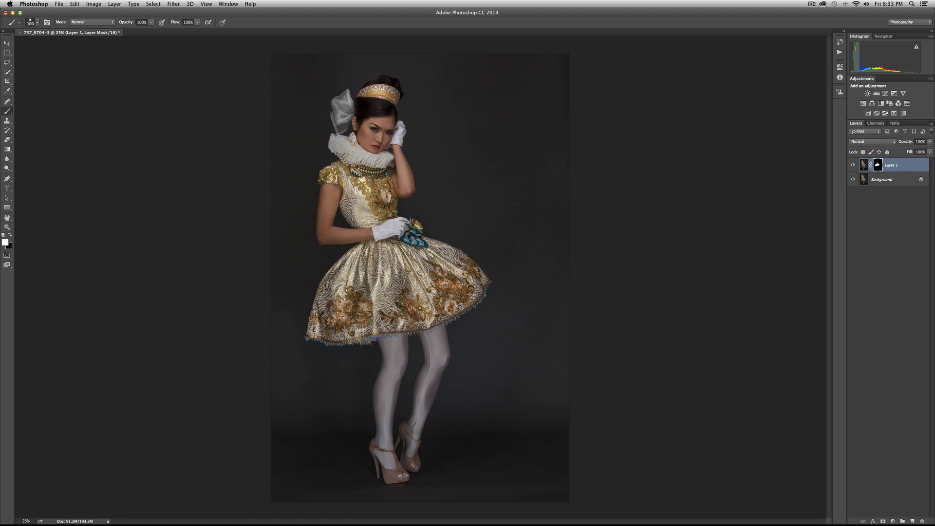
{"action": "left_click_drag", "start_coordinate": [388, 164], "coordinate": [393, 172]}
Display the red mask overlay and paint white over the missed patches in the dress and the ruffled collar.
{"action": "key", "text": "backslash"}
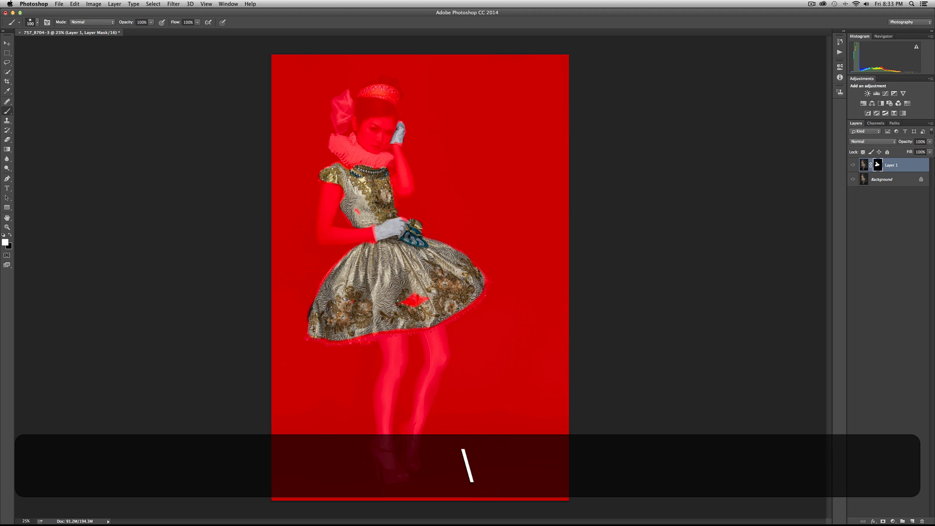
{"action": "mouse_move", "coordinate": [399, 303]}
{"action": "left_mouse_down"}
{"action": "mouse_move", "coordinate": [420, 300]}
{"action": "mouse_move", "coordinate": [399, 303]}
{"action": "left_mouse_up"}
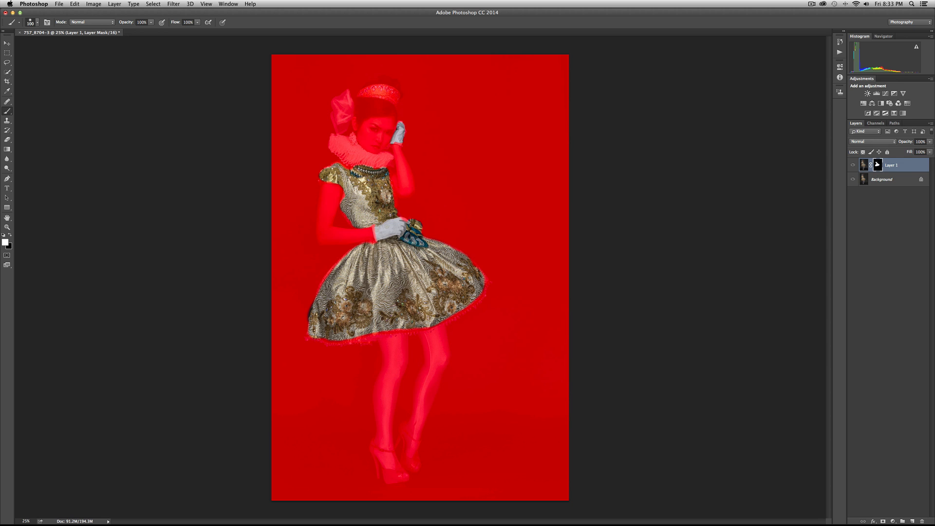
{"action": "mouse_move", "coordinate": [345, 147]}
{"action": "left_mouse_down"}
{"action": "mouse_move", "coordinate": [349, 140]}
{"action": "mouse_move", "coordinate": [334, 139]}
{"action": "mouse_move", "coordinate": [347, 160]}
{"action": "mouse_move", "coordinate": [355, 146]}
{"action": "mouse_move", "coordinate": [388, 158]}
{"action": "mouse_move", "coordinate": [356, 163]}
{"action": "left_mouse_up"}
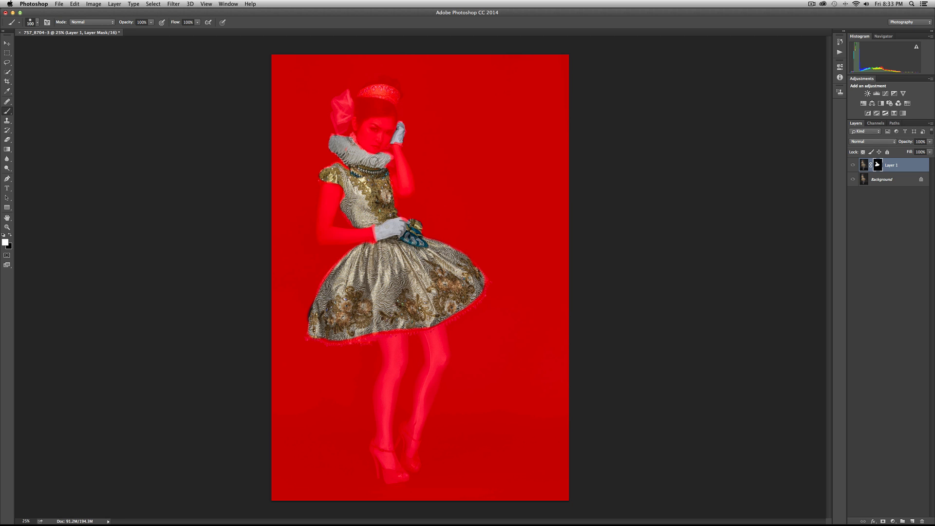
Reduce the brush to 35 px and paint white on the mask over the jewelled headpiece.
{"action": "key", "text": "bracketright"}
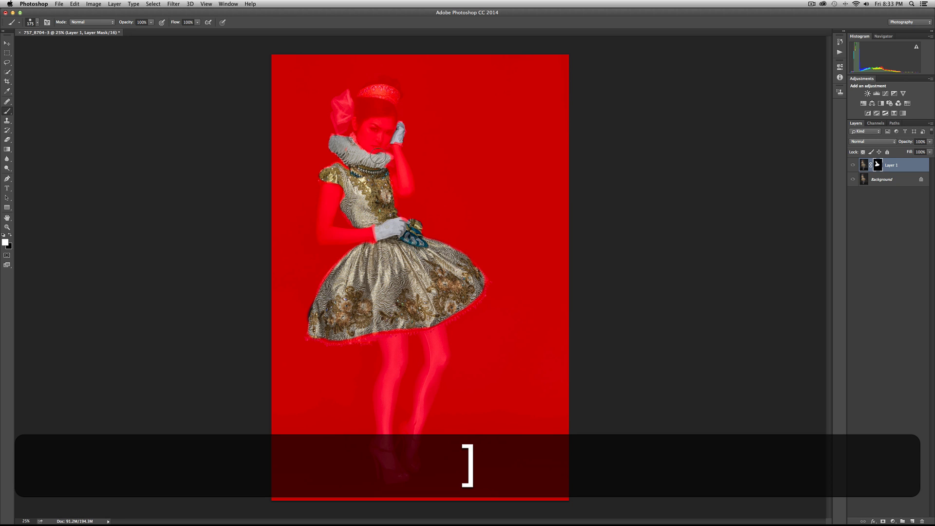
{"action": "key", "text": "bracketleft"}
{"action": "key", "text": "bracketleft"}
{"action": "key", "text": "bracketleft"}
{"action": "key", "text": "bracketleft"}
{"action": "key", "text": "bracketleft"}
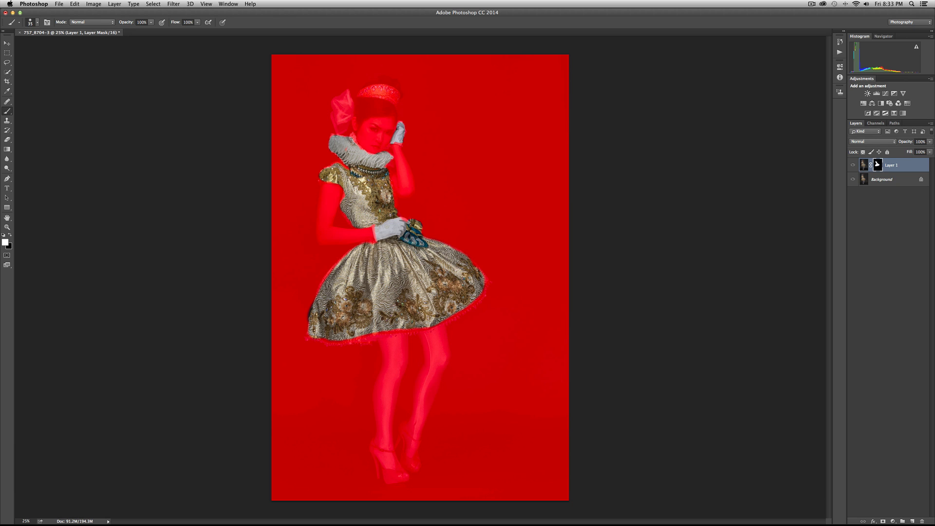
{"action": "mouse_move", "coordinate": [374, 88]}
{"action": "left_mouse_down"}
{"action": "mouse_move", "coordinate": [359, 93]}
{"action": "mouse_move", "coordinate": [383, 87]}
{"action": "mouse_move", "coordinate": [396, 91]}
{"action": "mouse_move", "coordinate": [364, 95]}
{"action": "mouse_move", "coordinate": [394, 96]}
{"action": "left_mouse_up"}
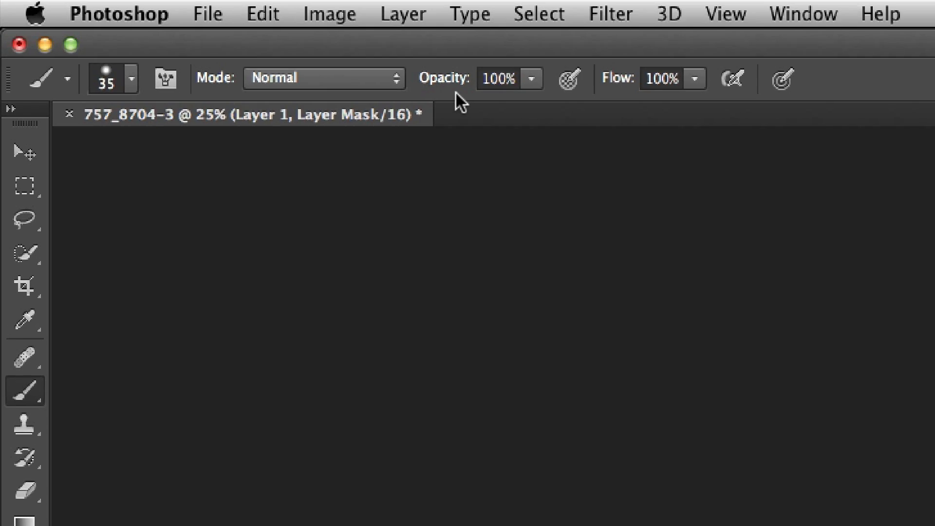
Paint the hair bow into the mask at 51% brush opacity, restore the opacity to 100% and hide the mask overlay.
{"action": "left_click_drag", "start_coordinate": [126, 24], "coordinate": [113, 25]}
{"action": "mouse_move", "coordinate": [395, 90]}
{"action": "left_mouse_down"}
{"action": "mouse_move", "coordinate": [343, 100]}
{"action": "mouse_move", "coordinate": [336, 121]}
{"action": "mouse_move", "coordinate": [348, 111]}
{"action": "left_mouse_up"}
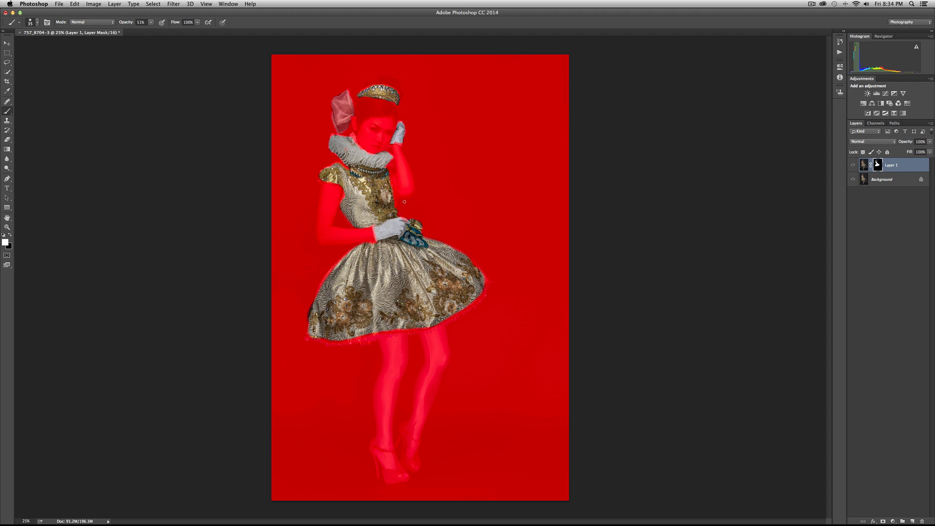
{"action": "key", "text": "x"}
{"action": "key", "text": "0"}
{"action": "key", "text": "x"}
{"action": "key", "text": "backslash"}
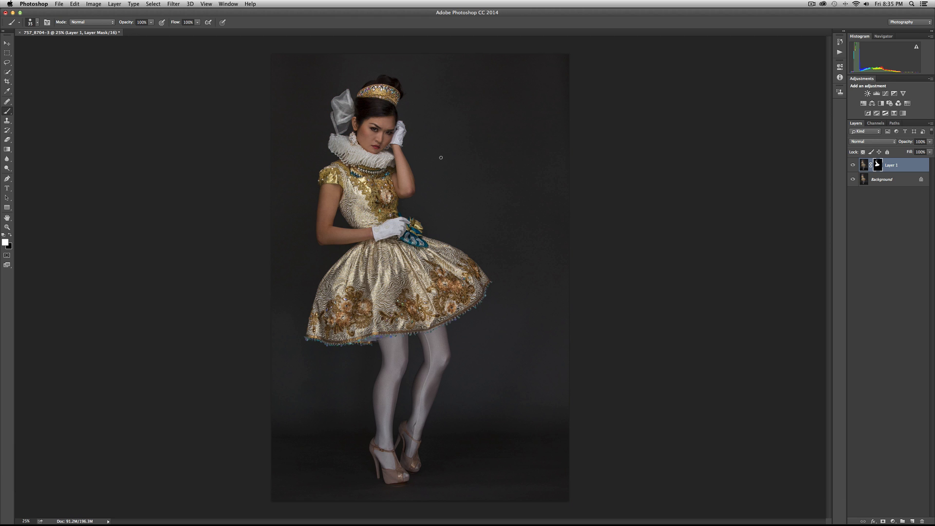
Toggle Layer 1's visibility repeatedly to examine the before and after of the masked clarity effect on the outfit.
{"action": "left_click", "coordinate": [852, 165]}
{"action": "left_click", "coordinate": [853, 165]}
{"action": "left_click", "coordinate": [852, 165]}
{"action": "left_click", "coordinate": [852, 165]}
{"action": "left_click", "coordinate": [853, 165]}
{"action": "left_click", "coordinate": [853, 165]}
{"action": "left_click", "coordinate": [853, 165]}
{"action": "left_click", "coordinate": [853, 165]}
{"action": "left_click", "coordinate": [853, 165]}
{"action": "left_click", "coordinate": [852, 165]}
{"action": "left_click", "coordinate": [853, 165]}
{"action": "left_click", "coordinate": [853, 165]}
{"action": "left_click", "coordinate": [853, 165]}
{"action": "left_click", "coordinate": [853, 165]}
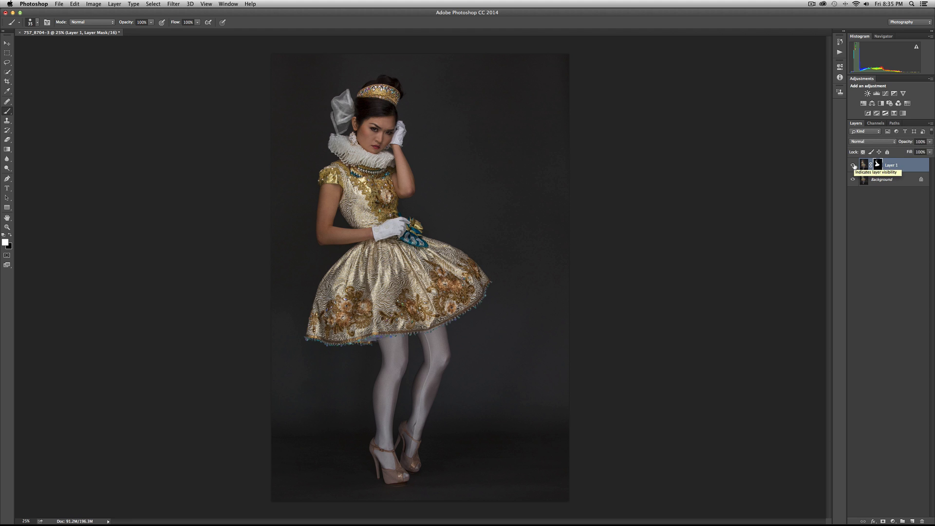
{"action": "left_click", "coordinate": [852, 165]}
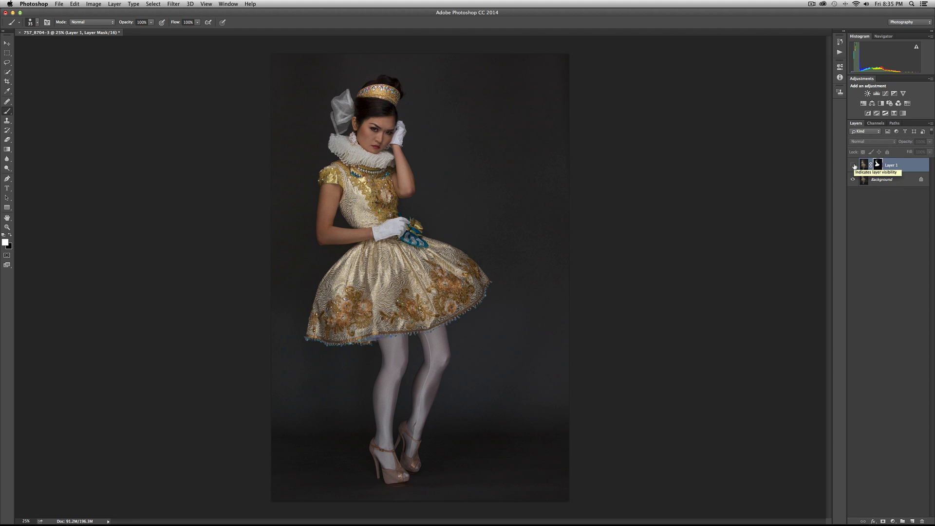
{"action": "left_click", "coordinate": [853, 165]}
{"action": "left_click", "coordinate": [852, 165]}
{"action": "left_click", "coordinate": [853, 165]}
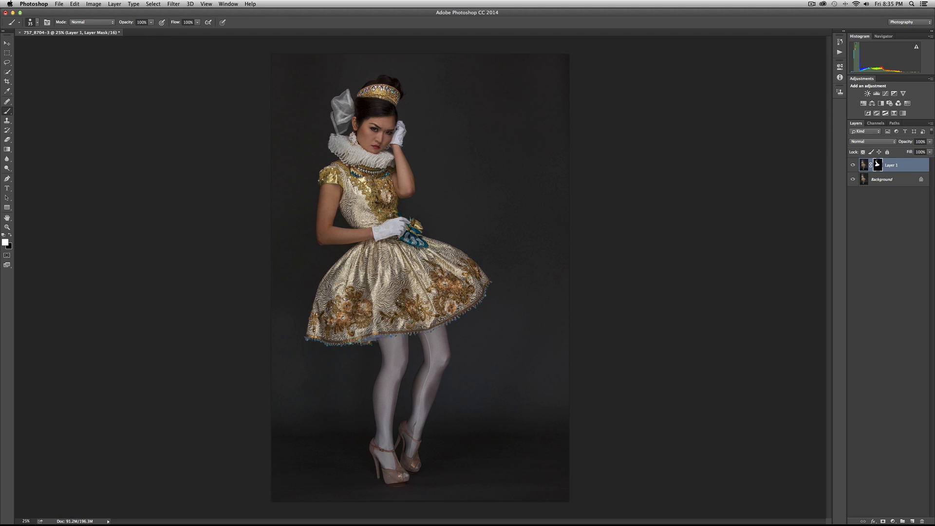
Reduce the brush to 20 px and paint the shoes into Layer 1's mask, undoing the last stroke.
{"action": "key", "text": "x"}
Show the mask overlay, clean up the mask around the shoes with black and white paint, and hide the overlay.
{"action": "key", "text": "x"}
{"action": "key", "text": "bracketleft"}
{"action": "key", "text": "bracketleft"}
{"action": "key", "text": "super+z"}
Toggle Layer 1 on and off to check the masked effect on the shoes.
{"action": "left_click", "coordinate": [853, 165]}
{"action": "left_click", "coordinate": [853, 165]}
{"action": "left_click", "coordinate": [853, 165]}
{"action": "left_click", "coordinate": [853, 165]}
{"action": "left_click", "coordinate": [853, 165]}
{"action": "left_click", "coordinate": [852, 165]}
{"action": "key", "text": "x"}
{"action": "key", "text": "backslash"}
{"action": "key", "text": "x"}
{"action": "key", "text": "x"}
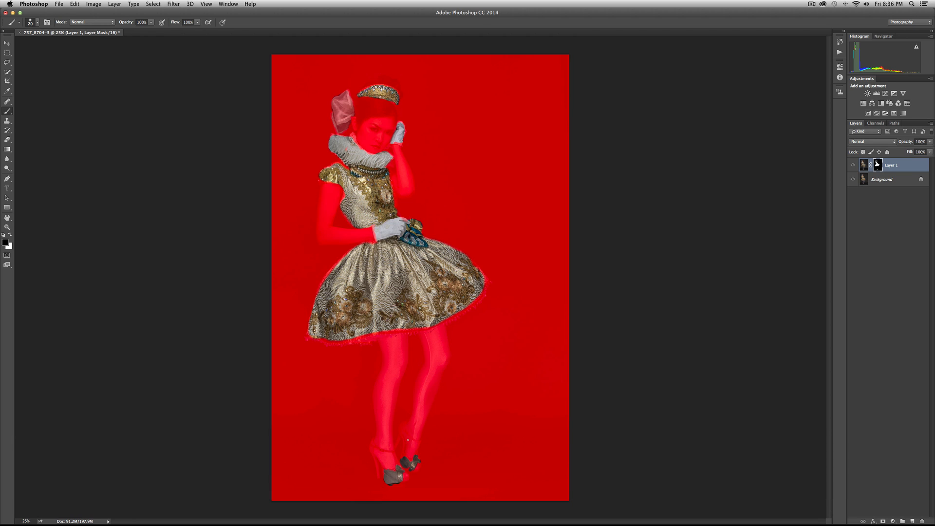
{"action": "key", "text": "x"}
{"action": "key", "text": "backslash"}
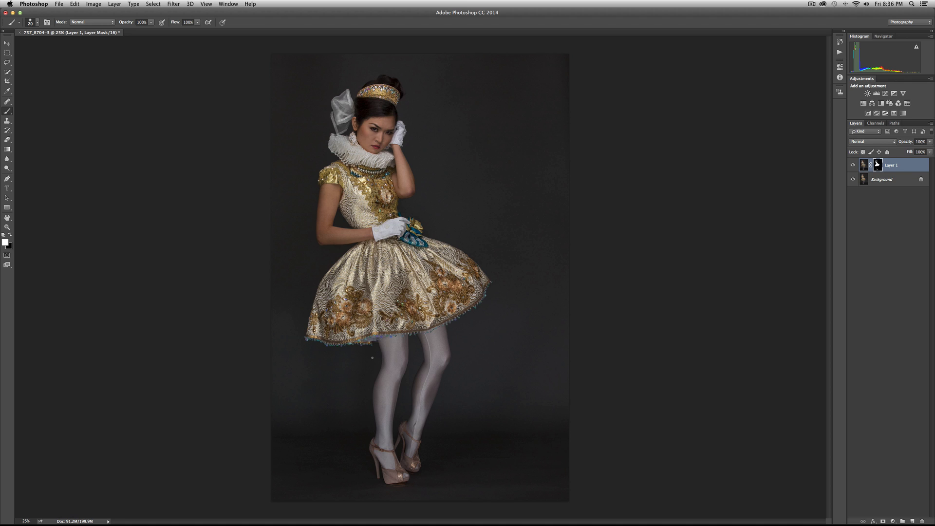
Toggle Layer 1's visibility repeatedly to compare the whole portrait with and without the finished masked clarity.
{"action": "left_click", "coordinate": [852, 165]}
{"action": "left_click", "coordinate": [853, 165]}
{"action": "left_click", "coordinate": [852, 165]}
{"action": "left_click", "coordinate": [853, 165]}
{"action": "left_click", "coordinate": [852, 165]}
{"action": "left_click", "coordinate": [852, 165]}
{"action": "left_click", "coordinate": [853, 166]}
{"action": "left_click", "coordinate": [853, 165]}
{"action": "left_click", "coordinate": [853, 165]}
{"action": "left_click", "coordinate": [853, 165]}
{"action": "left_click", "coordinate": [853, 166]}
{"action": "left_click", "coordinate": [853, 166]}
{"action": "left_click", "coordinate": [853, 166]}
{"action": "left_click", "coordinate": [853, 166]}
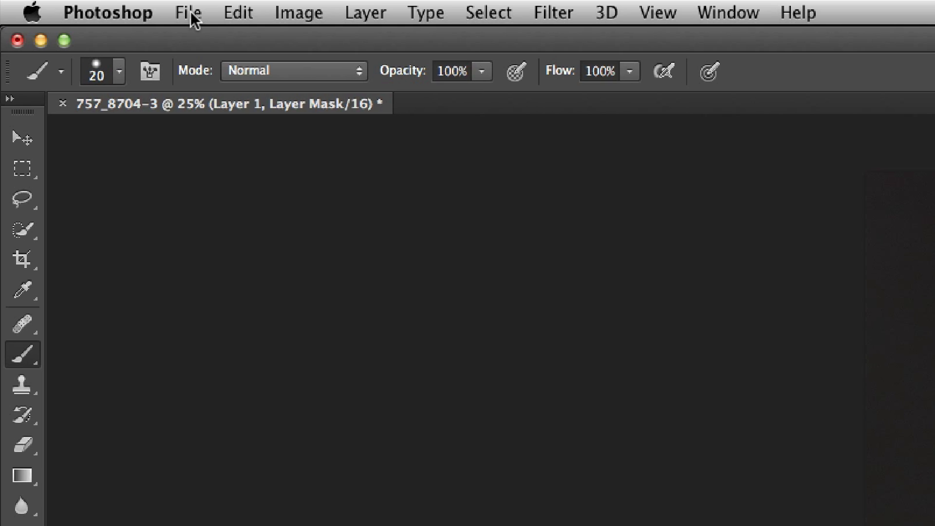
Save the portrait document and rename Layer 1 as RAW.
{"action": "left_click", "coordinate": [119, 9]}
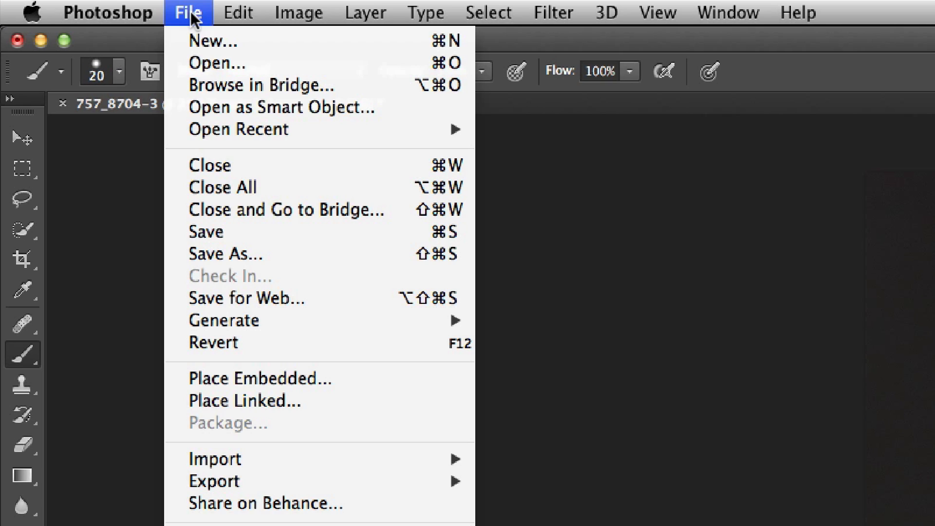
{"action": "left_click", "coordinate": [225, 232]}
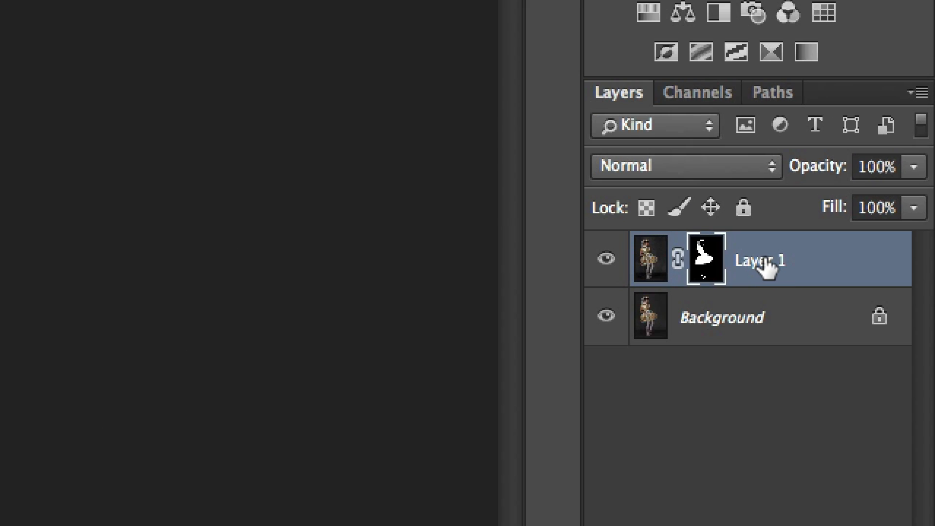
{"action": "double_click", "coordinate": [891, 164]}
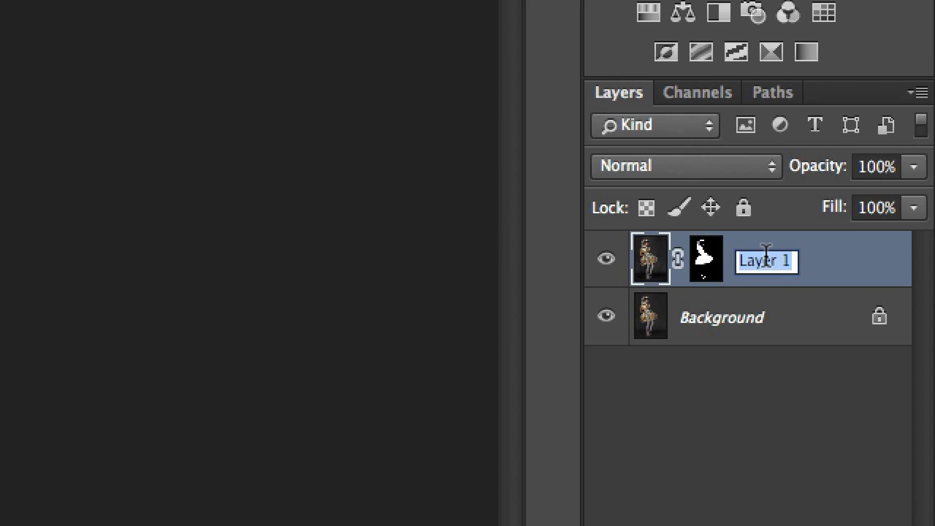
{"action": "type", "text": "RAW"}
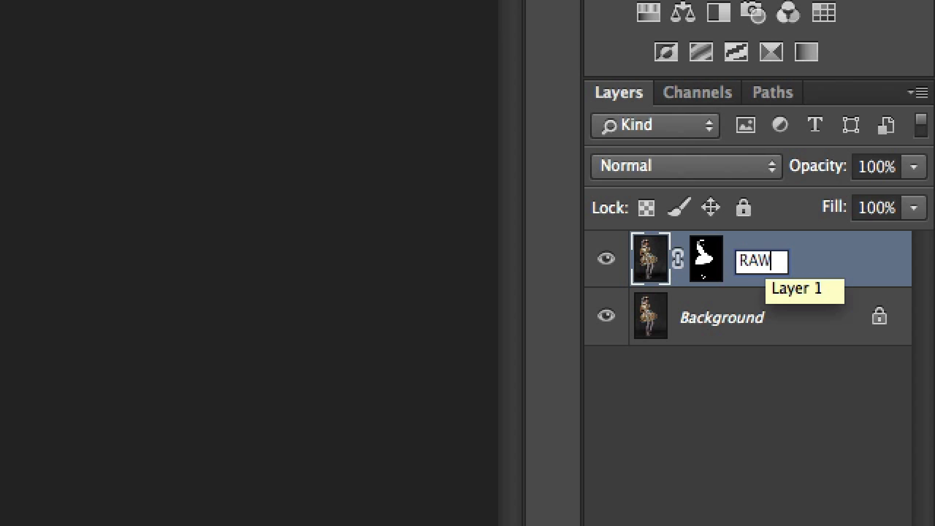
{"action": "key", "text": "Return"}
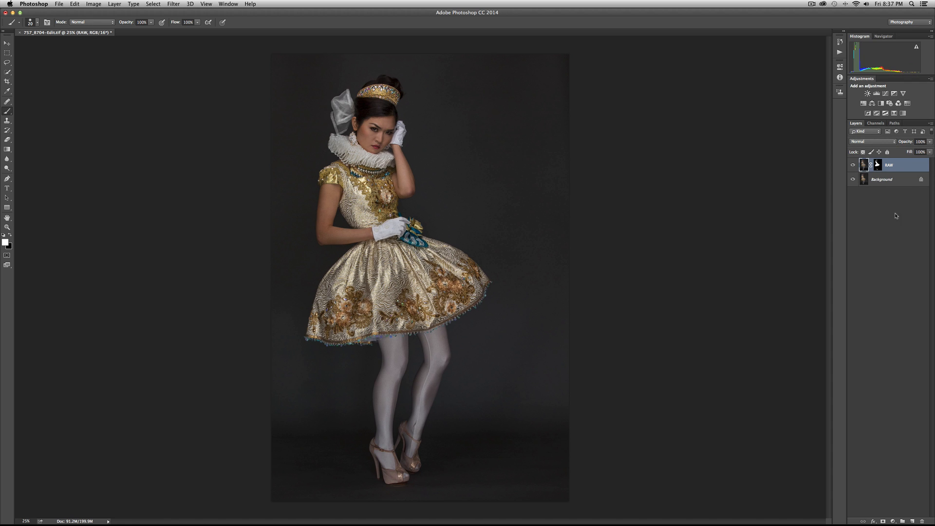
Turn the RAW layer off and on several times to examine its effect on the outfit.
{"action": "left_click", "coordinate": [852, 166]}
{"action": "left_click", "coordinate": [852, 165]}
{"action": "left_click", "coordinate": [853, 166]}
{"action": "left_click", "coordinate": [853, 166]}
{"action": "left_click", "coordinate": [852, 166]}
{"action": "left_click", "coordinate": [853, 166]}
{"action": "left_click", "coordinate": [853, 166]}
{"action": "left_click", "coordinate": [852, 166]}
Switch to Lightroom's Library and open the Wall & Floor folder inside the shutterstock textures.
{"action": "left_click", "coordinate": [533, 509]}
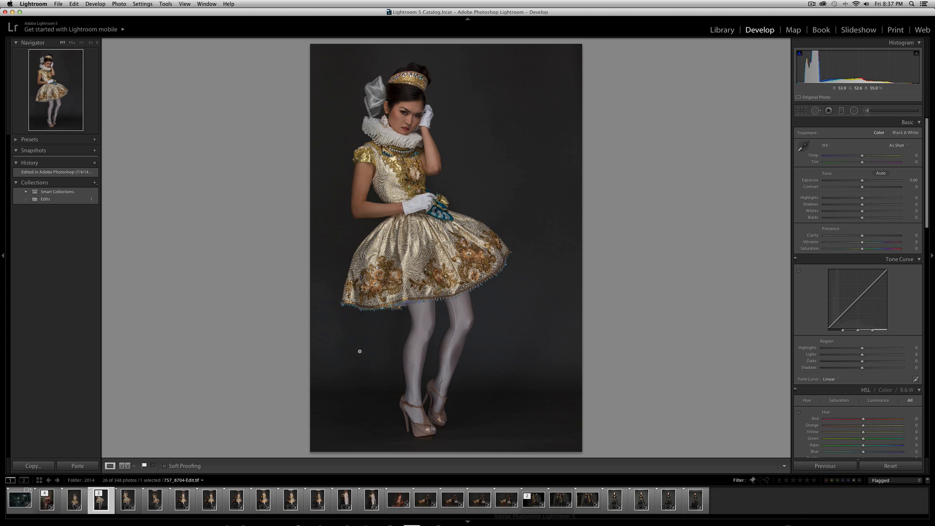
{"action": "left_click", "coordinate": [718, 31]}
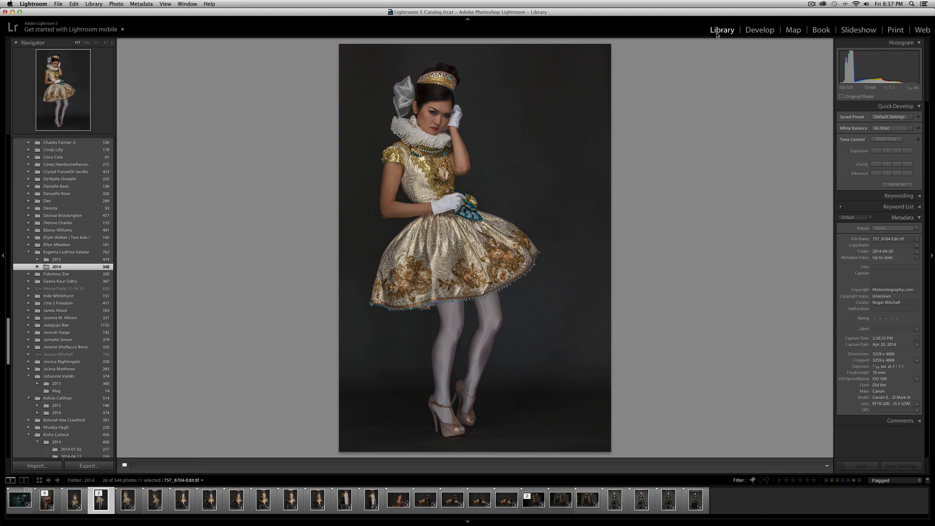
{"action": "scroll", "coordinate": [42, 282], "scroll_direction": "down", "scroll_amount": 20}
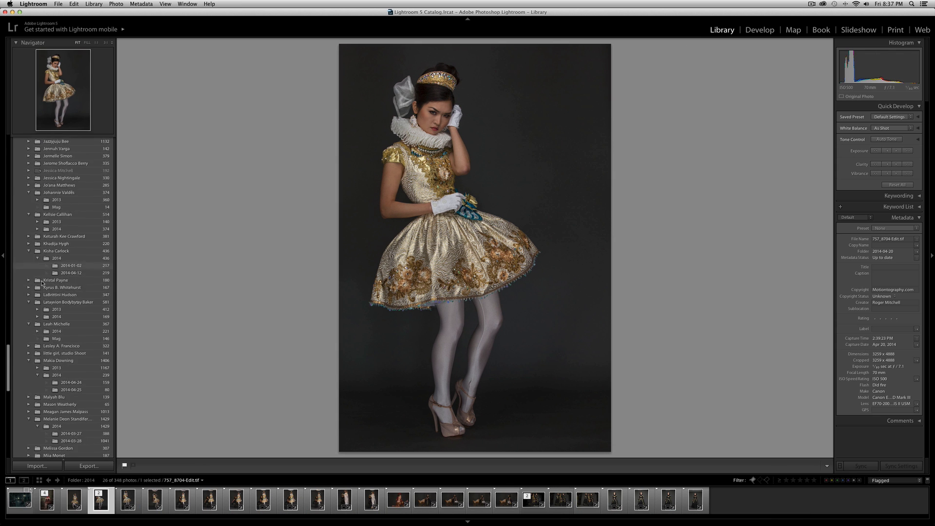
{"action": "scroll", "coordinate": [42, 282], "scroll_direction": "up", "scroll_amount": 15}
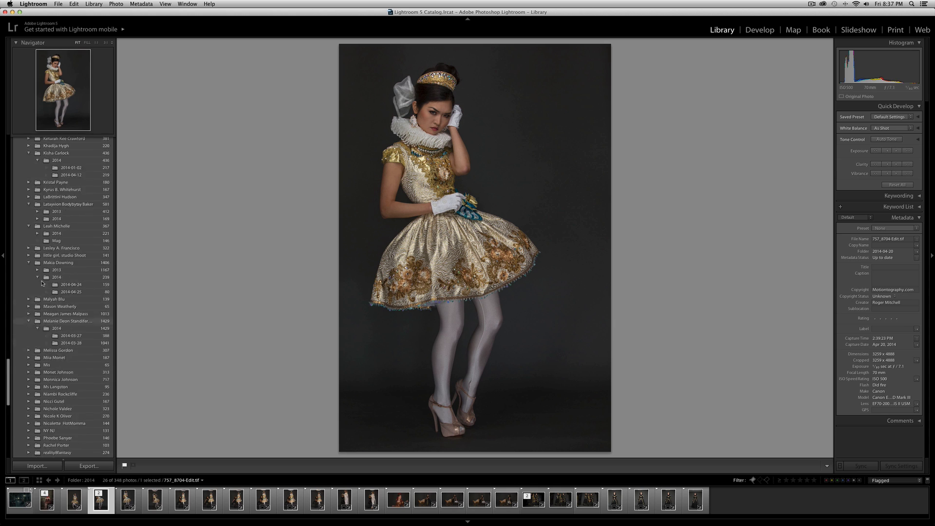
{"action": "scroll", "coordinate": [42, 282], "scroll_direction": "up", "scroll_amount": 10}
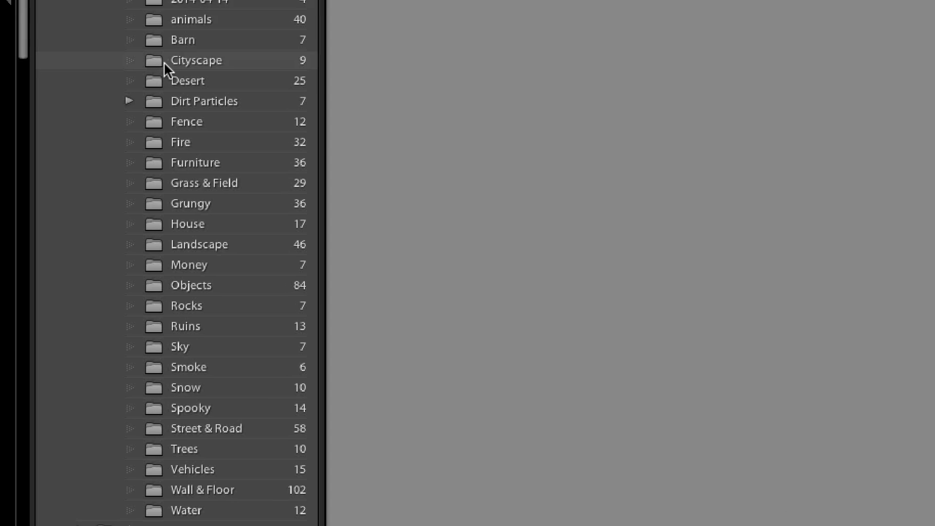
{"action": "scroll", "coordinate": [59, 280], "scroll_direction": "down", "scroll_amount": 5}
{"action": "scroll", "coordinate": [202, 160], "scroll_direction": "down", "scroll_amount": 3}
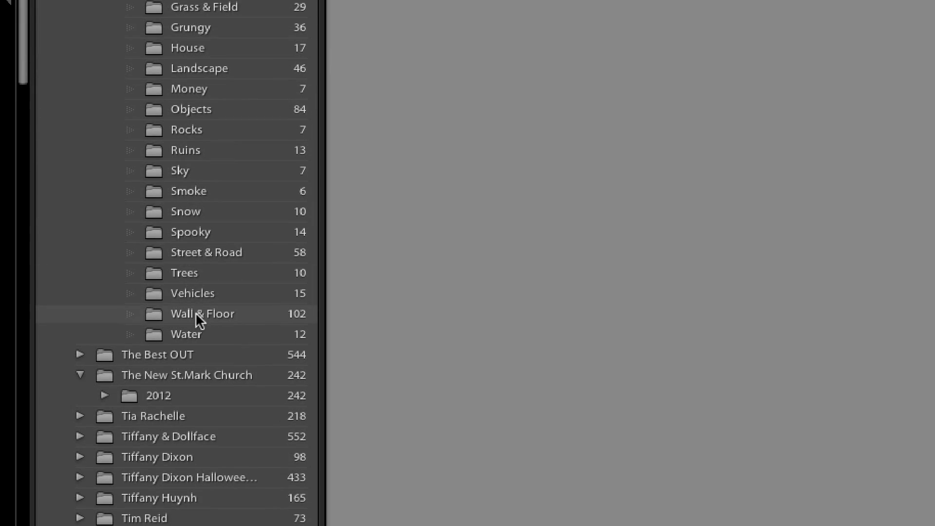
{"action": "left_click", "coordinate": [195, 314]}
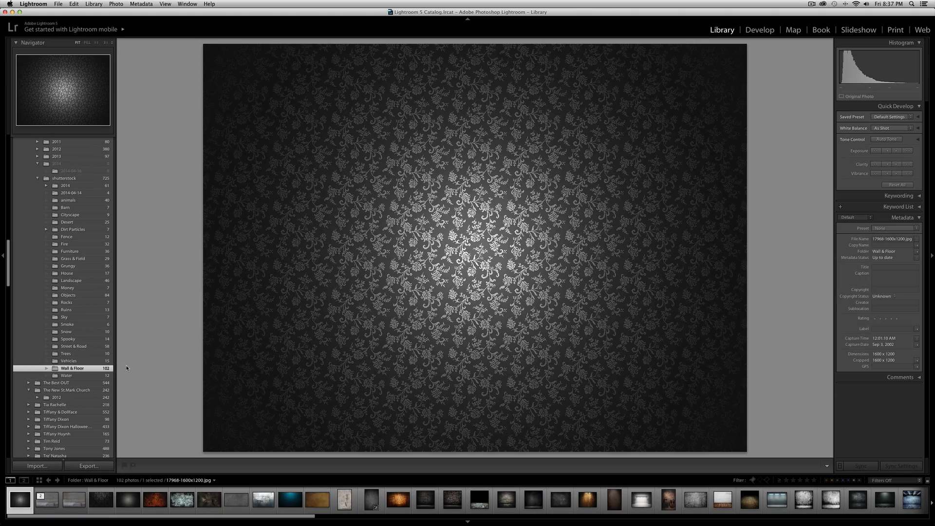
Find the concrete wall image with the stone bench in the grid and send it to Adobe Photoshop CC 2014 for editing.
{"action": "key", "text": "g"}
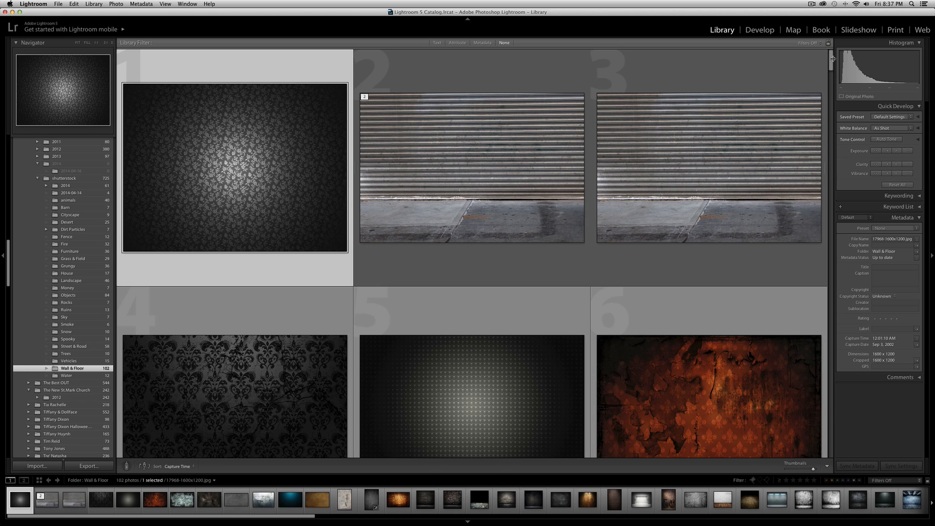
{"action": "left_click_drag", "start_coordinate": [832, 62], "coordinate": [835, 276]}
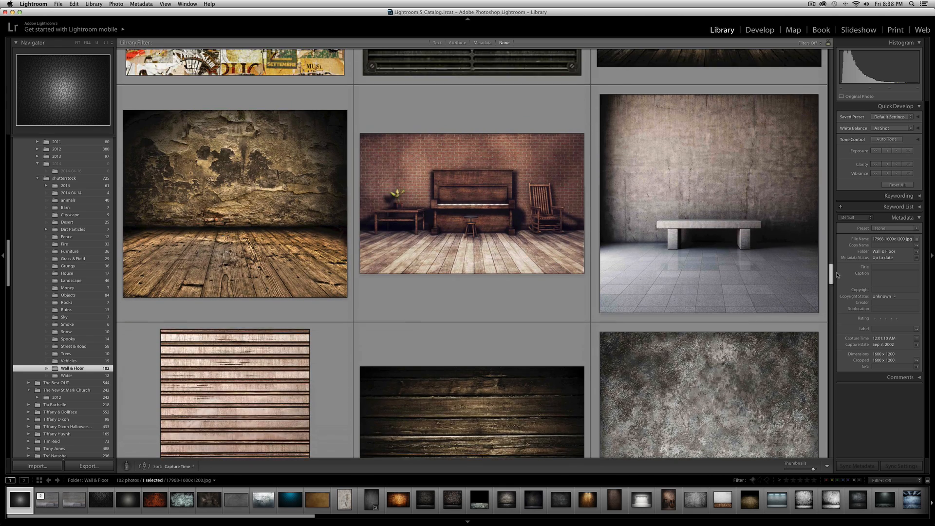
{"action": "double_click", "coordinate": [736, 215]}
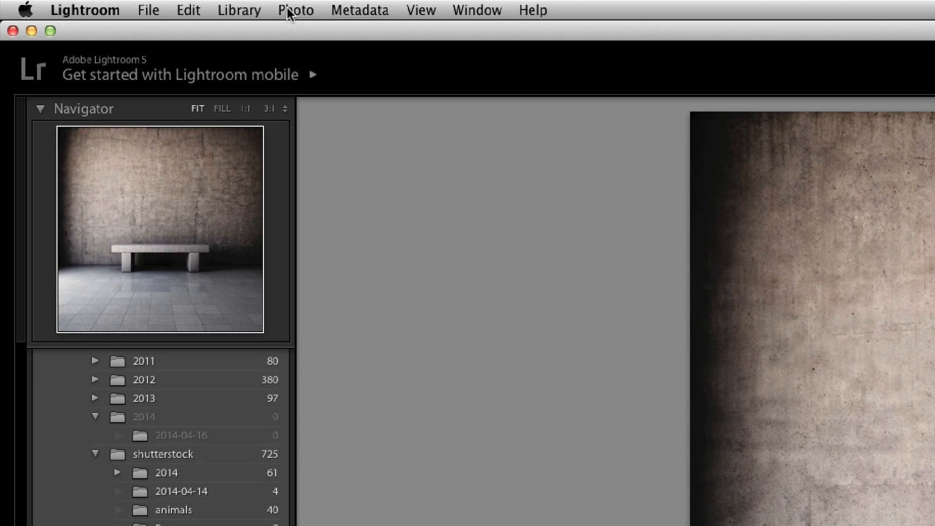
{"action": "left_click", "coordinate": [116, 3]}
{"action": "mouse_move", "coordinate": [336, 143]}
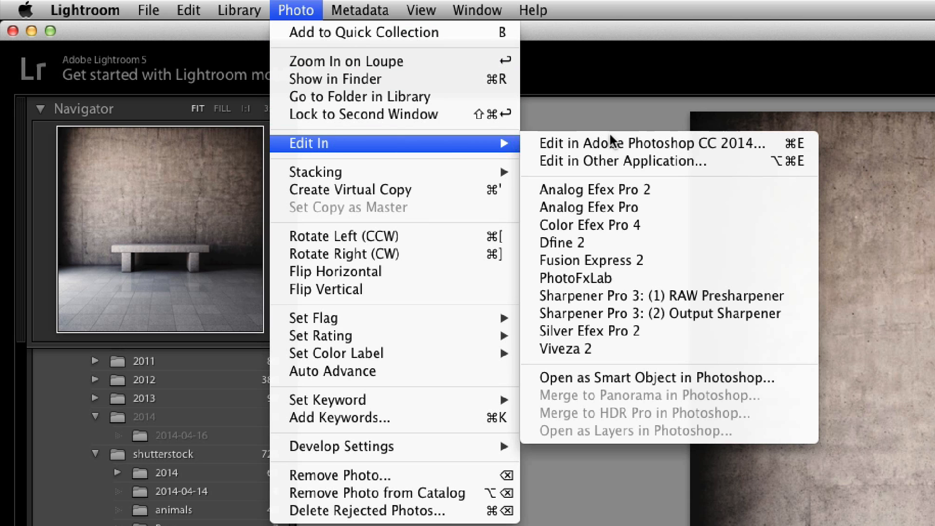
{"action": "left_click", "coordinate": [631, 143]}
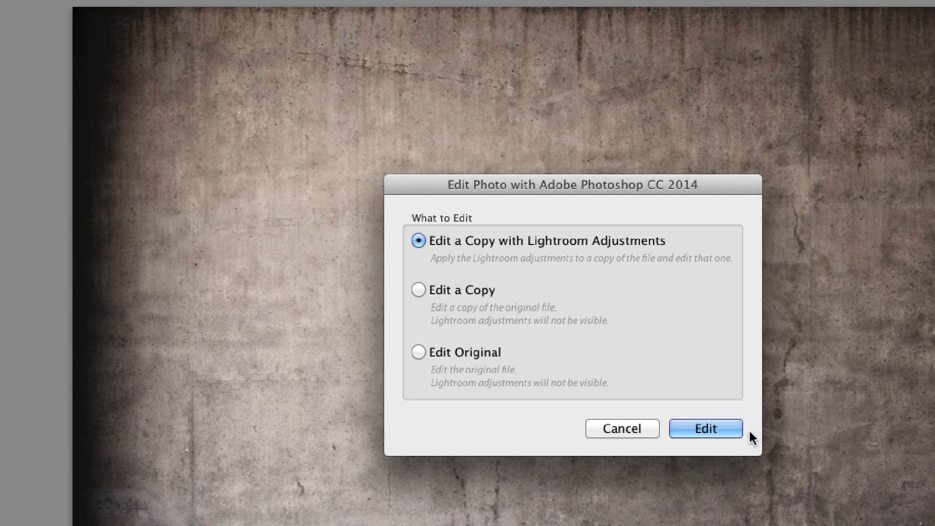
{"action": "left_click", "coordinate": [730, 434]}
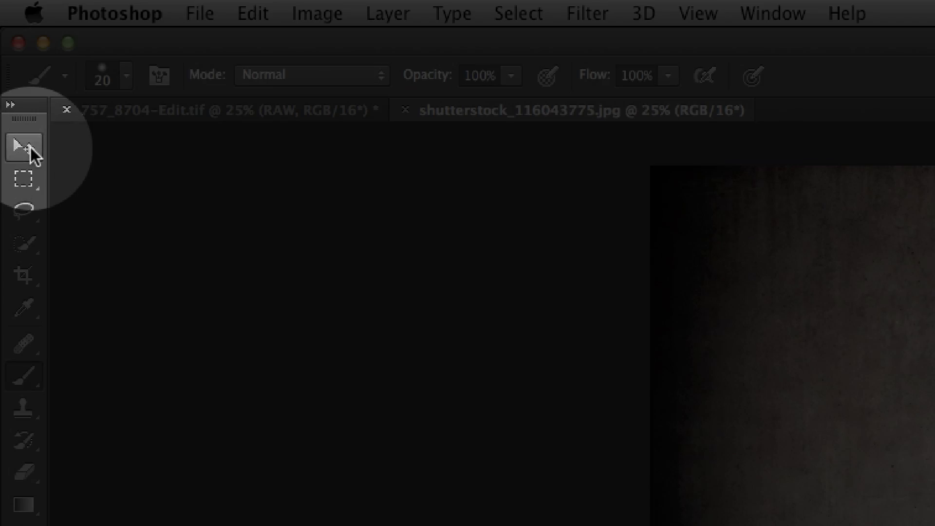
Bring the concrete wall and bench image into the portrait document as a new layer and position it over the canvas.
{"action": "left_click", "coordinate": [8, 44]}
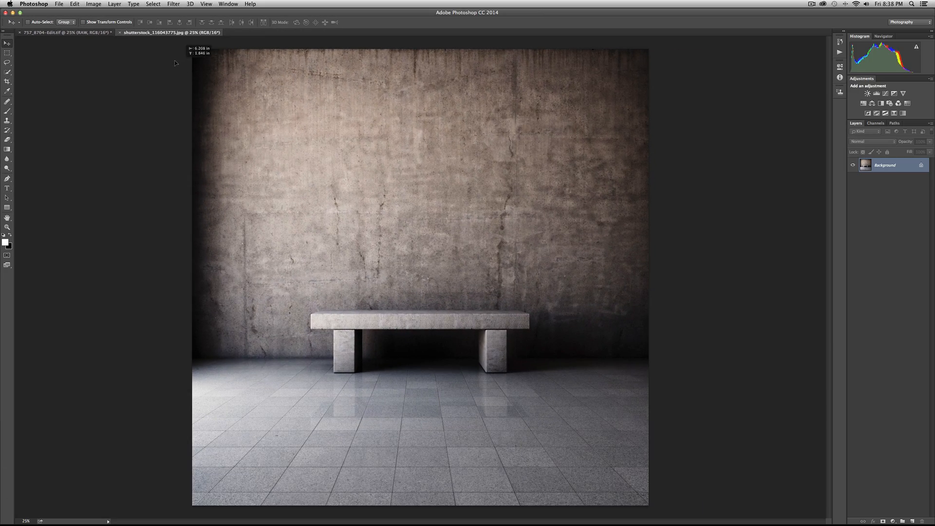
{"action": "left_click", "coordinate": [92, 32]}
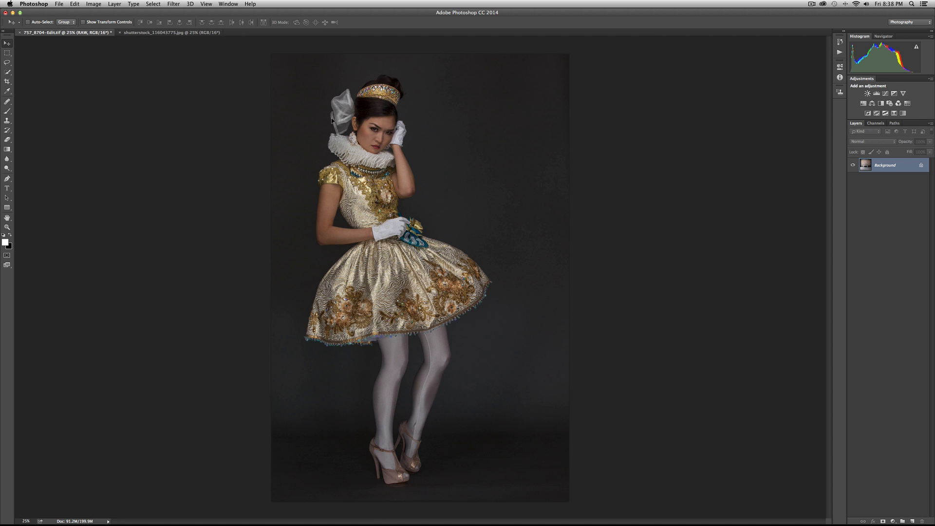
{"action": "key", "text": "super+v"}
{"action": "left_click_drag", "start_coordinate": [489, 181], "coordinate": [438, 157]}
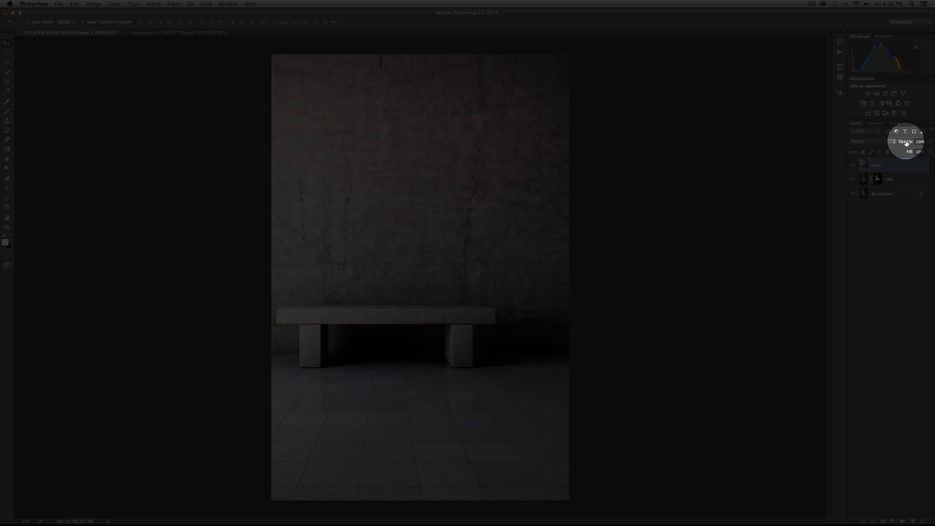
Lower the bench layer's opacity to reveal the model beneath and nudge the background image slightly into place.
{"action": "left_click_drag", "start_coordinate": [906, 142], "coordinate": [884, 143]}
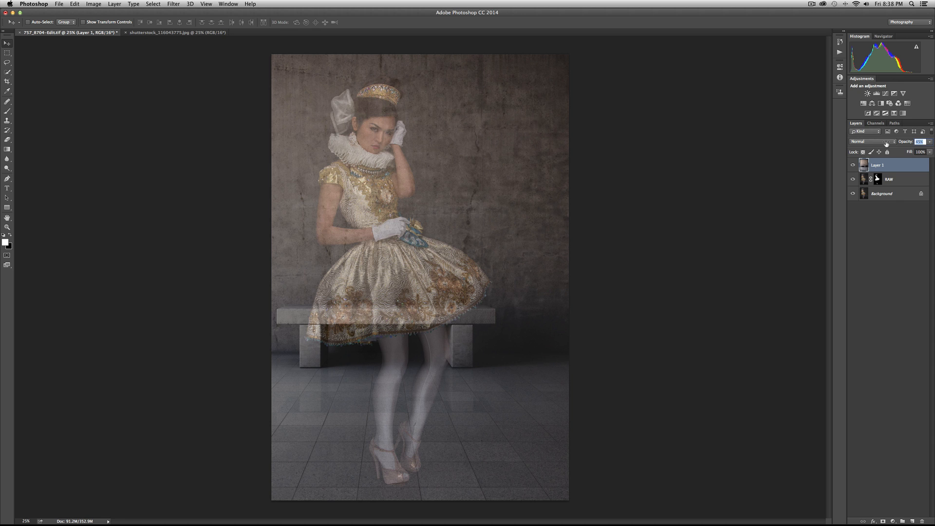
{"action": "left_click_drag", "start_coordinate": [885, 143], "coordinate": [882, 144]}
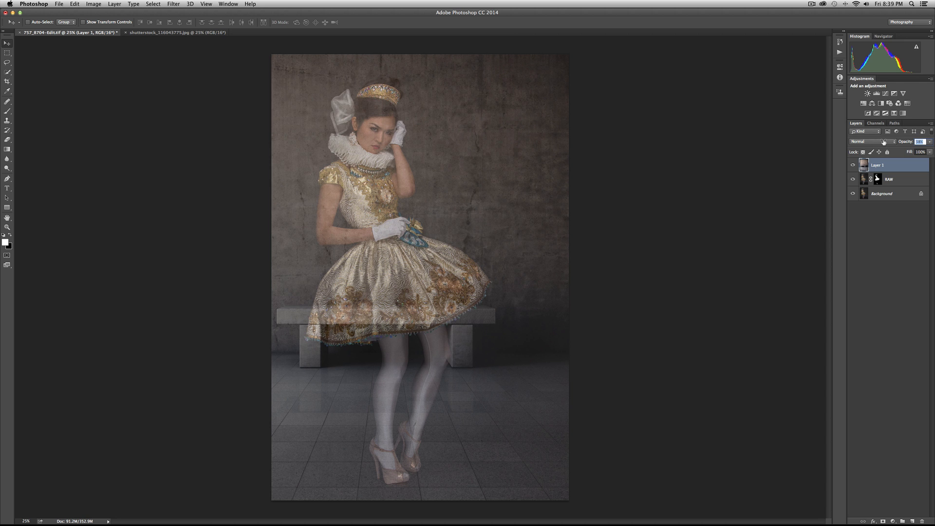
{"action": "mouse_move", "coordinate": [475, 278]}
{"action": "left_mouse_down"}
{"action": "mouse_move", "coordinate": [451, 281]}
{"action": "mouse_move", "coordinate": [415, 264]}
{"action": "mouse_move", "coordinate": [492, 299]}
{"action": "mouse_move", "coordinate": [500, 327]}
{"action": "mouse_move", "coordinate": [513, 272]}
{"action": "mouse_move", "coordinate": [479, 273]}
{"action": "left_mouse_up"}
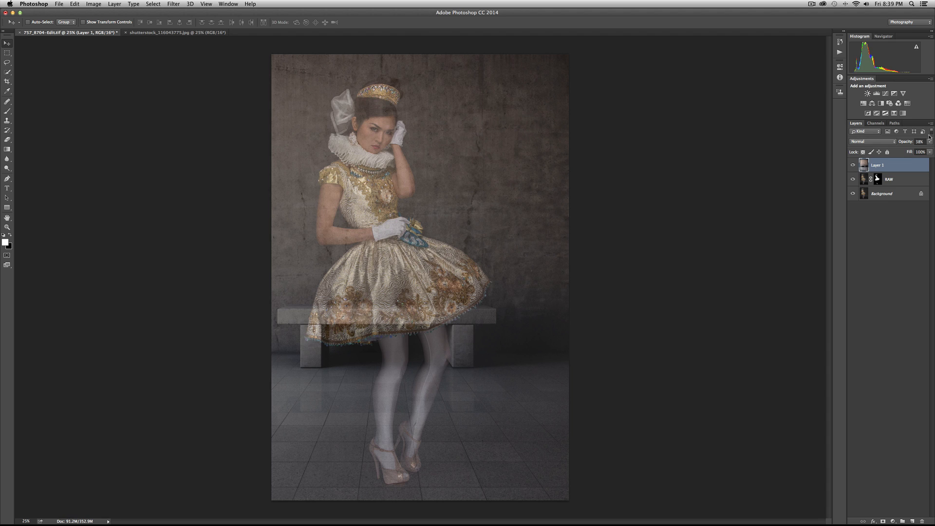
Raise the bench layer's opacity to 95% and set its blending mode to Soft Light.
{"action": "left_click_drag", "start_coordinate": [903, 143], "coordinate": [923, 141]}
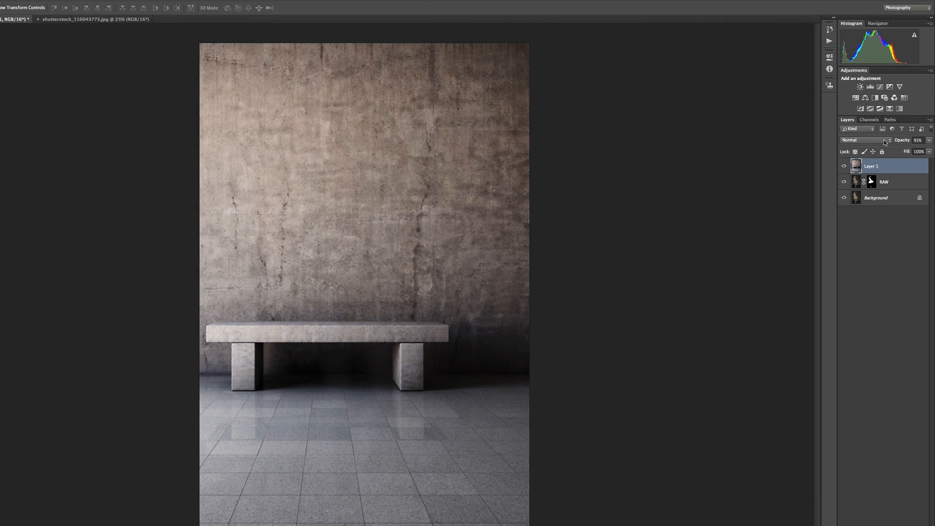
{"action": "left_click", "coordinate": [889, 144]}
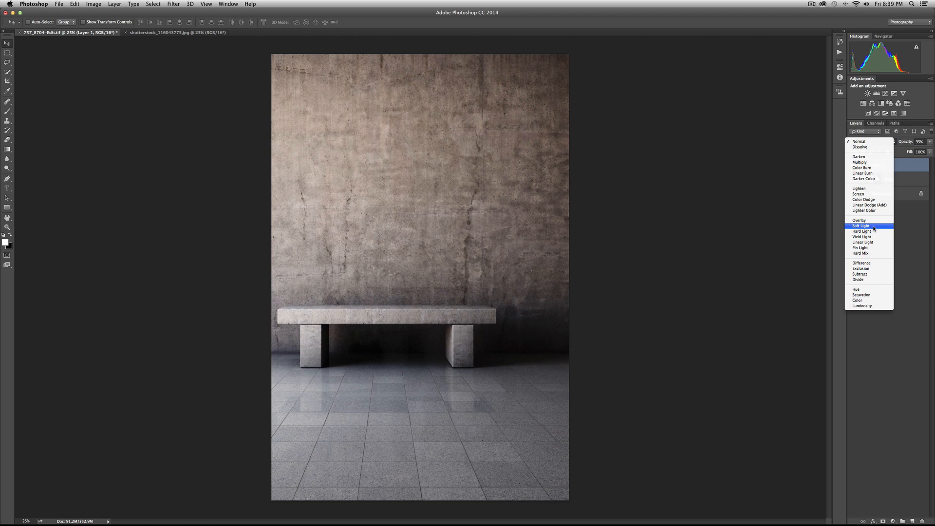
{"action": "left_click", "coordinate": [874, 226]}
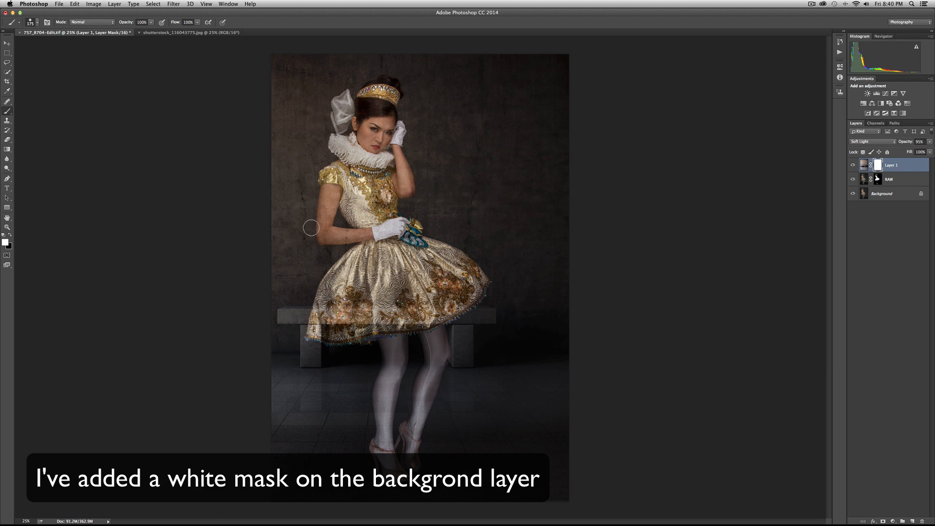
Paint black over the model's upper body and dress in Layer 1's white mask, reducing the brush from 175 to 90 px.
{"action": "key", "text": "x"}
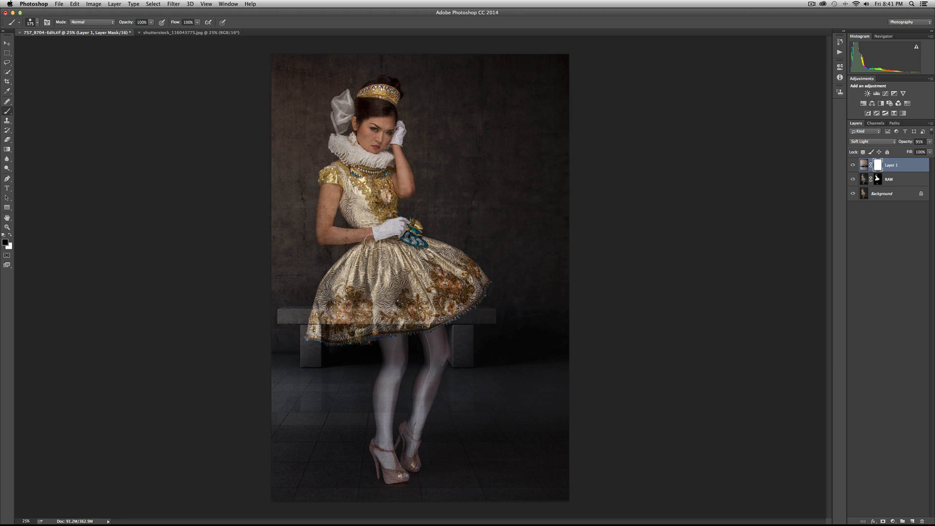
{"action": "mouse_move", "coordinate": [379, 135]}
{"action": "left_mouse_down"}
{"action": "mouse_move", "coordinate": [369, 133]}
{"action": "mouse_move", "coordinate": [375, 120]}
{"action": "mouse_move", "coordinate": [376, 139]}
{"action": "mouse_move", "coordinate": [378, 103]}
{"action": "mouse_move", "coordinate": [366, 110]}
{"action": "mouse_move", "coordinate": [377, 92]}
{"action": "mouse_move", "coordinate": [387, 97]}
{"action": "mouse_move", "coordinate": [375, 134]}
{"action": "mouse_move", "coordinate": [361, 123]}
{"action": "mouse_move", "coordinate": [368, 143]}
{"action": "mouse_move", "coordinate": [351, 150]}
{"action": "mouse_move", "coordinate": [383, 166]}
{"action": "mouse_move", "coordinate": [340, 184]}
{"action": "mouse_move", "coordinate": [346, 204]}
{"action": "mouse_move", "coordinate": [366, 207]}
{"action": "mouse_move", "coordinate": [390, 186]}
{"action": "mouse_move", "coordinate": [366, 231]}
{"action": "mouse_move", "coordinate": [369, 246]}
{"action": "mouse_move", "coordinate": [359, 265]}
{"action": "mouse_move", "coordinate": [358, 249]}
{"action": "mouse_move", "coordinate": [325, 313]}
{"action": "mouse_move", "coordinate": [359, 329]}
{"action": "mouse_move", "coordinate": [453, 298]}
{"action": "mouse_move", "coordinate": [467, 282]}
{"action": "mouse_move", "coordinate": [461, 267]}
{"action": "mouse_move", "coordinate": [420, 245]}
{"action": "left_mouse_up"}
{"action": "mouse_move", "coordinate": [366, 290]}
{"action": "left_mouse_down"}
{"action": "mouse_move", "coordinate": [430, 272]}
{"action": "mouse_move", "coordinate": [400, 310]}
{"action": "mouse_move", "coordinate": [450, 287]}
{"action": "left_mouse_up"}
{"action": "key", "text": "["}
{"action": "key", "text": "["}
{"action": "key", "text": "["}
{"action": "key", "text": "["}
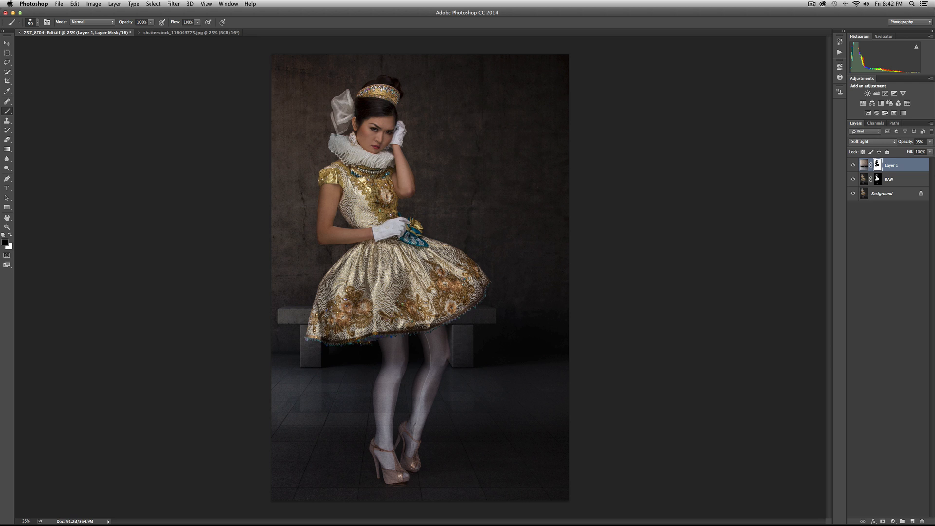
Try painting the upper leg black in Layer 1's mask at full brush opacity, and undo the stroke.
{"action": "mouse_move", "coordinate": [388, 342]}
{"action": "left_mouse_down"}
{"action": "mouse_move", "coordinate": [388, 353]}
{"action": "mouse_move", "coordinate": [389, 341]}
{"action": "mouse_move", "coordinate": [396, 355]}
{"action": "mouse_move", "coordinate": [402, 347]}
{"action": "mouse_move", "coordinate": [384, 334]}
{"action": "mouse_move", "coordinate": [386, 349]}
{"action": "left_mouse_up"}
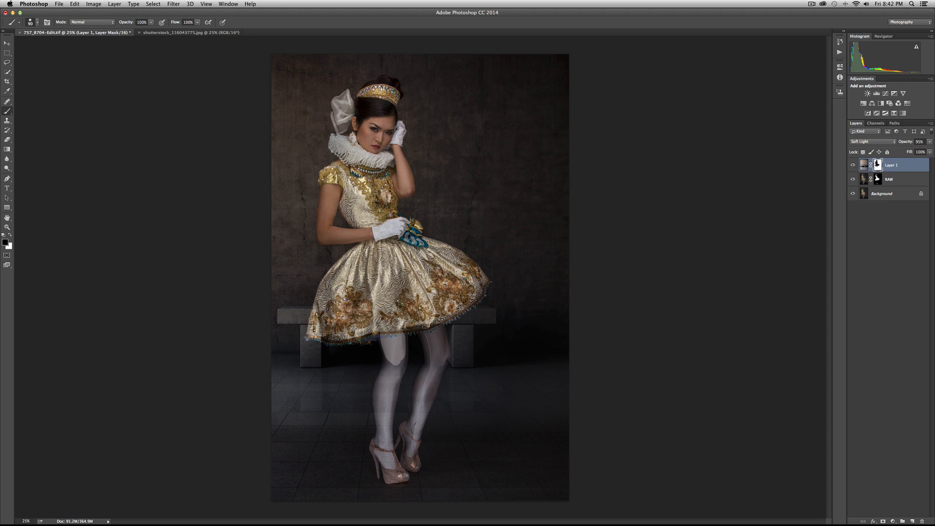
{"action": "key", "text": "super+z"}
{"action": "key", "text": "alt+super+z"}
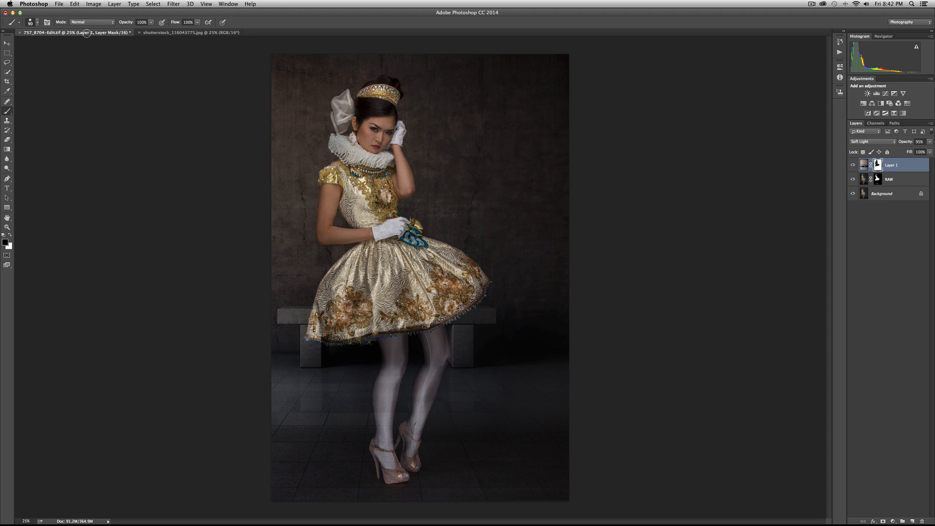
Lower the brush opacity to 49% and paint both stockinged legs in Layer 1's mask.
{"action": "left_click_drag", "start_coordinate": [131, 24], "coordinate": [117, 26]}
{"action": "mouse_move", "coordinate": [392, 338]}
{"action": "left_mouse_down"}
{"action": "mouse_move", "coordinate": [391, 364]}
{"action": "mouse_move", "coordinate": [402, 336]}
{"action": "mouse_move", "coordinate": [400, 361]}
{"action": "mouse_move", "coordinate": [394, 373]}
{"action": "mouse_move", "coordinate": [391, 358]}
{"action": "mouse_move", "coordinate": [377, 396]}
{"action": "mouse_move", "coordinate": [401, 366]}
{"action": "mouse_move", "coordinate": [399, 314]}
{"action": "mouse_move", "coordinate": [377, 387]}
{"action": "mouse_move", "coordinate": [392, 361]}
{"action": "mouse_move", "coordinate": [392, 373]}
{"action": "mouse_move", "coordinate": [387, 341]}
{"action": "mouse_move", "coordinate": [399, 334]}
{"action": "mouse_move", "coordinate": [395, 384]}
{"action": "mouse_move", "coordinate": [400, 371]}
{"action": "mouse_move", "coordinate": [375, 446]}
{"action": "mouse_move", "coordinate": [389, 478]}
{"action": "mouse_move", "coordinate": [401, 474]}
{"action": "mouse_move", "coordinate": [382, 448]}
{"action": "mouse_move", "coordinate": [402, 459]}
{"action": "mouse_move", "coordinate": [411, 451]}
{"action": "mouse_move", "coordinate": [411, 467]}
{"action": "mouse_move", "coordinate": [409, 435]}
{"action": "mouse_move", "coordinate": [432, 388]}
{"action": "left_mouse_up"}
{"action": "mouse_move", "coordinate": [412, 426]}
{"action": "left_mouse_down"}
{"action": "mouse_move", "coordinate": [436, 328]}
{"action": "mouse_move", "coordinate": [444, 359]}
{"action": "mouse_move", "coordinate": [432, 358]}
{"action": "mouse_move", "coordinate": [438, 327]}
{"action": "mouse_move", "coordinate": [443, 358]}
{"action": "mouse_move", "coordinate": [412, 435]}
{"action": "mouse_move", "coordinate": [419, 418]}
{"action": "left_mouse_up"}
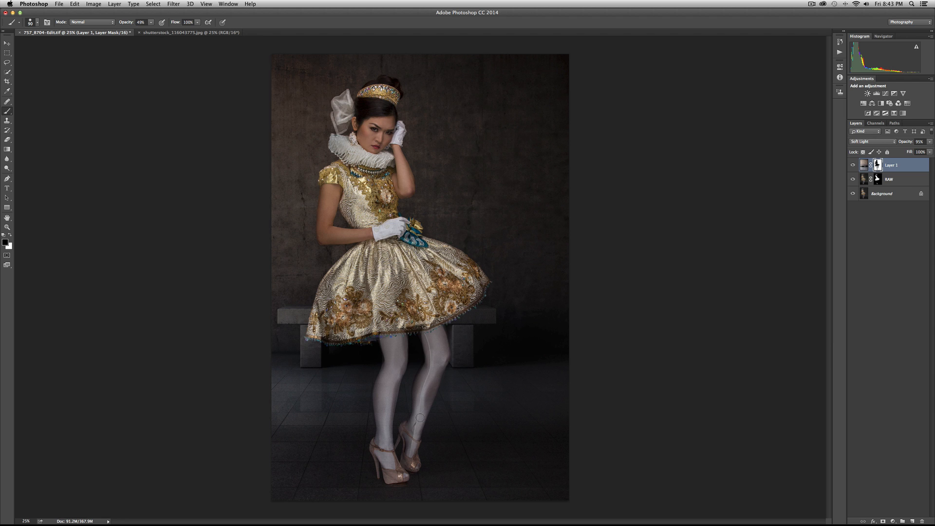
Restore the brush opacity to 100%, touch up the mask along the dress hem, undo the last stroke, and inspect the dress at 100%.
{"action": "left_click_drag", "start_coordinate": [130, 24], "coordinate": [183, 11]}
{"action": "mouse_move", "coordinate": [396, 343]}
{"action": "left_mouse_down"}
{"action": "mouse_move", "coordinate": [400, 356]}
{"action": "mouse_move", "coordinate": [388, 341]}
{"action": "mouse_move", "coordinate": [385, 350]}
{"action": "mouse_move", "coordinate": [391, 336]}
{"action": "left_mouse_up"}
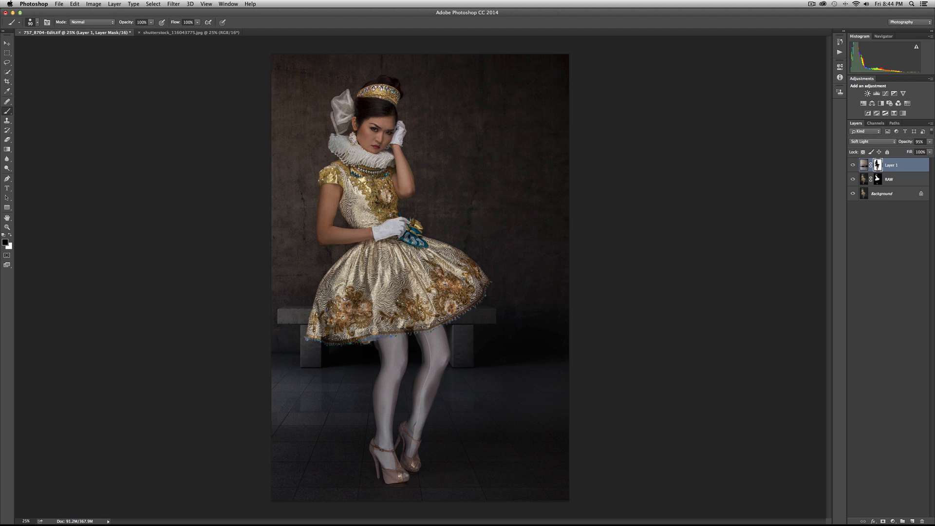
{"action": "key", "text": "super+z"}
{"action": "key", "text": "super+z"}
{"action": "key", "text": "super+z"}
{"action": "double_click", "coordinate": [7, 227]}
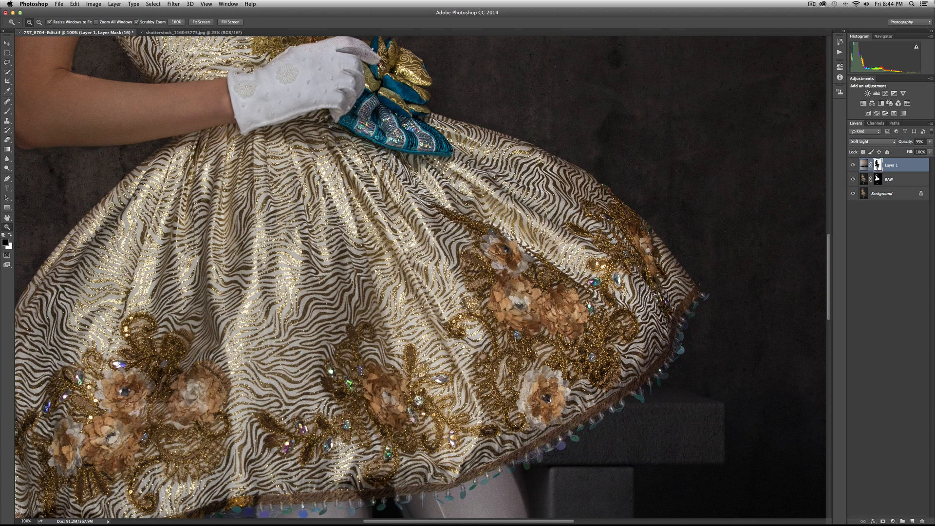
Paint white in Layer 1's mask along the back edges of both legs below the hem to clear the spill onto the background.
{"action": "scroll", "coordinate": [293, 254], "scroll_direction": "down", "scroll_amount": 10}
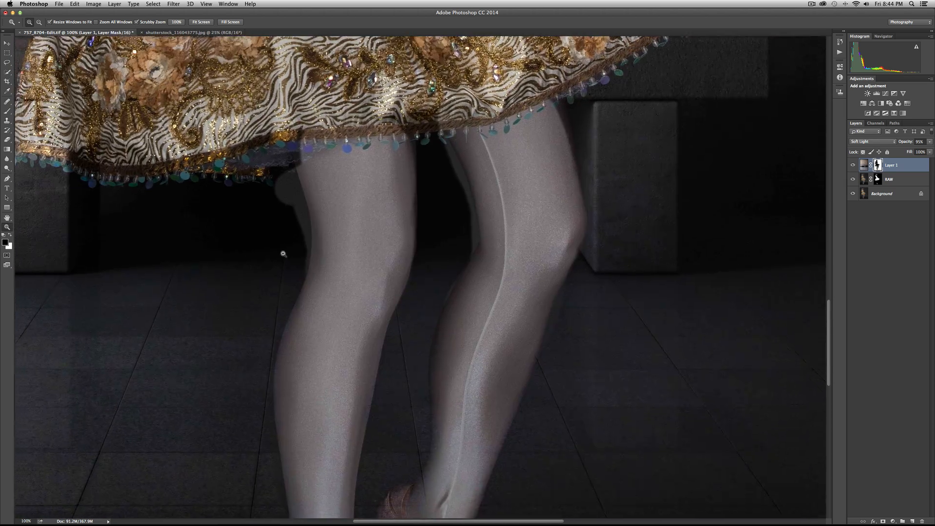
{"action": "scroll", "coordinate": [308, 228], "scroll_direction": "left", "scroll_amount": 2}
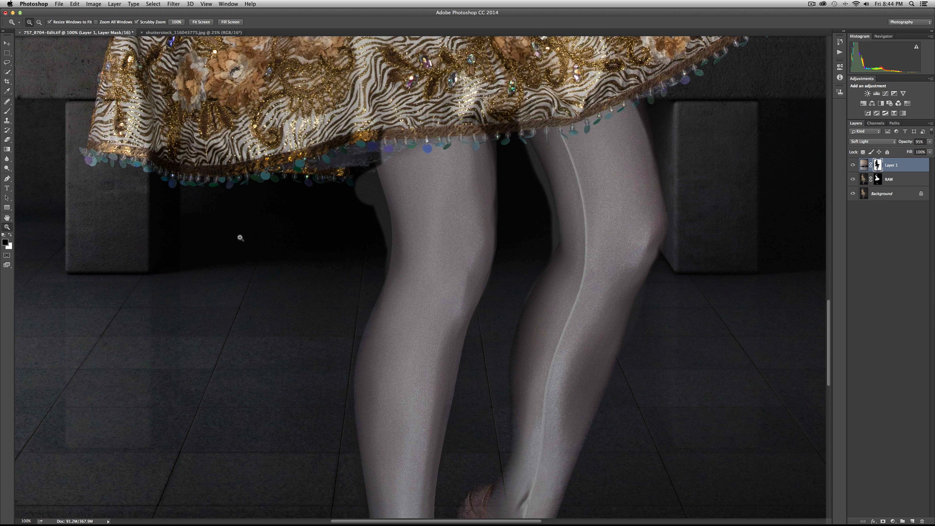
{"action": "key", "text": "b"}
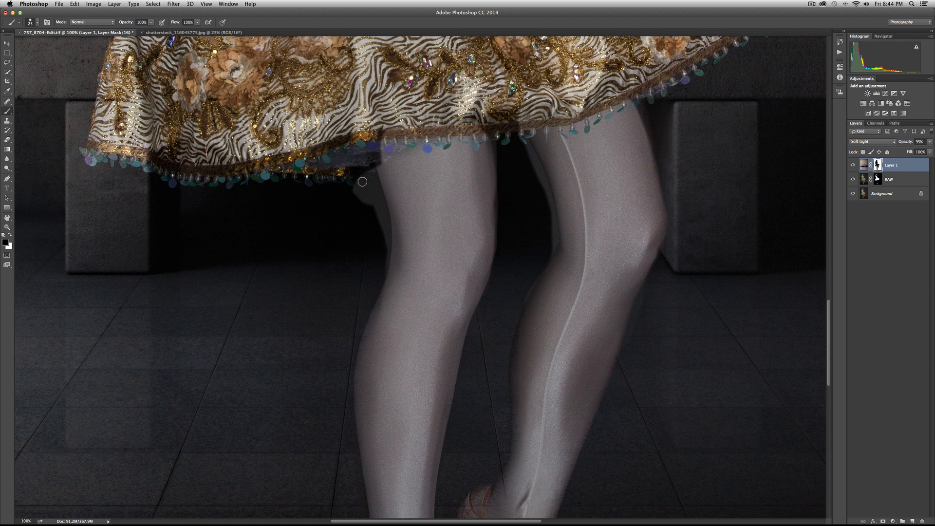
{"action": "key", "text": "x"}
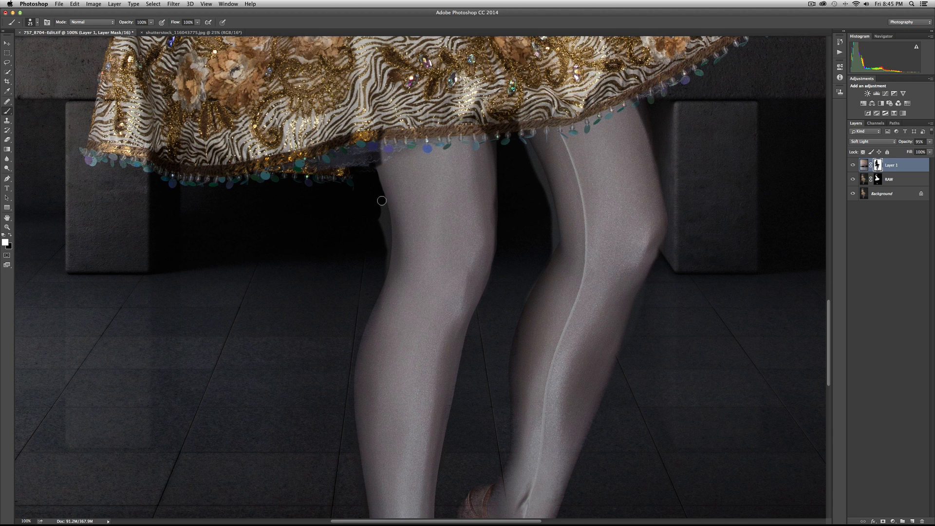
{"action": "left_click_drag", "start_coordinate": [386, 215], "coordinate": [384, 263]}
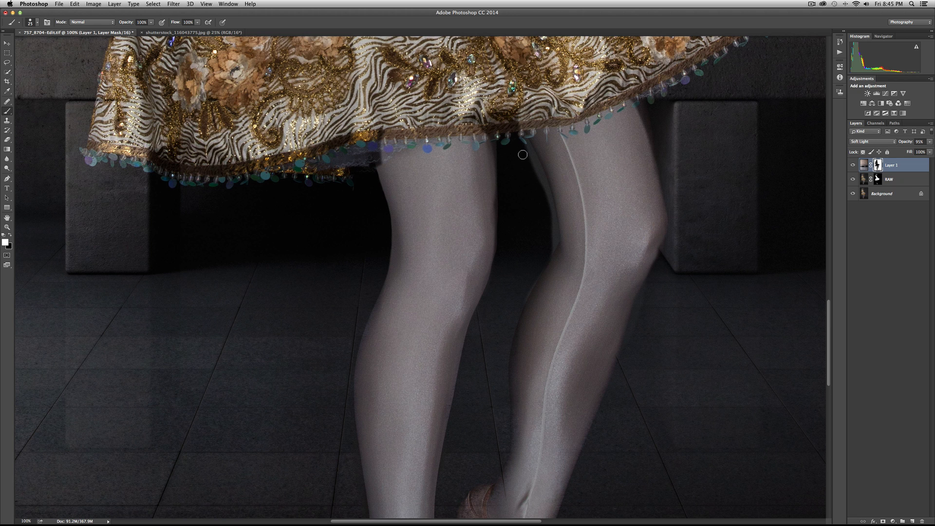
{"action": "mouse_move", "coordinate": [524, 152]}
{"action": "left_mouse_down"}
{"action": "mouse_move", "coordinate": [548, 202]}
{"action": "mouse_move", "coordinate": [534, 208]}
{"action": "mouse_move", "coordinate": [552, 210]}
{"action": "mouse_move", "coordinate": [547, 201]}
{"action": "mouse_move", "coordinate": [550, 210]}
{"action": "mouse_move", "coordinate": [548, 202]}
{"action": "mouse_move", "coordinate": [541, 252]}
{"action": "left_mouse_up"}
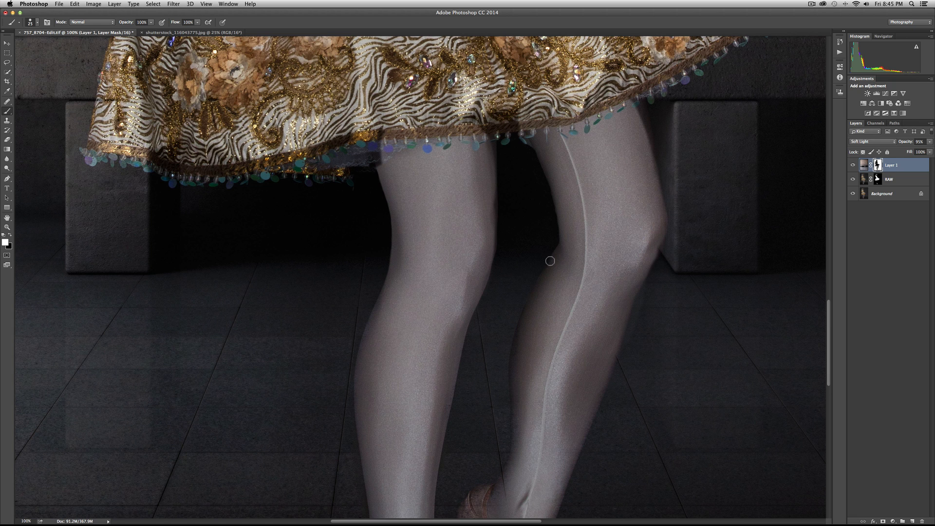
Paint black along the near leg's front edge in Layer 1's mask, touch up below the hem at 56% brush opacity, and restore 100%.
{"action": "key", "text": "x"}
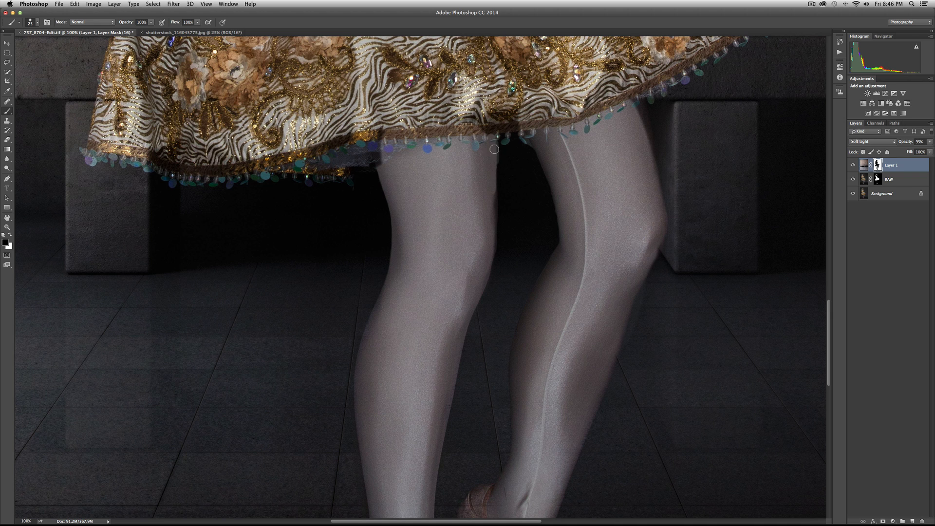
{"action": "mouse_move", "coordinate": [493, 180]}
{"action": "left_mouse_down"}
{"action": "mouse_move", "coordinate": [484, 260]}
{"action": "mouse_move", "coordinate": [493, 250]}
{"action": "mouse_move", "coordinate": [470, 301]}
{"action": "left_mouse_up"}
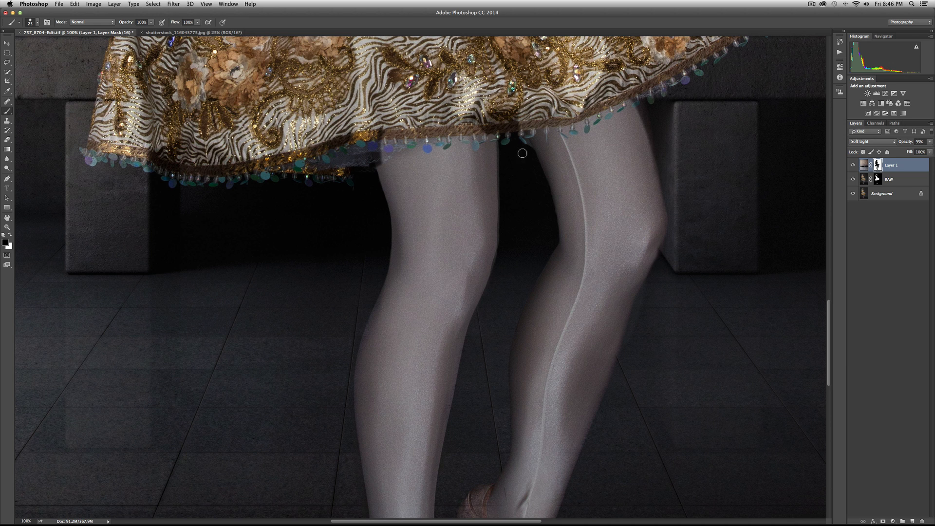
{"action": "key", "text": "x"}
{"action": "key", "text": "x"}
{"action": "left_click_drag", "start_coordinate": [126, 24], "coordinate": [118, 24]}
{"action": "key", "text": "x"}
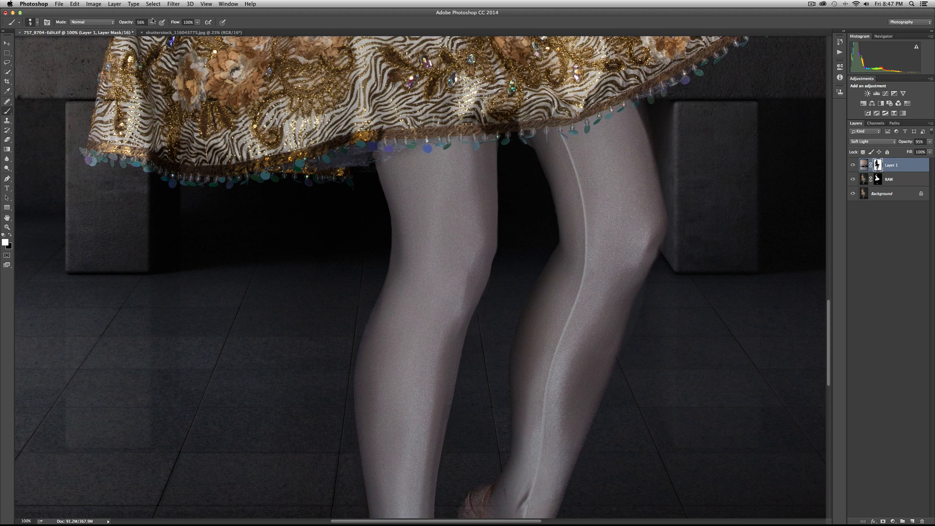
{"action": "left_click_drag", "start_coordinate": [130, 26], "coordinate": [171, 19]}
{"action": "key", "text": "x"}
{"action": "key", "text": "x"}
Show Layer 1's mask as a red overlay and paint black over the missed edges of the far shoe with a 15 px brush.
{"action": "scroll", "coordinate": [277, 178], "scroll_direction": "down", "scroll_amount": 10}
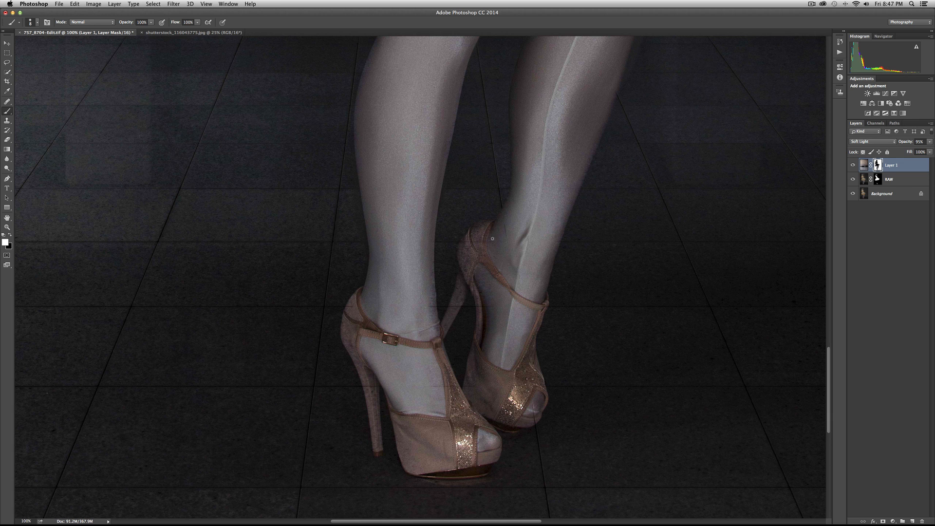
{"action": "key", "text": "bracketright"}
{"action": "key", "text": "x"}
{"action": "key", "text": "bracketleft"}
{"action": "key", "text": "backslash"}
{"action": "left_click_drag", "start_coordinate": [439, 368], "coordinate": [441, 383]}
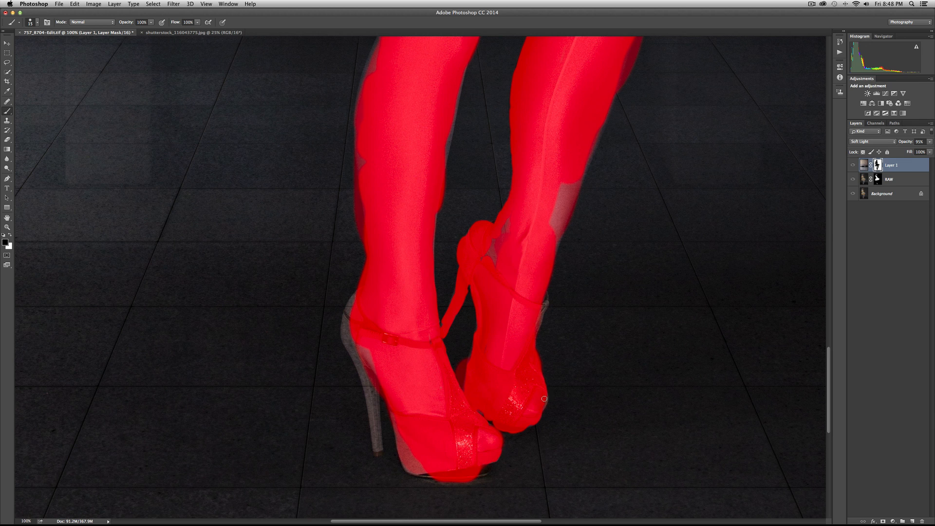
{"action": "left_click_drag", "start_coordinate": [544, 406], "coordinate": [540, 411]}
Enlarge the brush to 35 px and fill the unmasked gaps on the far leg's calf and ankle in black.
{"action": "key", "text": "backslash"}
{"action": "key", "text": "backslash"}
{"action": "key", "text": "bracketright"}
{"action": "key", "text": "bracketright"}
{"action": "key", "text": "bracketright"}
{"action": "key", "text": "bracketright"}
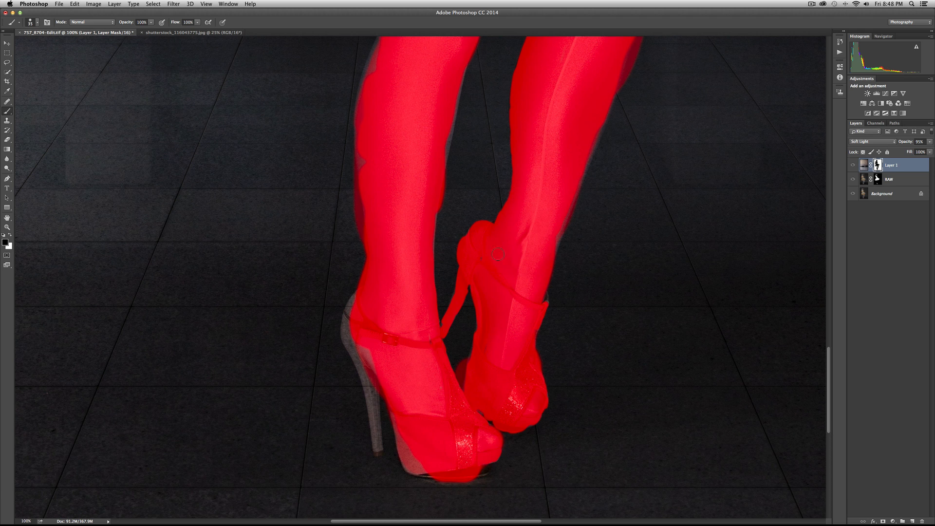
Paint black over the near shoe's back, stiletto heel and sole edge in Layer 1's mask, reducing the brush to 15 px for the narrow parts.
{"action": "mouse_move", "coordinate": [360, 299]}
{"action": "left_mouse_down"}
{"action": "mouse_move", "coordinate": [349, 338]}
{"action": "mouse_move", "coordinate": [367, 363]}
{"action": "mouse_move", "coordinate": [358, 346]}
{"action": "left_mouse_up"}
{"action": "key", "text": "bracketleft"}
{"action": "key", "text": "bracketleft"}
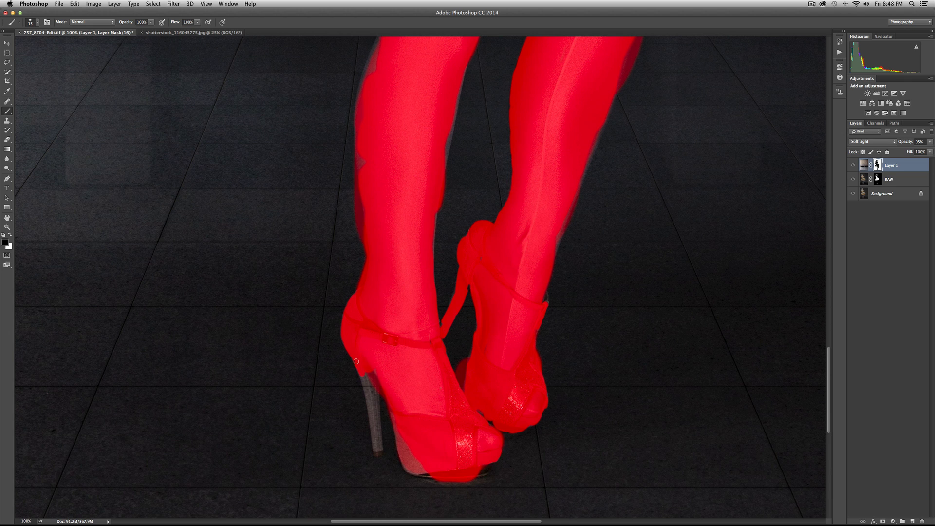
{"action": "mouse_move", "coordinate": [362, 375]}
{"action": "left_mouse_down"}
{"action": "mouse_move", "coordinate": [367, 354]}
{"action": "mouse_move", "coordinate": [377, 370]}
{"action": "mouse_move", "coordinate": [369, 398]}
{"action": "left_mouse_up"}
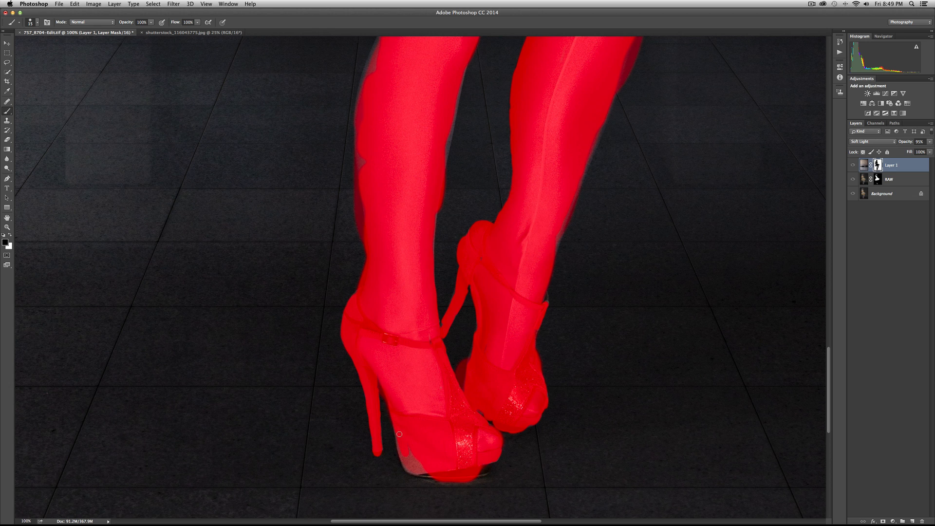
{"action": "mouse_move", "coordinate": [399, 442]}
{"action": "left_mouse_down"}
{"action": "mouse_move", "coordinate": [417, 472]}
{"action": "mouse_move", "coordinate": [419, 462]}
{"action": "left_mouse_up"}
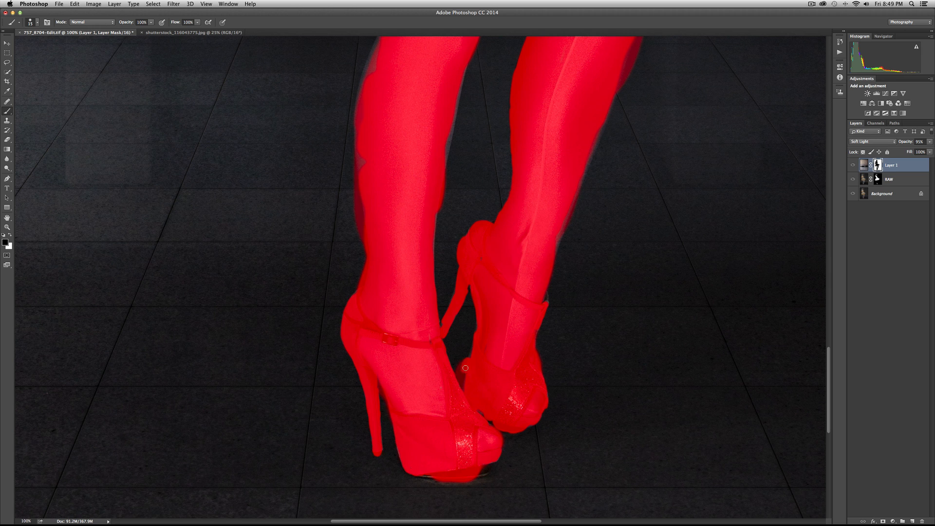
Clean up the mask in white in the gap between the two shoes, checking it with the red overlay on and off.
{"action": "key", "text": "backslash"}
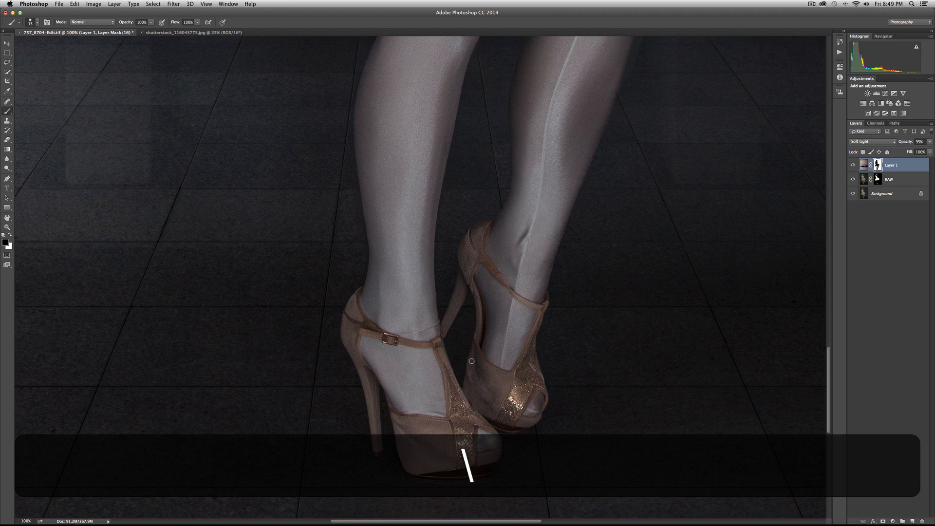
{"action": "key", "text": "backslash"}
{"action": "key", "text": "x"}
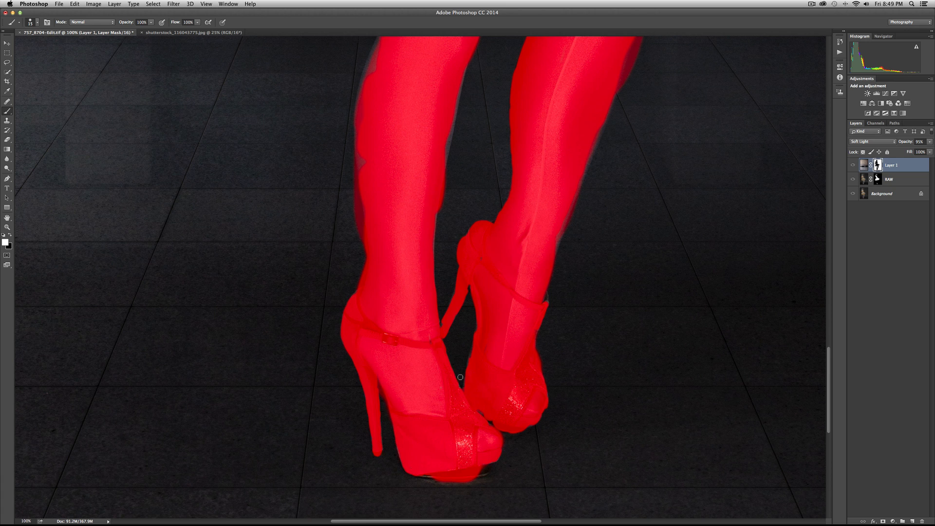
{"action": "key", "text": "x"}
{"action": "key", "text": "backslash"}
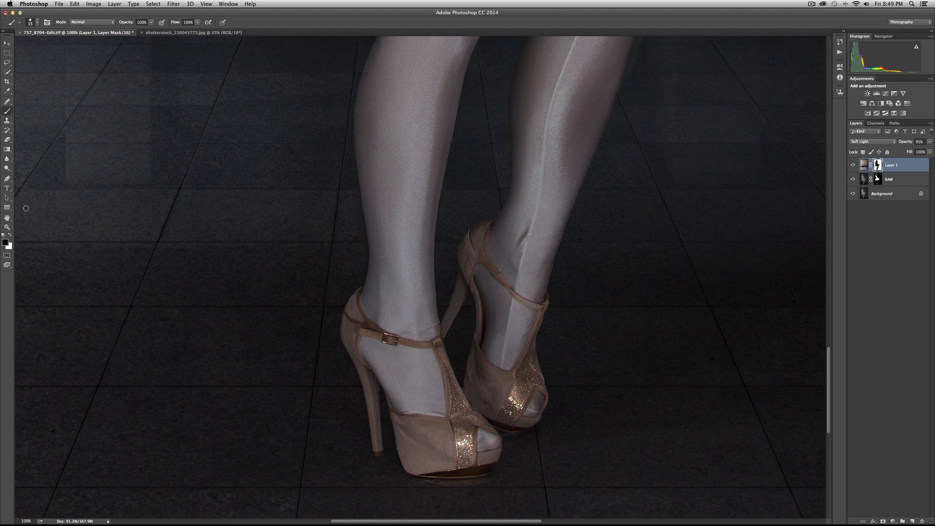
Fit the whole portrait in view and compare it with Layer 1 hidden and shown.
{"action": "double_click", "coordinate": [7, 217]}
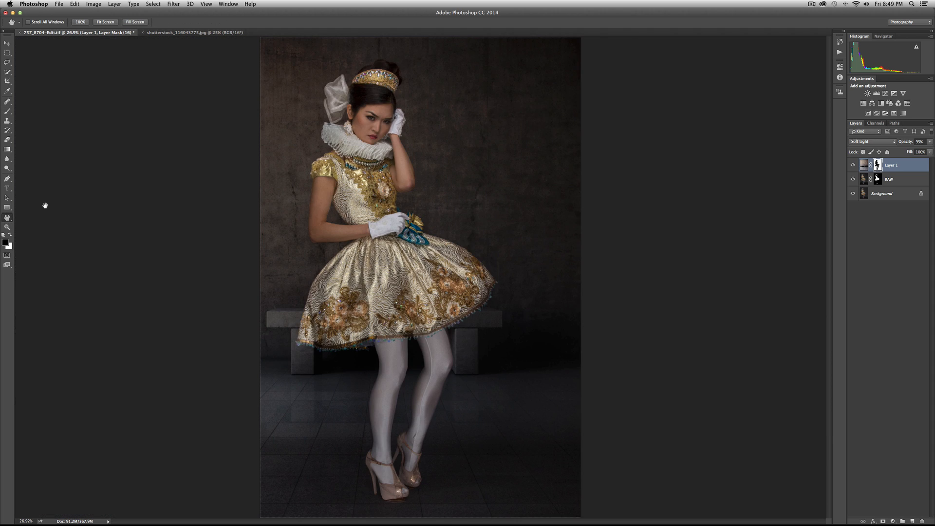
{"action": "left_click", "coordinate": [852, 165]}
{"action": "left_click", "coordinate": [852, 166]}
{"action": "left_click", "coordinate": [853, 165]}
{"action": "left_click", "coordinate": [852, 165]}
{"action": "left_click", "coordinate": [852, 165]}
{"action": "left_click", "coordinate": [853, 165]}
{"action": "left_click", "coordinate": [852, 166]}
{"action": "left_click", "coordinate": [852, 165]}
{"action": "left_click", "coordinate": [853, 165]}
{"action": "left_click", "coordinate": [852, 166]}
{"action": "left_click", "coordinate": [852, 165]}
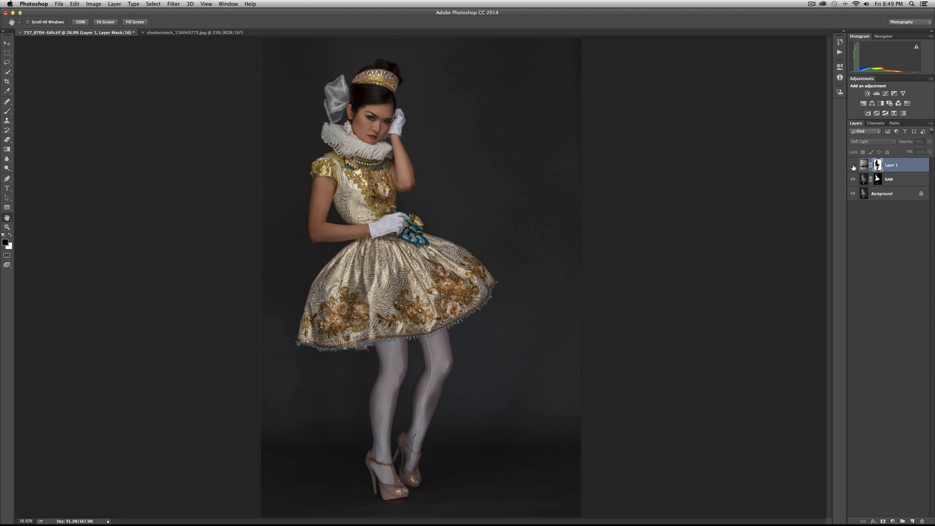
{"action": "left_click", "coordinate": [852, 165]}
{"action": "left_click", "coordinate": [852, 166]}
{"action": "left_click", "coordinate": [852, 166]}
{"action": "left_click", "coordinate": [852, 166]}
{"action": "left_click", "coordinate": [853, 165]}
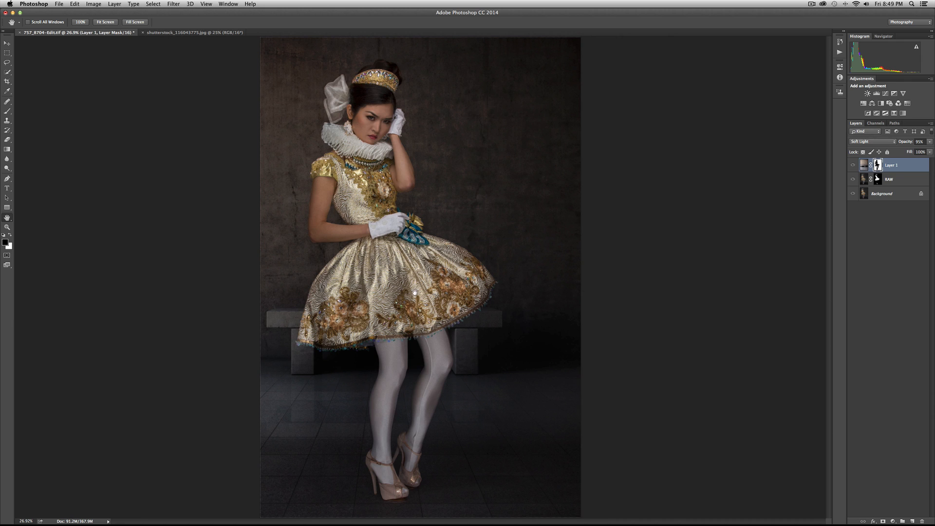
Using the red mask overlay and a brush enlarged to 60 px, paint black over the missed spots on the skirt flowers and sleeve.
{"action": "key", "text": "backslash"}
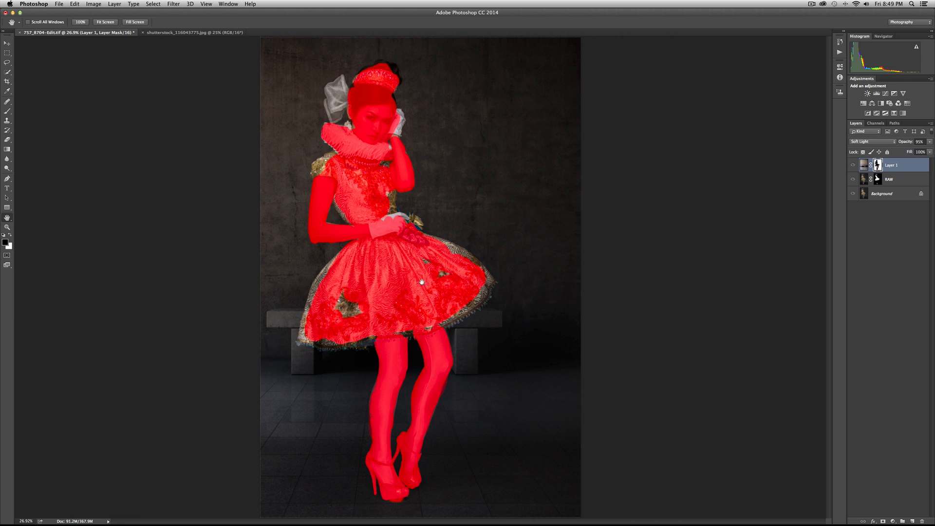
{"action": "key", "text": "b"}
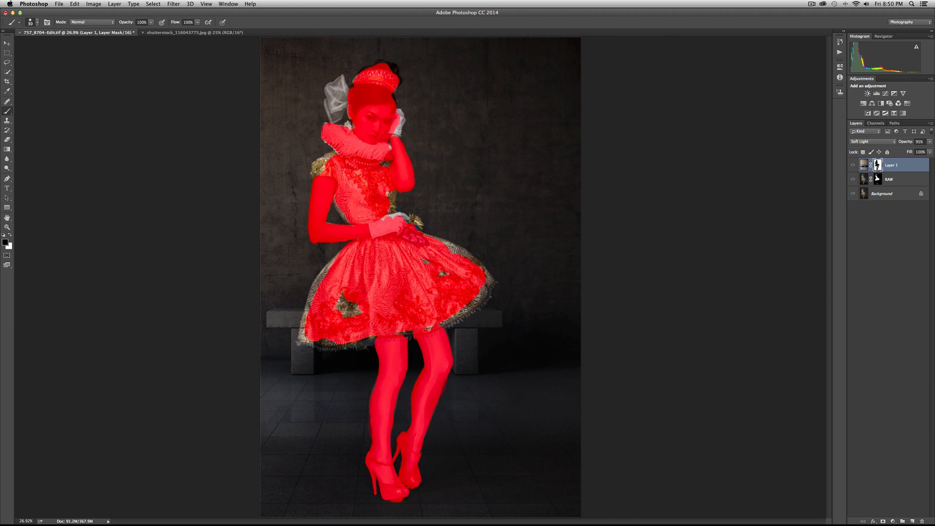
{"action": "mouse_move", "coordinate": [358, 303]}
{"action": "left_mouse_down"}
{"action": "mouse_move", "coordinate": [346, 317]}
{"action": "mouse_move", "coordinate": [347, 289]}
{"action": "mouse_move", "coordinate": [336, 306]}
{"action": "mouse_move", "coordinate": [334, 279]}
{"action": "left_mouse_up"}
{"action": "left_click_drag", "start_coordinate": [327, 170], "coordinate": [320, 168]}
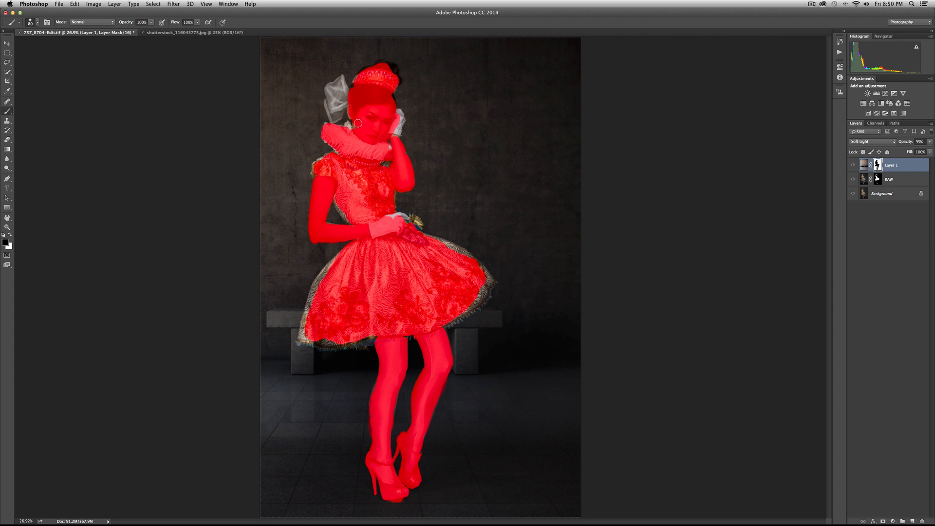
{"action": "key", "text": "backslash"}
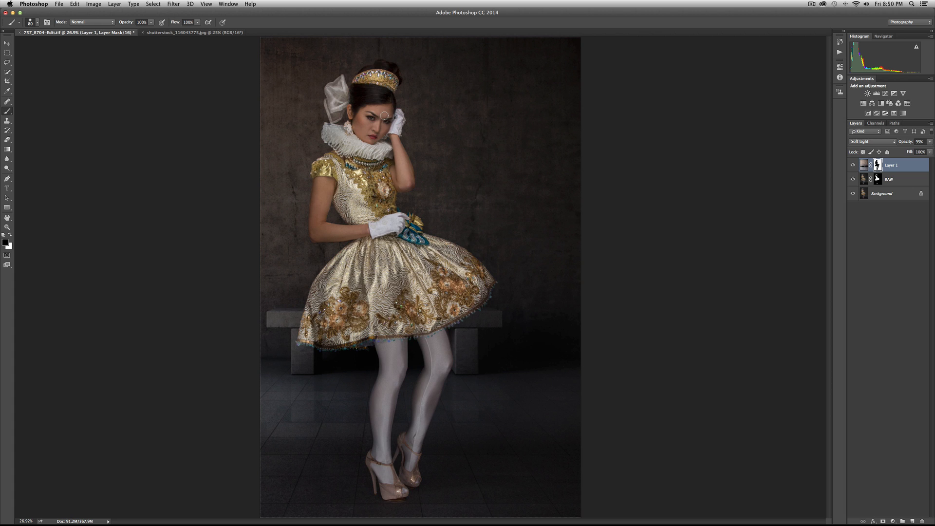
Toggle Layer 1's visibility repeatedly to check the concrete background blend around the fully masked model.
{"action": "left_click", "coordinate": [852, 165]}
{"action": "left_click", "coordinate": [853, 166]}
{"action": "left_click", "coordinate": [853, 165]}
{"action": "left_click", "coordinate": [853, 166]}
{"action": "left_click", "coordinate": [852, 165]}
{"action": "left_click", "coordinate": [852, 166]}
{"action": "left_click", "coordinate": [852, 166]}
{"action": "left_click", "coordinate": [852, 166]}
{"action": "left_click", "coordinate": [852, 166]}
{"action": "left_click", "coordinate": [852, 165]}
{"action": "left_click", "coordinate": [852, 165]}
{"action": "left_click", "coordinate": [852, 165]}
Zoom to 100% on the model's torso and examine the mask edges there with Layer 1 hidden and shown.
{"action": "double_click", "coordinate": [7, 227]}
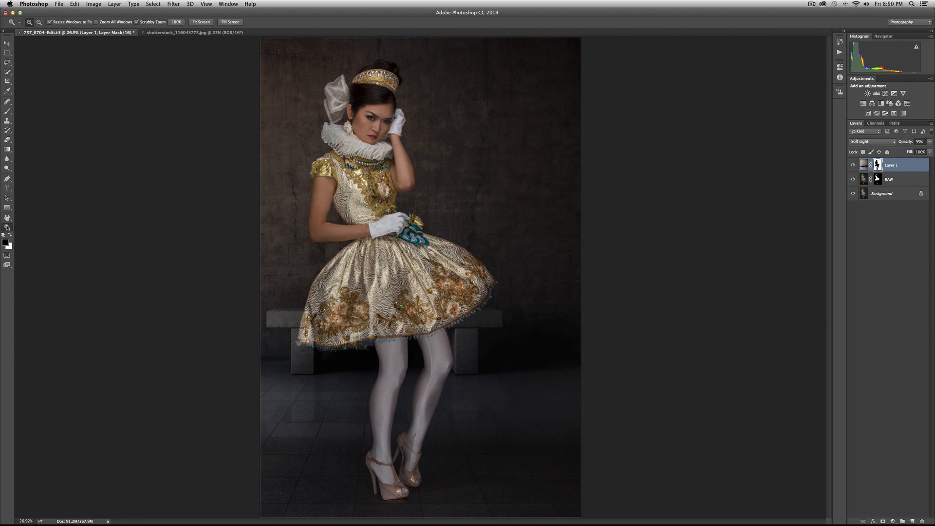
{"action": "scroll", "coordinate": [378, 201], "scroll_direction": "up", "scroll_amount": 10}
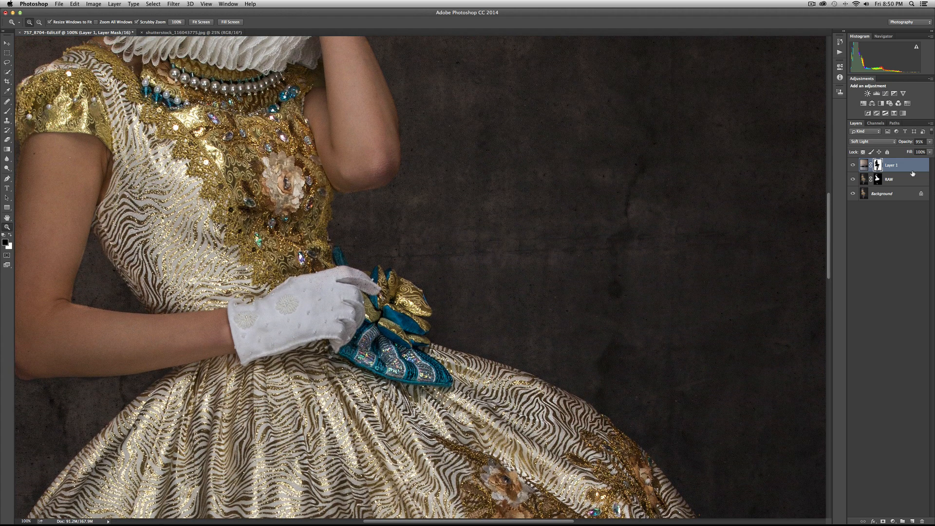
{"action": "left_click", "coordinate": [852, 165]}
{"action": "left_click", "coordinate": [853, 166]}
{"action": "left_click", "coordinate": [852, 165]}
{"action": "left_click", "coordinate": [852, 165]}
Reduce the brush to 25 px and refine Layer 1's mask along the edges of the bent arm, alternating between white and black.
{"action": "key", "text": "b"}
{"action": "key", "text": "bracketleft"}
{"action": "key", "text": "bracketleft"}
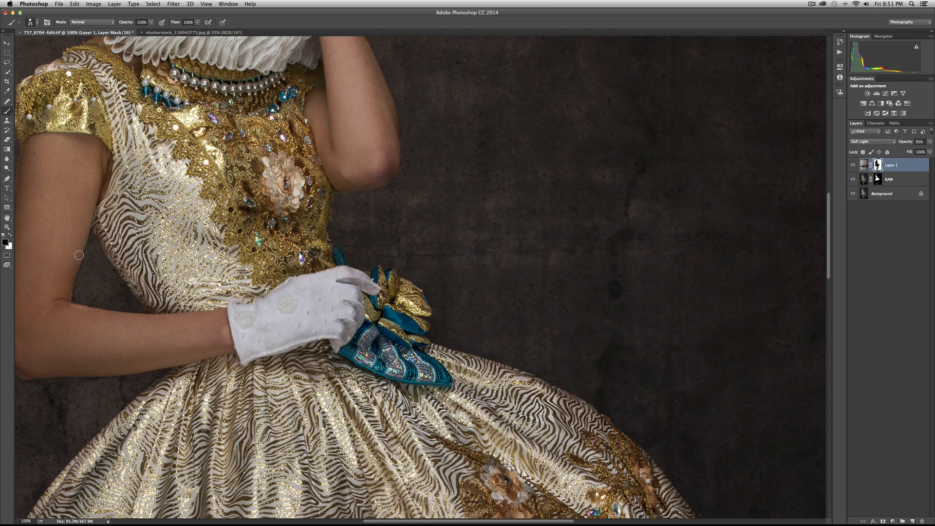
{"action": "key", "text": "x"}
{"action": "scroll", "coordinate": [102, 241], "scroll_direction": "left", "scroll_amount": 1}
{"action": "scroll", "coordinate": [102, 240], "scroll_direction": "left", "scroll_amount": 8}
{"action": "key", "text": "x"}
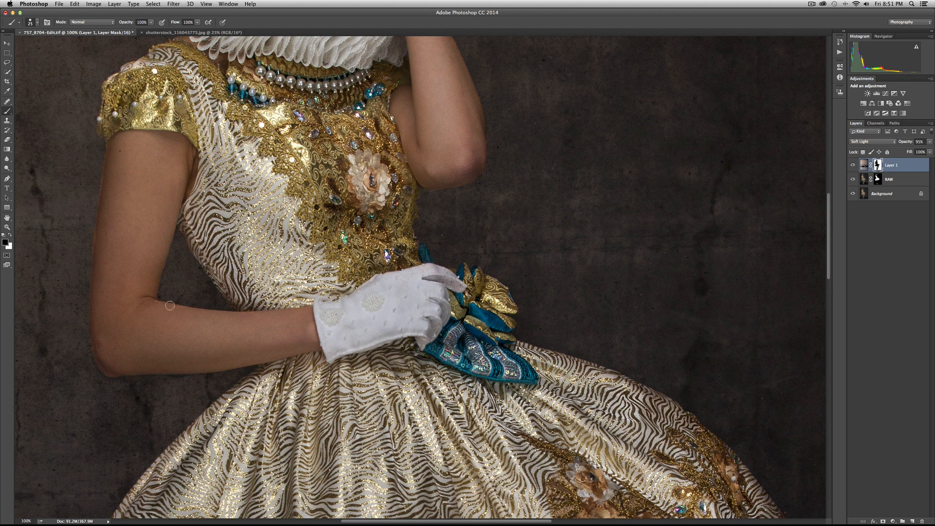
{"action": "key", "text": "x"}
{"action": "key", "text": "x"}
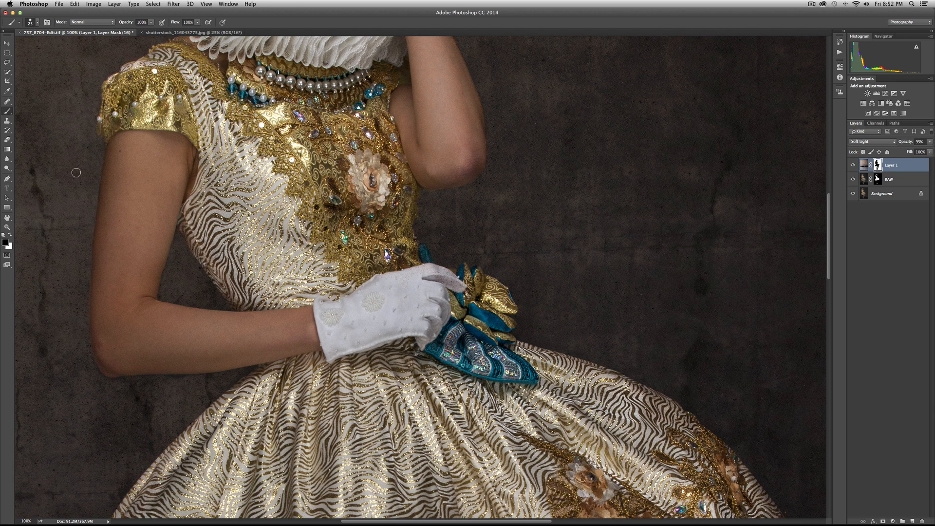
Fit the whole image in view and toggle Layer 1 off and on to check the refined arm edges against the background.
{"action": "double_click", "coordinate": [7, 218]}
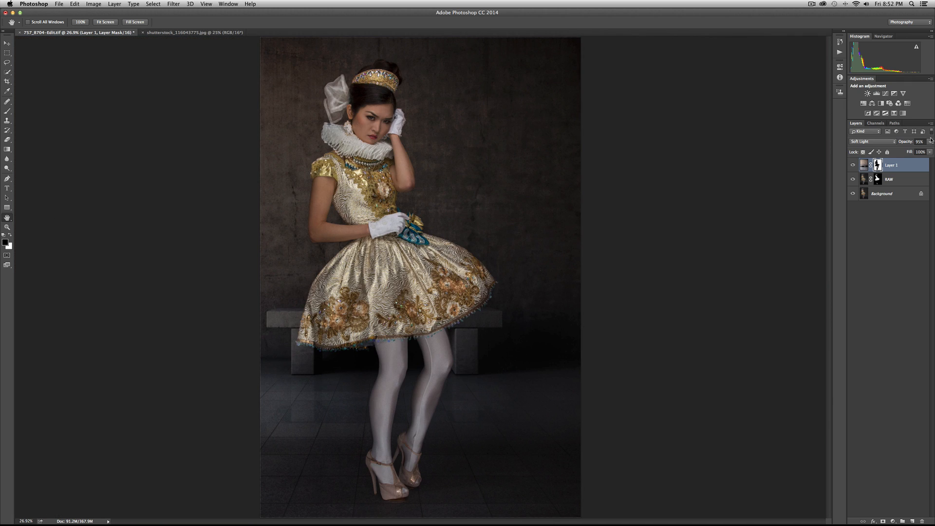
{"action": "left_click", "coordinate": [853, 166]}
{"action": "left_click", "coordinate": [853, 165]}
{"action": "left_click", "coordinate": [853, 166]}
{"action": "left_click", "coordinate": [853, 166]}
{"action": "left_click", "coordinate": [853, 166]}
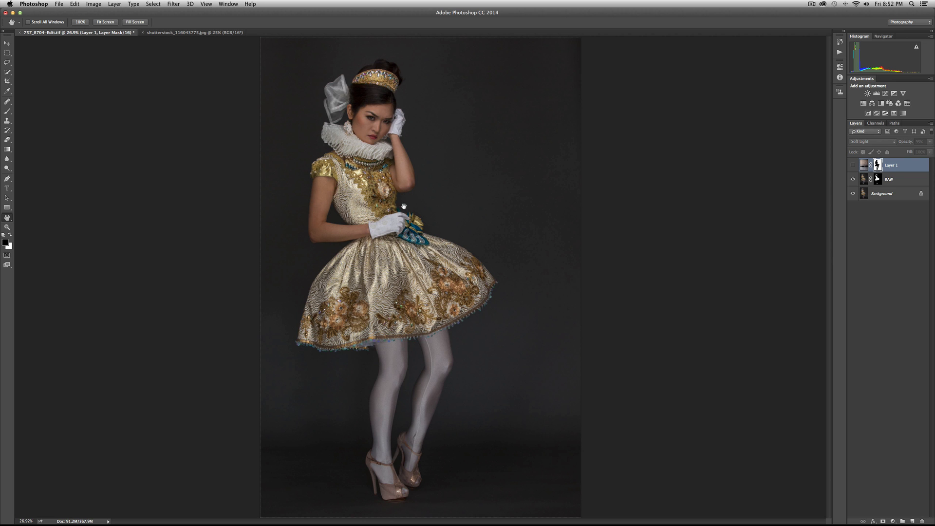
{"action": "left_click", "coordinate": [852, 165]}
{"action": "left_click", "coordinate": [853, 165]}
{"action": "left_click", "coordinate": [853, 166]}
{"action": "left_click", "coordinate": [853, 166]}
{"action": "left_click", "coordinate": [853, 165]}
{"action": "left_click", "coordinate": [853, 165]}
{"action": "left_click", "coordinate": [853, 166]}
{"action": "left_click", "coordinate": [852, 165]}
{"action": "left_click", "coordinate": [853, 165]}
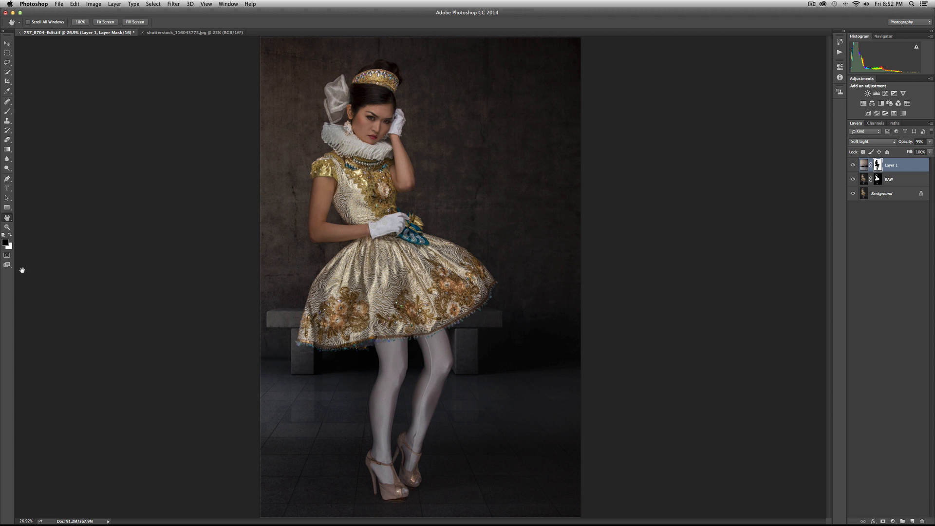
Set the brush to 36% opacity, enlarge it, and paint white on Layer 1's mask along the upper arm above the bent elbow.
{"action": "double_click", "coordinate": [7, 227]}
{"action": "scroll", "coordinate": [251, 224], "scroll_direction": "left", "scroll_amount": 10}
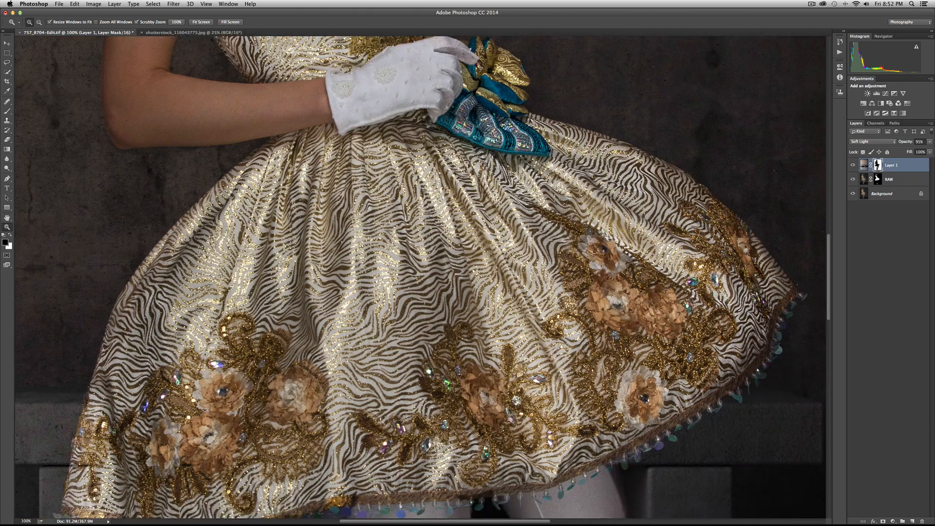
{"action": "scroll", "coordinate": [251, 223], "scroll_direction": "up", "scroll_amount": 10}
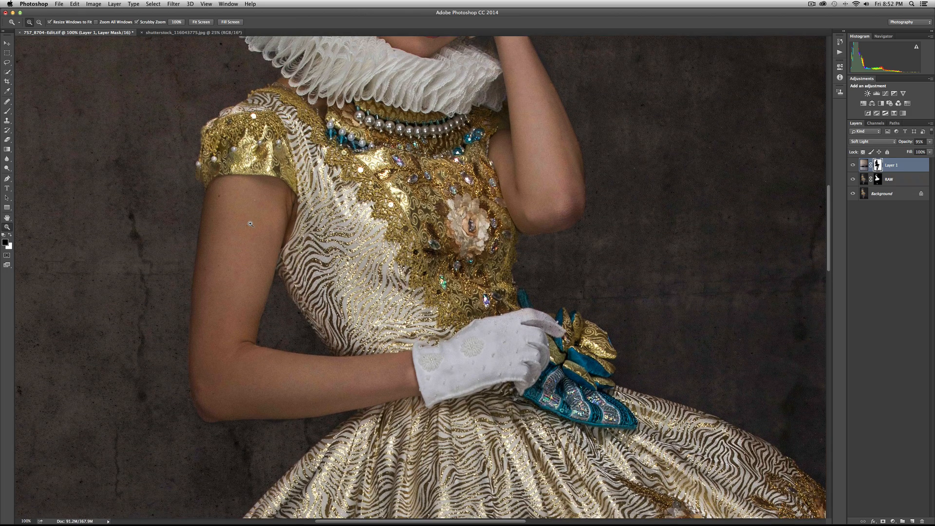
{"action": "key", "text": "b"}
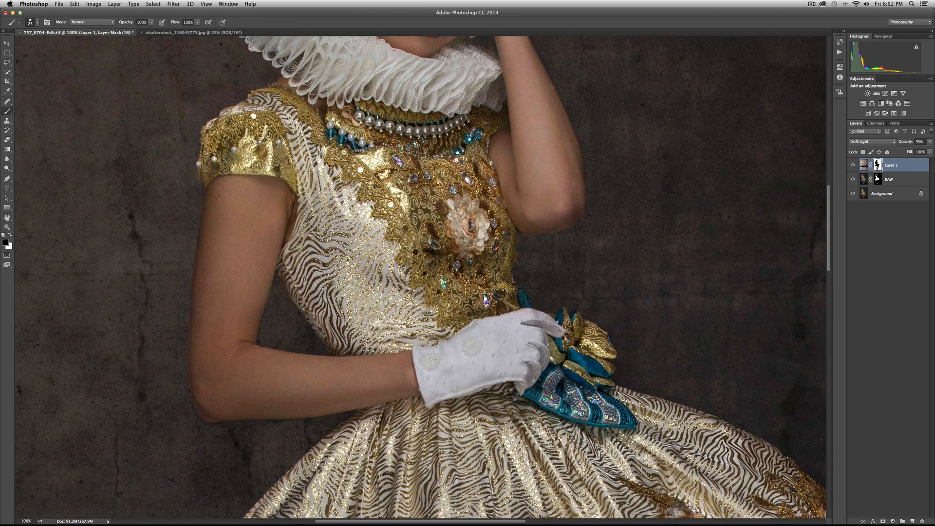
{"action": "left_click_drag", "start_coordinate": [129, 25], "coordinate": [107, 24]}
{"action": "key", "text": "x"}
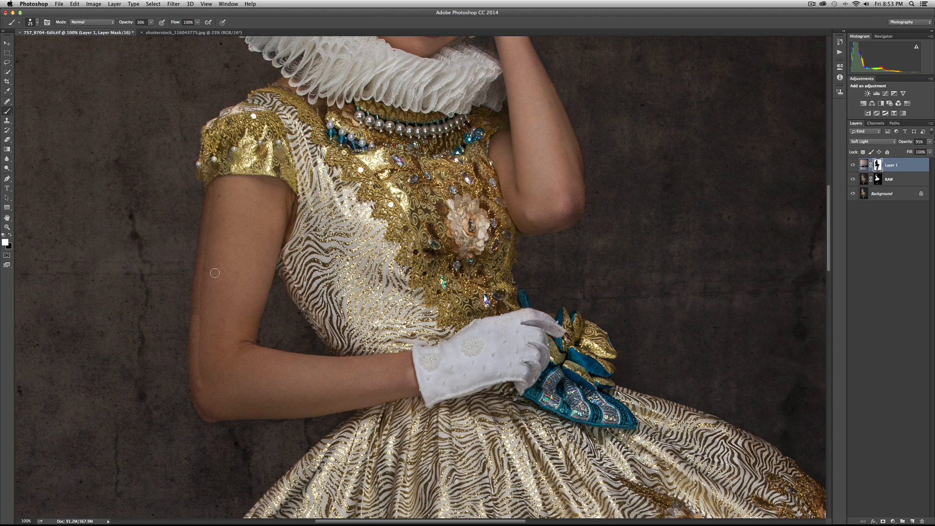
{"action": "key", "text": "bracketright"}
{"action": "key", "text": "bracketright"}
{"action": "key", "text": "bracketright"}
{"action": "key", "text": "bracketright"}
{"action": "key", "text": "bracketright"}
{"action": "mouse_move", "coordinate": [206, 335]}
{"action": "left_mouse_down"}
{"action": "mouse_move", "coordinate": [213, 405]}
{"action": "mouse_move", "coordinate": [201, 371]}
{"action": "mouse_move", "coordinate": [233, 190]}
{"action": "mouse_move", "coordinate": [224, 221]}
{"action": "mouse_move", "coordinate": [238, 242]}
{"action": "left_mouse_up"}
With a larger black brush at 36% opacity, paint the upper arm and elbow on Layer 1's mask to soften the texture there.
{"action": "key", "text": "x"}
{"action": "key", "text": "bracketright"}
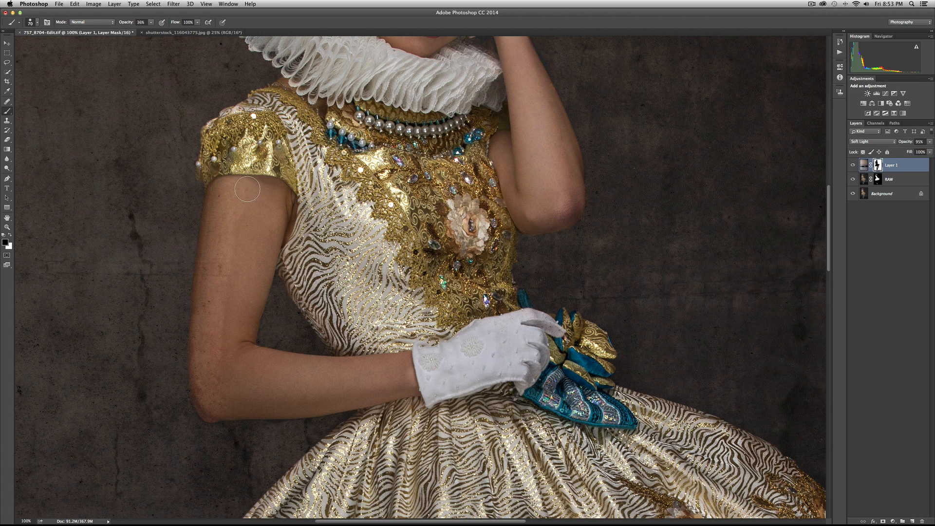
{"action": "key", "text": "bracketright"}
{"action": "key", "text": "bracketright"}
{"action": "key", "text": "bracketright"}
{"action": "mouse_move", "coordinate": [233, 267]}
{"action": "left_mouse_down"}
{"action": "mouse_move", "coordinate": [222, 297]}
{"action": "mouse_move", "coordinate": [222, 394]}
{"action": "mouse_move", "coordinate": [216, 373]}
{"action": "mouse_move", "coordinate": [238, 207]}
{"action": "mouse_move", "coordinate": [254, 201]}
{"action": "mouse_move", "coordinate": [236, 288]}
{"action": "left_mouse_up"}
{"action": "key", "text": "bracketleft"}
{"action": "key", "text": "bracketleft"}
{"action": "key", "text": "bracketleft"}
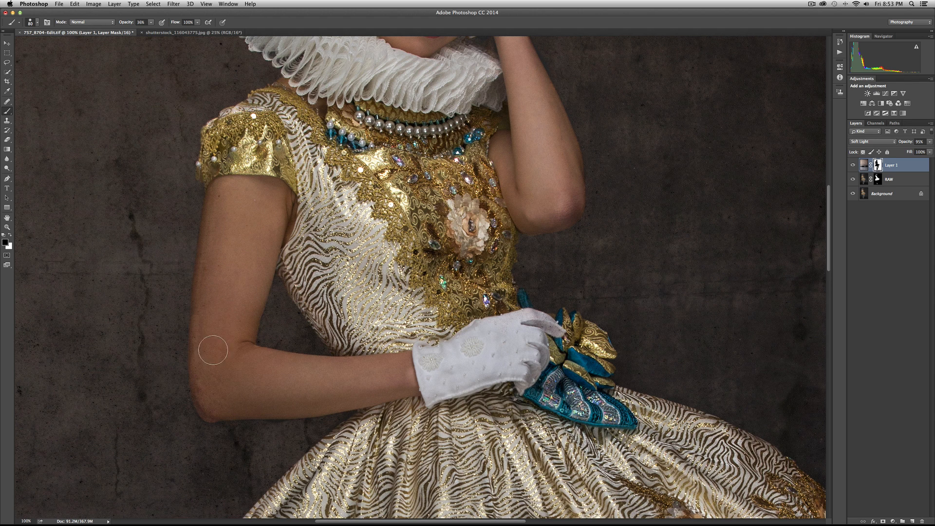
{"action": "mouse_move", "coordinate": [211, 338]}
{"action": "left_mouse_down"}
{"action": "mouse_move", "coordinate": [209, 318]}
{"action": "mouse_move", "coordinate": [213, 406]}
{"action": "left_mouse_up"}
View the whole image and toggle Layer 1's visibility repeatedly to compare the portrait with and without the concrete background.
{"action": "double_click", "coordinate": [7, 217]}
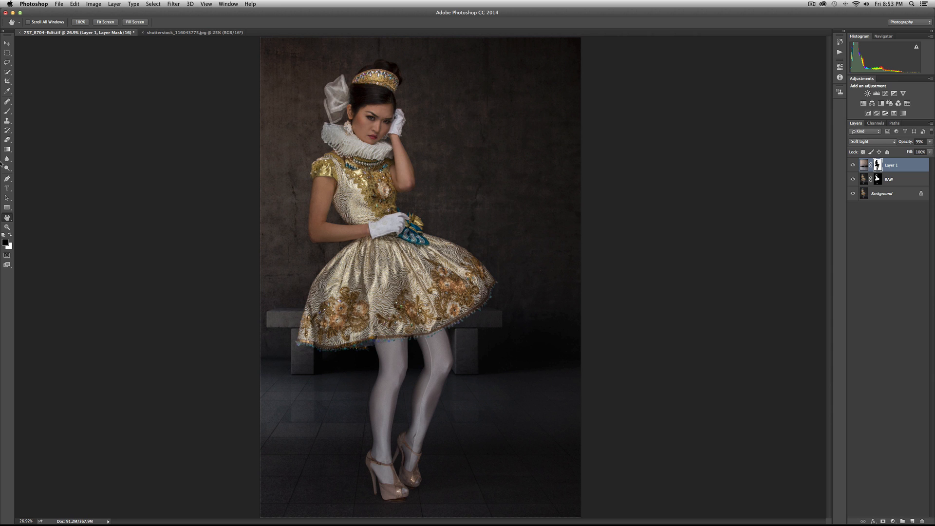
{"action": "left_click", "coordinate": [852, 166]}
{"action": "left_click", "coordinate": [853, 166]}
{"action": "left_click", "coordinate": [853, 165]}
{"action": "left_click", "coordinate": [852, 166]}
{"action": "left_click", "coordinate": [853, 165]}
{"action": "left_click", "coordinate": [853, 166]}
{"action": "left_click", "coordinate": [853, 166]}
{"action": "left_click", "coordinate": [853, 166]}
{"action": "left_click", "coordinate": [852, 165]}
{"action": "left_click", "coordinate": [853, 166]}
{"action": "left_click", "coordinate": [853, 165]}
{"action": "left_click", "coordinate": [853, 166]}
{"action": "left_click", "coordinate": [853, 166]}
{"action": "left_click", "coordinate": [853, 166]}
{"action": "left_click", "coordinate": [853, 165]}
{"action": "left_click", "coordinate": [853, 165]}
{"action": "left_click", "coordinate": [853, 166]}
{"action": "left_click", "coordinate": [853, 165]}
{"action": "left_click", "coordinate": [853, 165]}
{"action": "left_click", "coordinate": [853, 166]}
{"action": "left_click", "coordinate": [853, 165]}
{"action": "left_click", "coordinate": [852, 166]}
{"action": "left_click", "coordinate": [853, 166]}
{"action": "left_click", "coordinate": [853, 165]}
{"action": "left_click", "coordinate": [852, 166]}
{"action": "left_click", "coordinate": [853, 165]}
{"action": "left_click", "coordinate": [853, 166]}
{"action": "left_click", "coordinate": [853, 165]}
{"action": "left_click", "coordinate": [853, 165]}
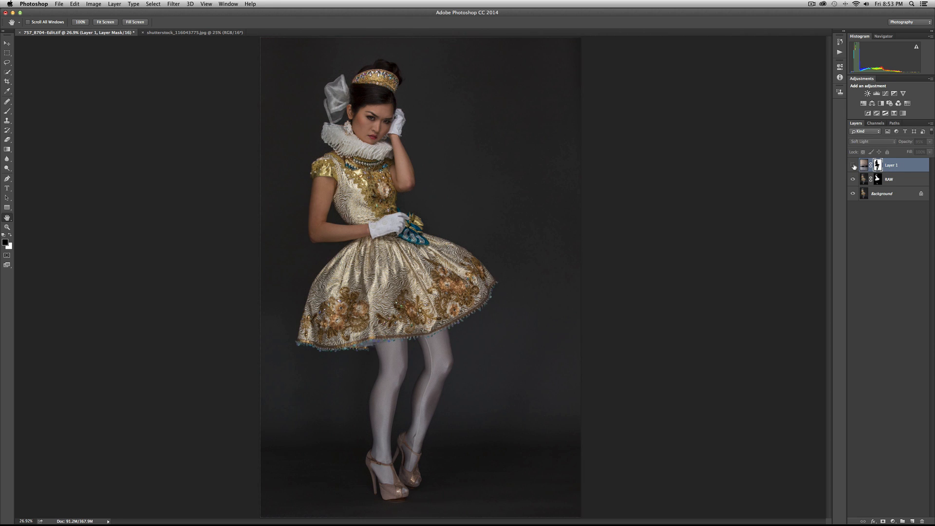
{"action": "left_click", "coordinate": [853, 166]}
{"action": "left_click", "coordinate": [853, 166]}
Show Layer 1 at 100% around the skirt hem and set the mask brush to 25 px at 83% opacity.
{"action": "double_click", "coordinate": [6, 227]}
{"action": "scroll", "coordinate": [538, 352], "scroll_direction": "down", "scroll_amount": 2}
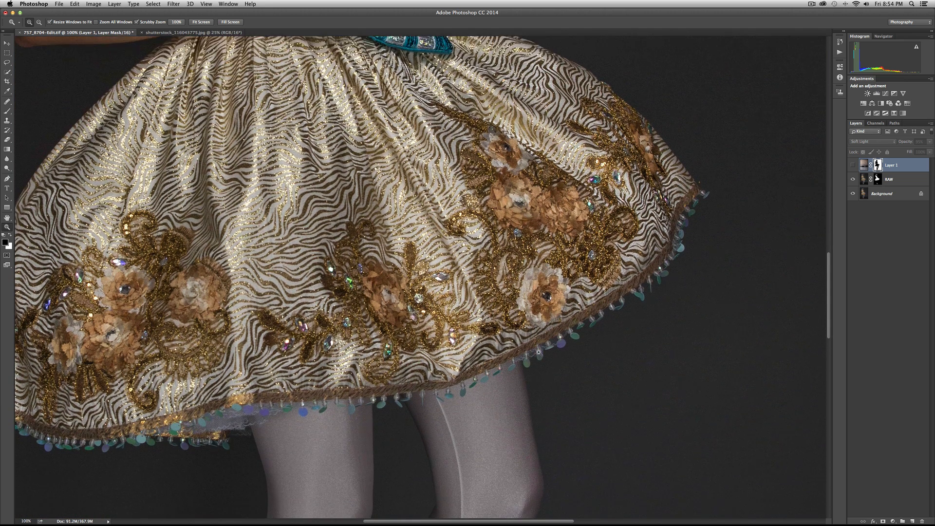
{"action": "scroll", "coordinate": [538, 352], "scroll_direction": "down", "scroll_amount": 3}
{"action": "left_click", "coordinate": [852, 166]}
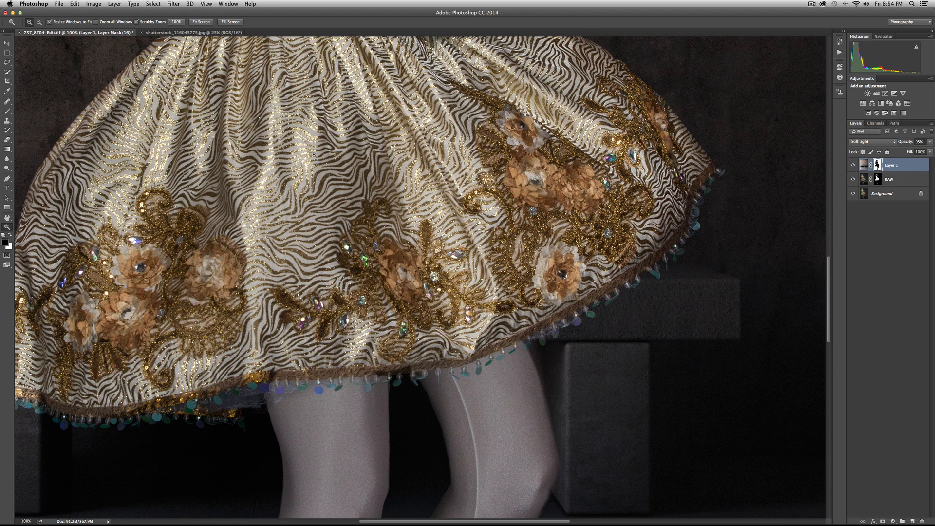
{"action": "key", "text": "b"}
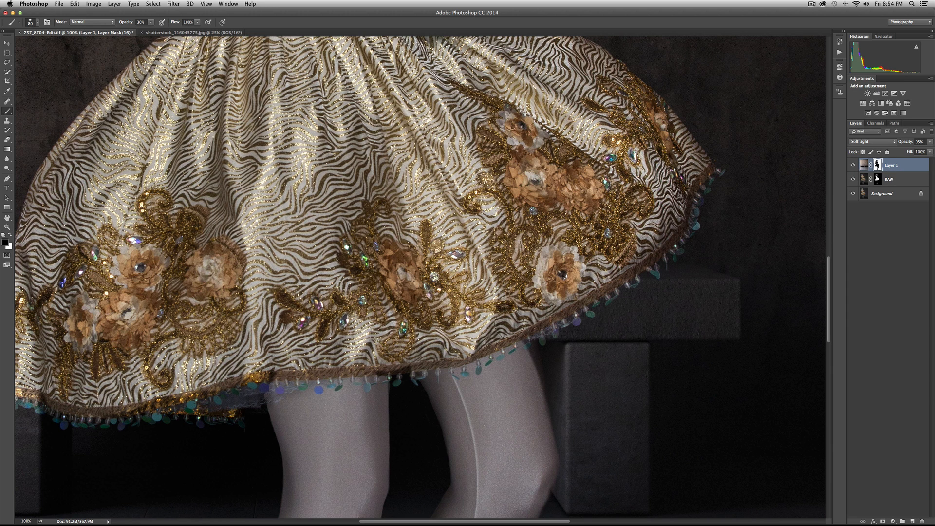
{"action": "key", "text": "bracketleft"}
{"action": "key", "text": "bracketleft"}
{"action": "left_click", "coordinate": [140, 22]}
{"action": "left_click_drag", "start_coordinate": [145, 20], "coordinate": [145, 20]}
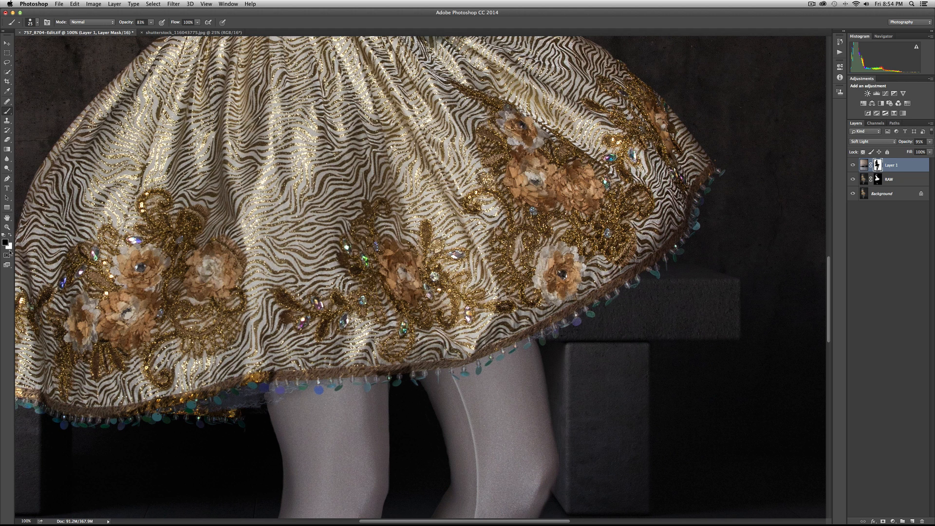
Return to the full image and switch Layer 1 off and on to check the skirt hem against the bench.
{"action": "double_click", "coordinate": [7, 218]}
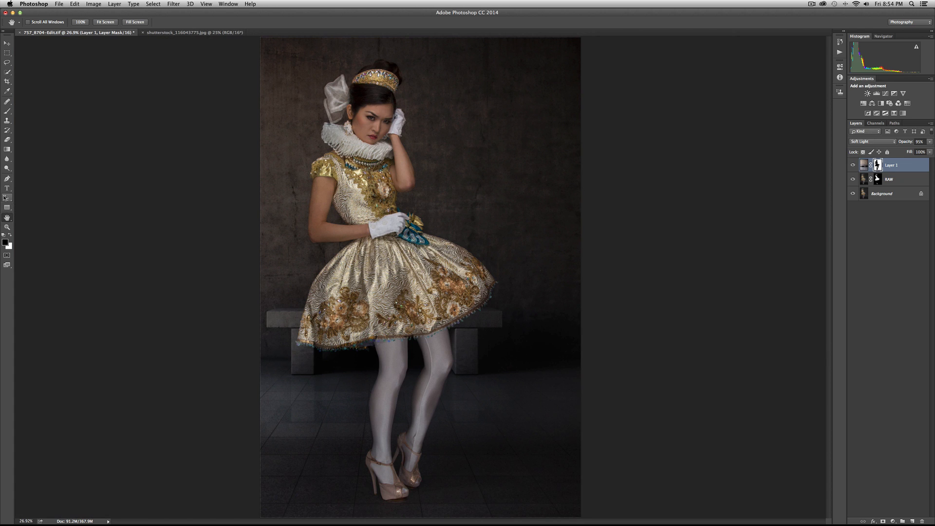
{"action": "left_click", "coordinate": [853, 166]}
{"action": "left_click", "coordinate": [853, 166]}
{"action": "left_click", "coordinate": [852, 165]}
{"action": "left_click", "coordinate": [853, 165]}
{"action": "left_click", "coordinate": [853, 166]}
{"action": "left_click", "coordinate": [853, 165]}
{"action": "left_click", "coordinate": [853, 165]}
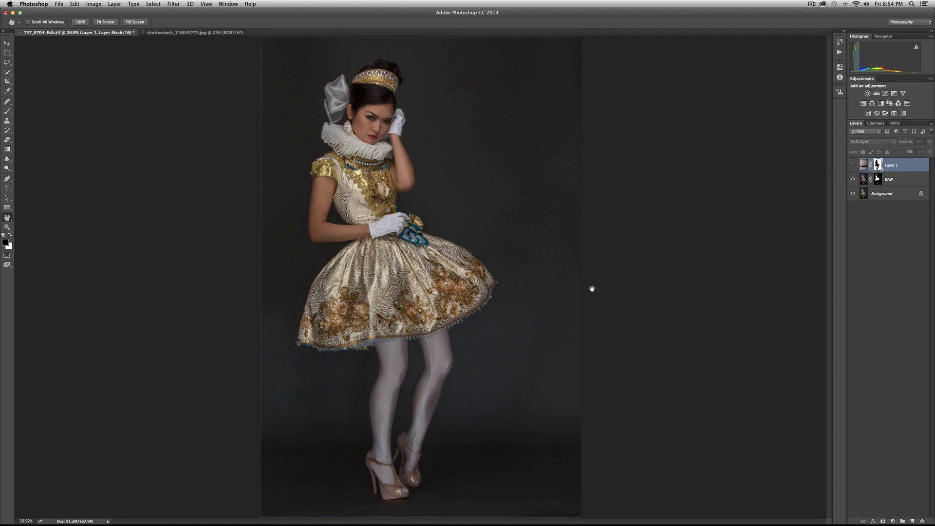
{"action": "left_click", "coordinate": [853, 165]}
Examine the mask edge at 100% along the skirt side and beaded hem in front of the bench.
{"action": "double_click", "coordinate": [7, 227]}
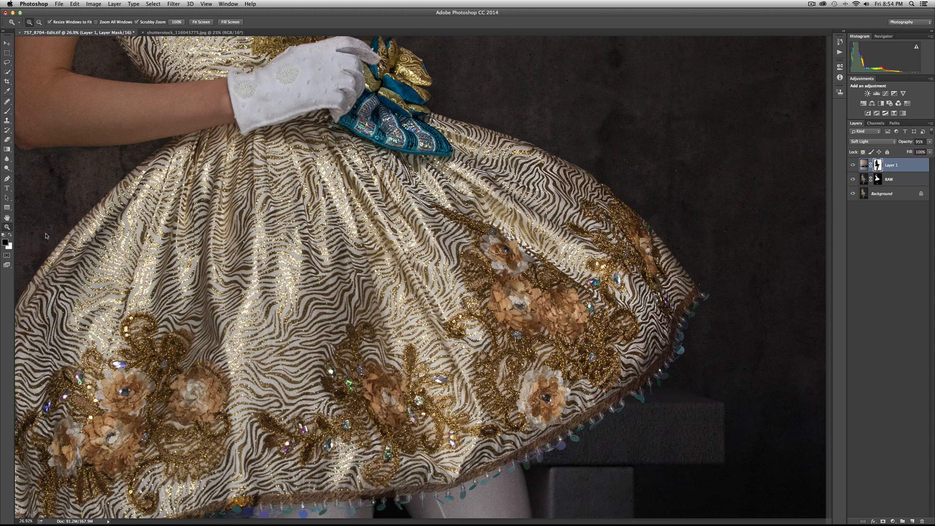
{"action": "left_click_drag", "start_coordinate": [193, 356], "coordinate": [359, 349]}
{"action": "scroll", "coordinate": [359, 349], "scroll_direction": "left", "scroll_amount": 5}
{"action": "scroll", "coordinate": [444, 348], "scroll_direction": "down", "scroll_amount": 5}
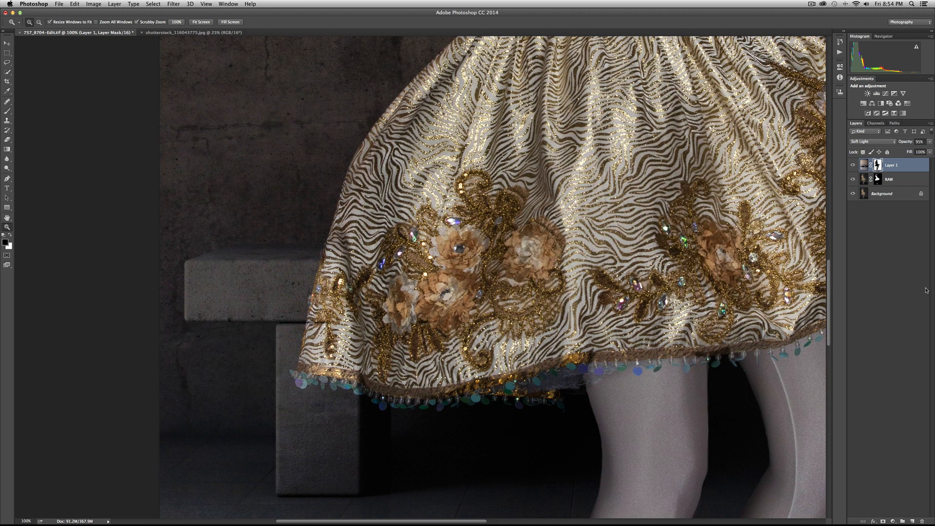
{"action": "key", "text": "b"}
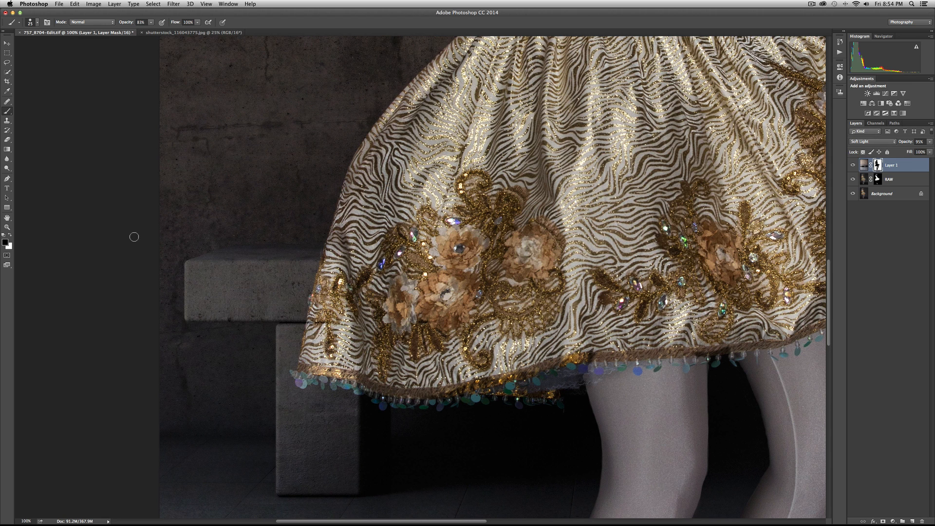
Fit the image in view and toggle Layer 1's visibility to compare the overall blend around the skirt.
{"action": "double_click", "coordinate": [7, 217]}
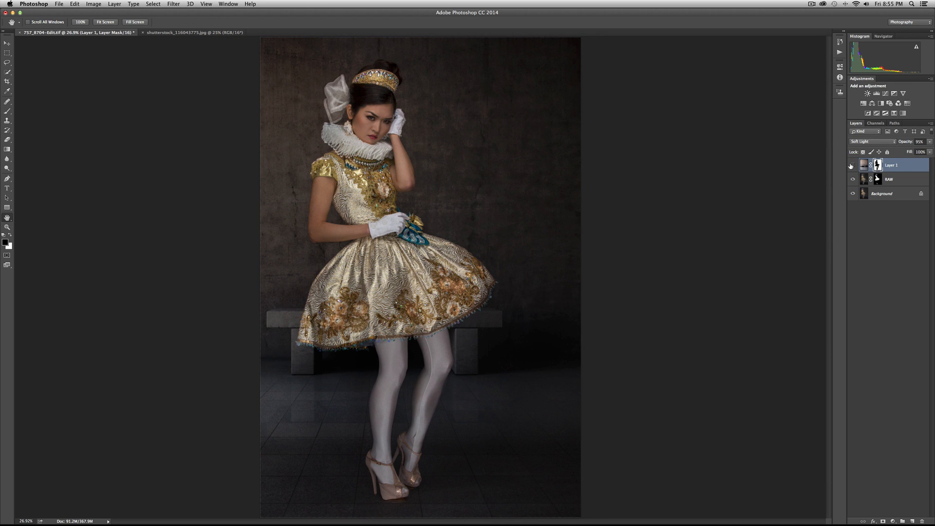
{"action": "left_click", "coordinate": [852, 165]}
{"action": "left_click", "coordinate": [852, 165]}
{"action": "left_click", "coordinate": [852, 165]}
{"action": "left_click", "coordinate": [852, 166]}
{"action": "left_click", "coordinate": [852, 166]}
{"action": "left_click", "coordinate": [852, 165]}
{"action": "left_click", "coordinate": [851, 165]}
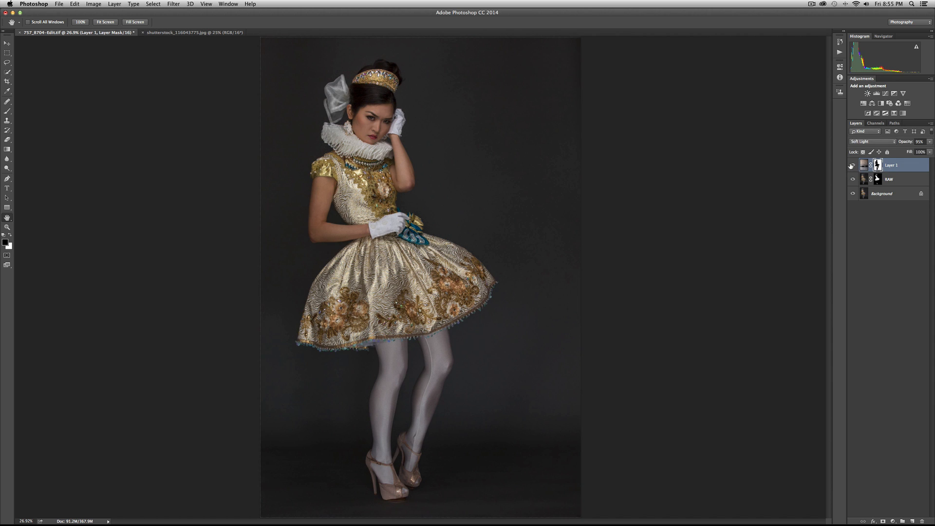
{"action": "left_click", "coordinate": [852, 165]}
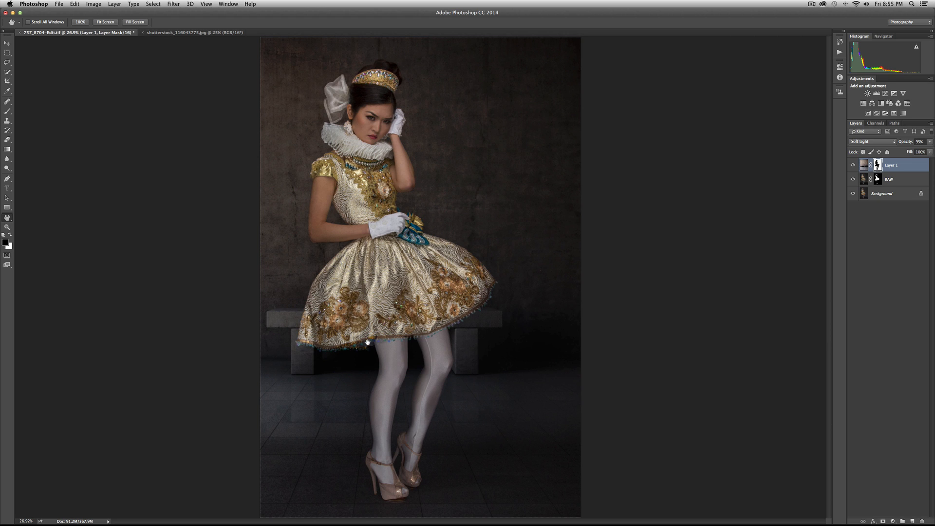
At 100% zoom, paint black at 83% opacity on Layer 1's mask along the beaded hem overlapping the bench leg.
{"action": "double_click", "coordinate": [7, 227]}
{"action": "scroll", "coordinate": [222, 346], "scroll_direction": "down", "scroll_amount": 3}
{"action": "scroll", "coordinate": [222, 346], "scroll_direction": "down", "scroll_amount": 1}
{"action": "scroll", "coordinate": [223, 347], "scroll_direction": "left", "scroll_amount": 3}
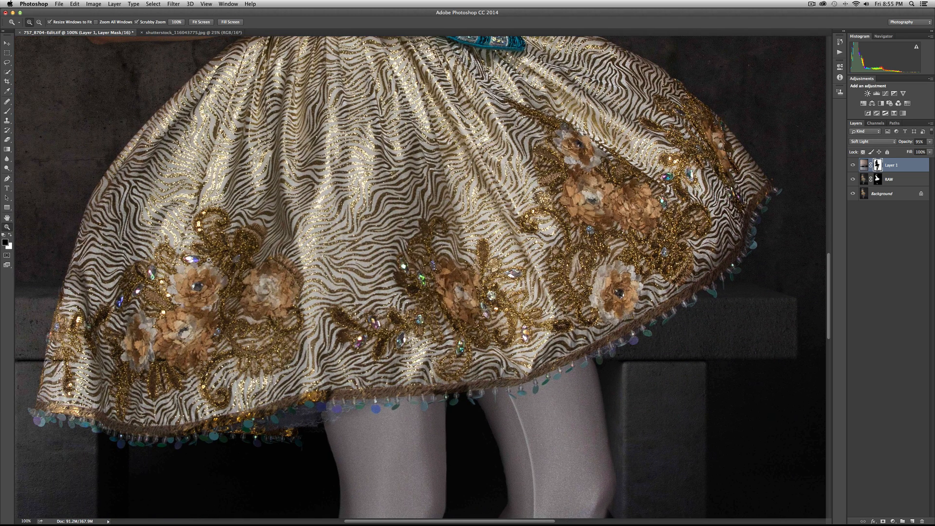
{"action": "scroll", "coordinate": [256, 311], "scroll_direction": "down", "scroll_amount": 15}
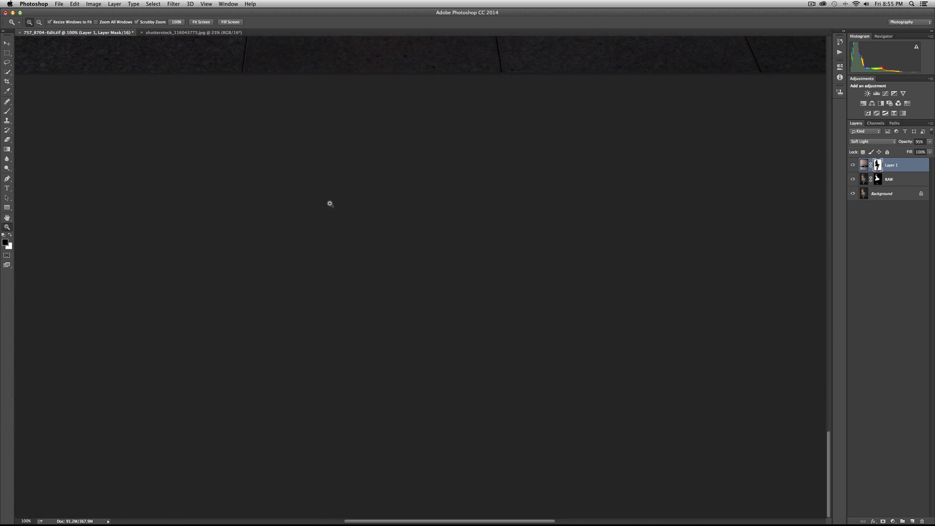
{"action": "scroll", "coordinate": [321, 198], "scroll_direction": "up", "scroll_amount": 10}
{"action": "scroll", "coordinate": [323, 196], "scroll_direction": "up", "scroll_amount": 8}
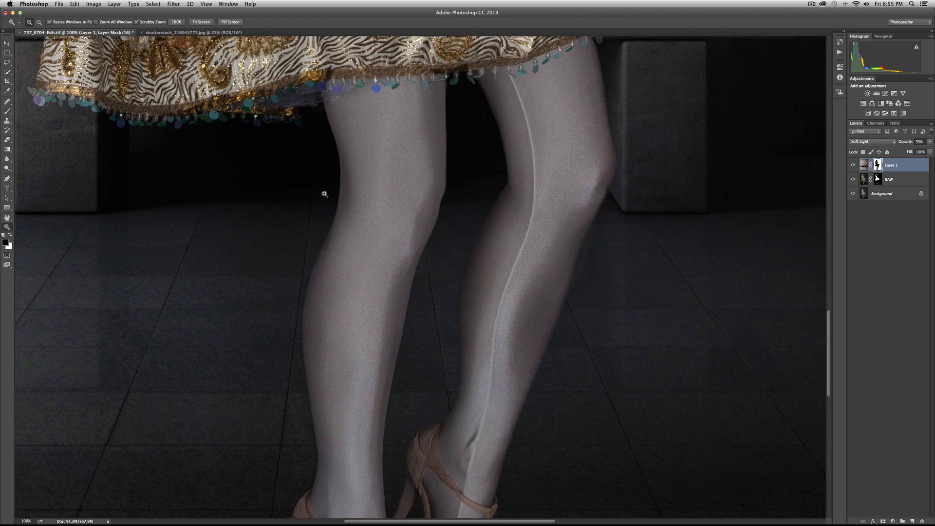
{"action": "scroll", "coordinate": [271, 199], "scroll_direction": "up", "scroll_amount": 6}
{"action": "key", "text": "b"}
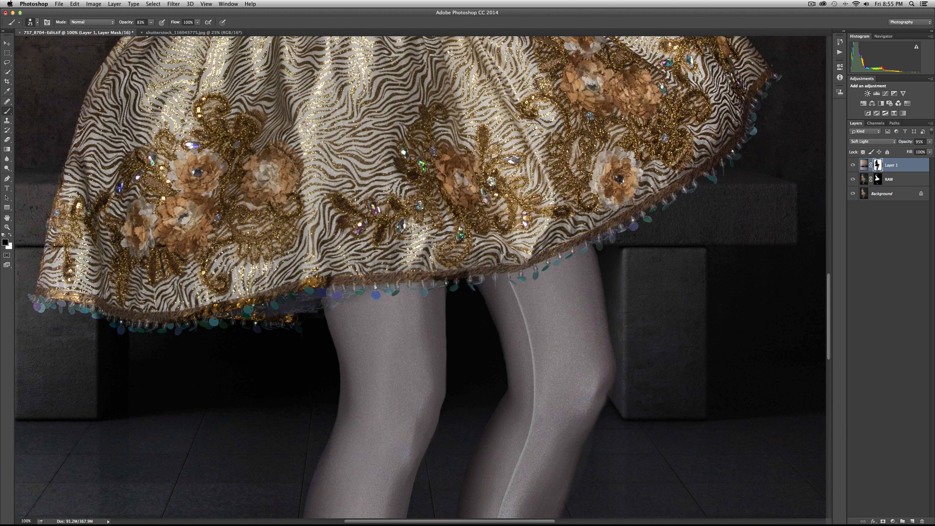
{"action": "mouse_move", "coordinate": [181, 317]}
{"action": "left_mouse_down"}
{"action": "mouse_move", "coordinate": [268, 296]}
{"action": "mouse_move", "coordinate": [144, 317]}
{"action": "mouse_move", "coordinate": [105, 309]}
{"action": "mouse_move", "coordinate": [115, 310]}
{"action": "left_mouse_up"}
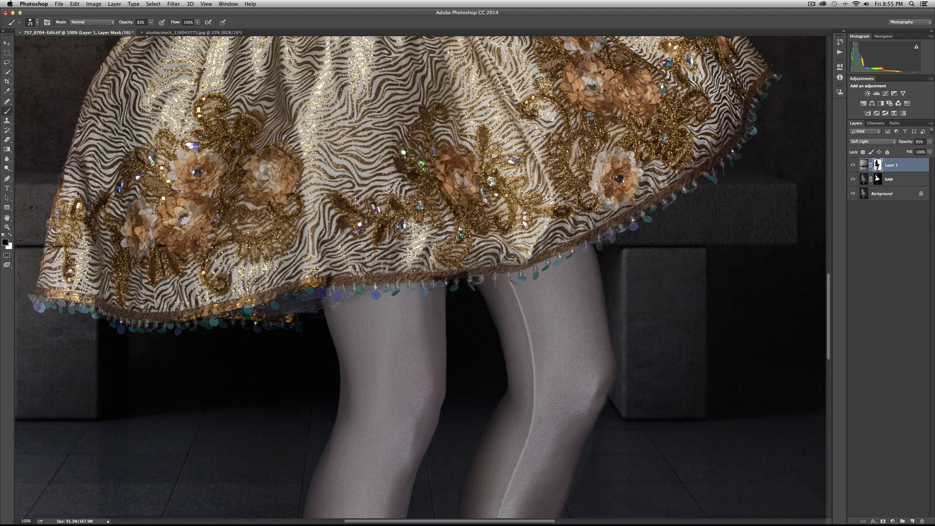
Undo the last dab on the petticoat below the hem and lower the brush opacity to 45%.
{"action": "left_click", "coordinate": [291, 305]}
{"action": "key", "text": "super+z"}
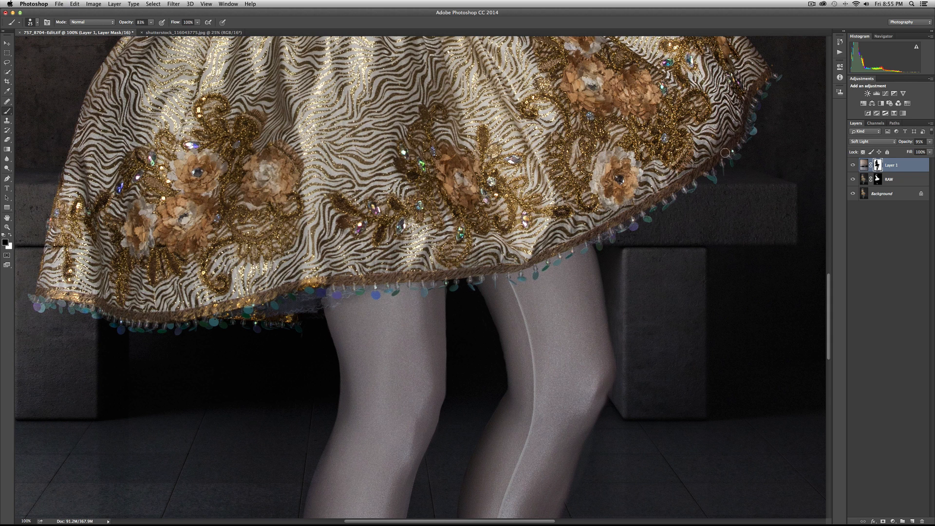
{"action": "left_click_drag", "start_coordinate": [125, 23], "coordinate": [112, 23]}
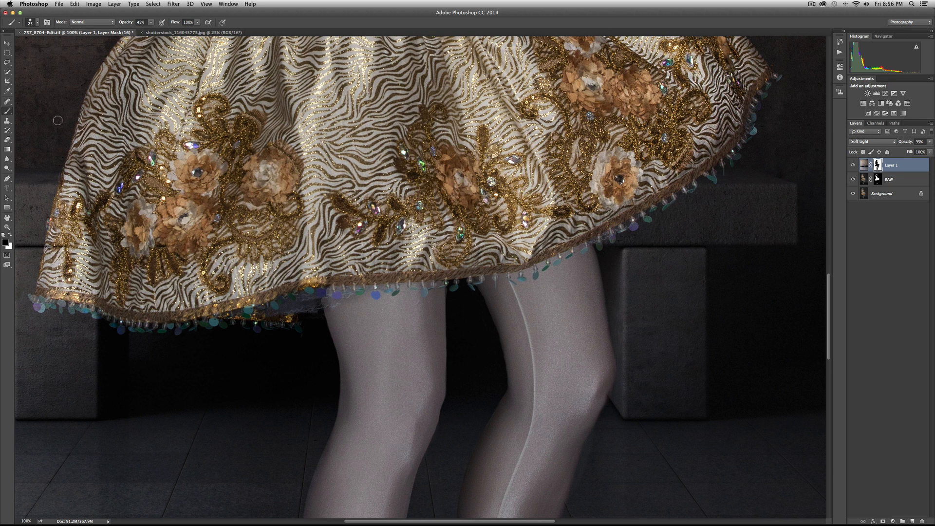
Fit the image in view and toggle Layer 1 repeatedly to check the retouched hem and petticoat.
{"action": "double_click", "coordinate": [7, 217]}
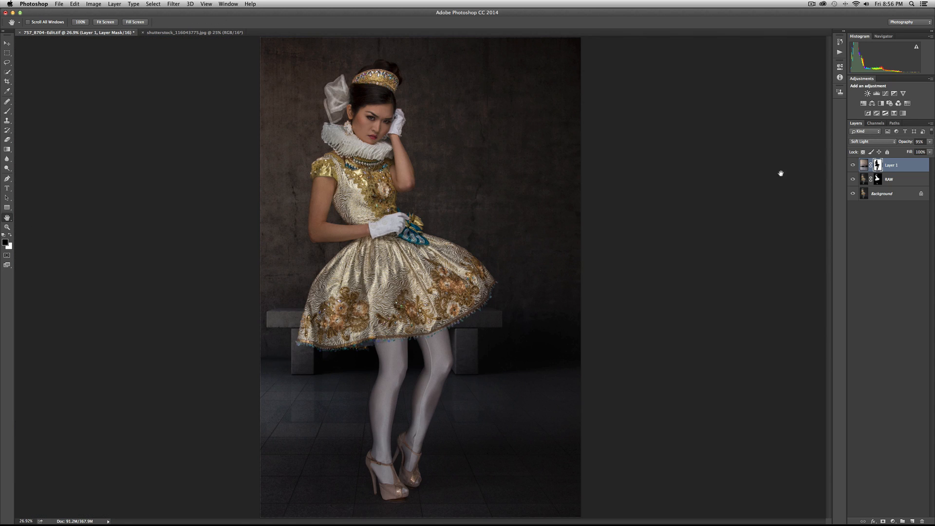
{"action": "left_click", "coordinate": [852, 165]}
{"action": "left_click", "coordinate": [852, 165]}
{"action": "left_click", "coordinate": [852, 165]}
{"action": "left_click", "coordinate": [852, 165]}
{"action": "left_click", "coordinate": [853, 165]}
{"action": "left_click", "coordinate": [853, 165]}
{"action": "left_click", "coordinate": [852, 165]}
{"action": "left_click", "coordinate": [852, 165]}
{"action": "left_click", "coordinate": [852, 165]}
{"action": "left_click", "coordinate": [853, 165]}
Using the red mask overlay and the brush at 100% opacity, paint black over the missed edge of the glove at the waist.
{"action": "key", "text": "b"}
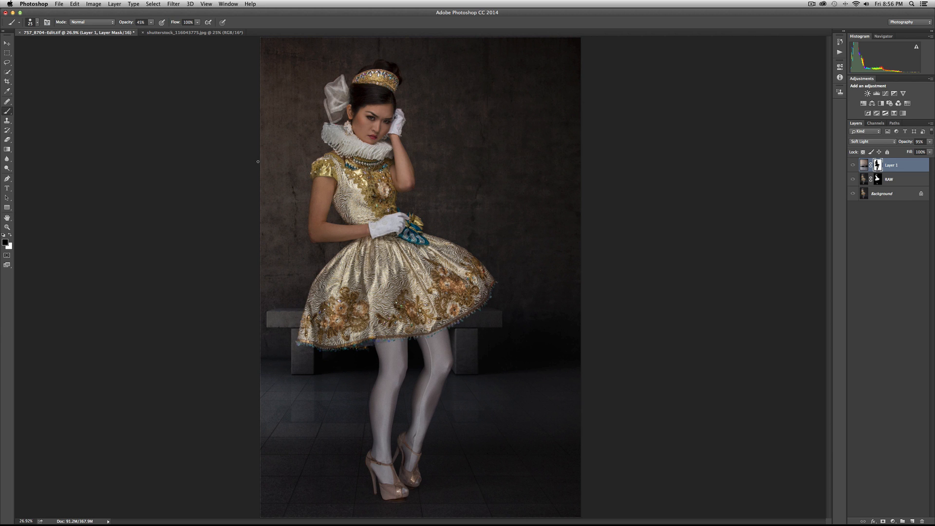
{"action": "key", "text": "backslash"}
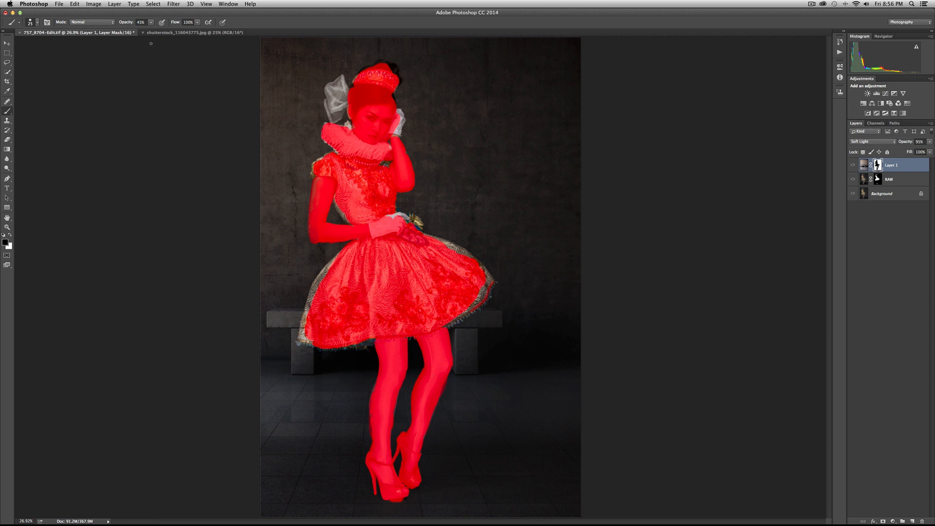
{"action": "key", "text": "0"}
{"action": "left_click_drag", "start_coordinate": [390, 219], "coordinate": [393, 216]}
{"action": "key", "text": "backslash"}
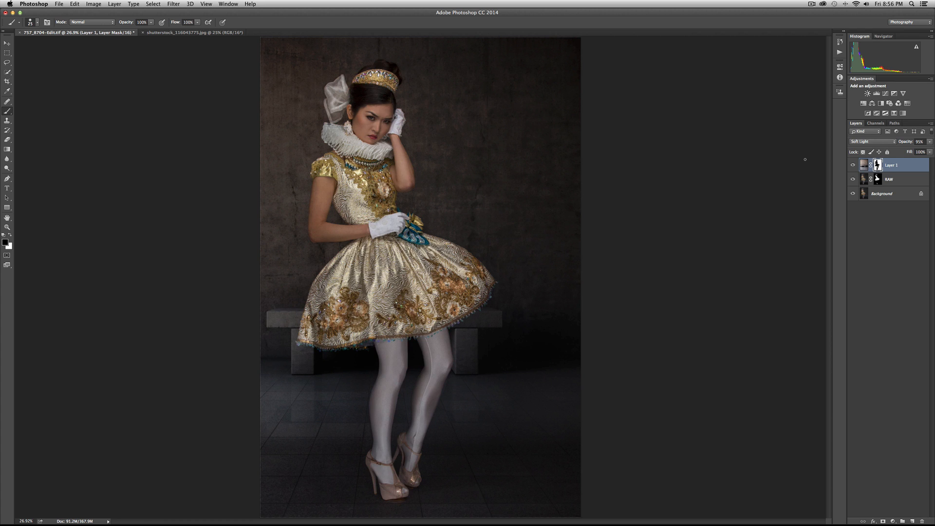
Toggle Layer 1's visibility repeatedly to compare the finished mask with the original studio background.
{"action": "left_click", "coordinate": [853, 166]}
{"action": "left_click", "coordinate": [853, 166]}
{"action": "left_click", "coordinate": [852, 166]}
{"action": "left_click", "coordinate": [853, 166]}
{"action": "left_click", "coordinate": [852, 166]}
{"action": "left_click", "coordinate": [852, 166]}
{"action": "left_click", "coordinate": [853, 166]}
{"action": "left_click", "coordinate": [852, 166]}
{"action": "left_click", "coordinate": [852, 166]}
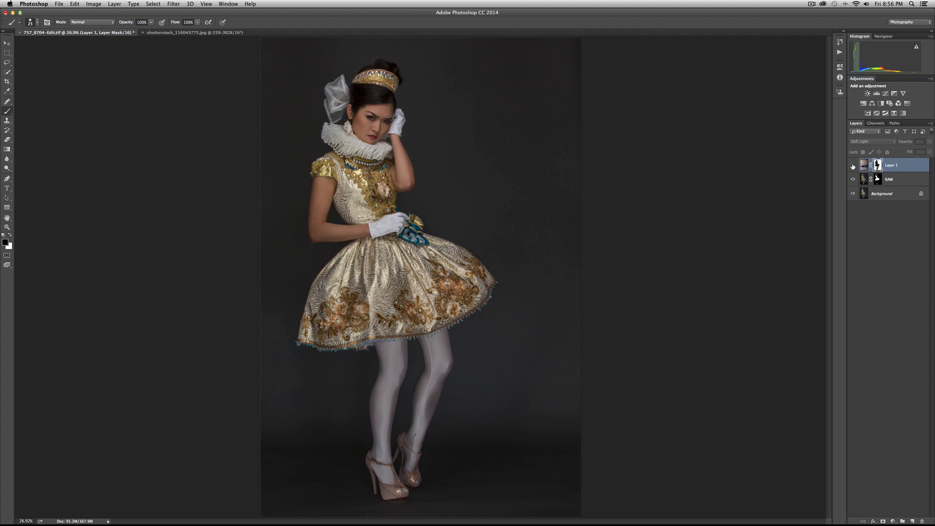
Hide and show Layer 1 several more times to compare the portrait with and without the concrete wall.
{"action": "left_click", "coordinate": [852, 166]}
{"action": "left_click", "coordinate": [852, 166]}
{"action": "left_click", "coordinate": [852, 166]}
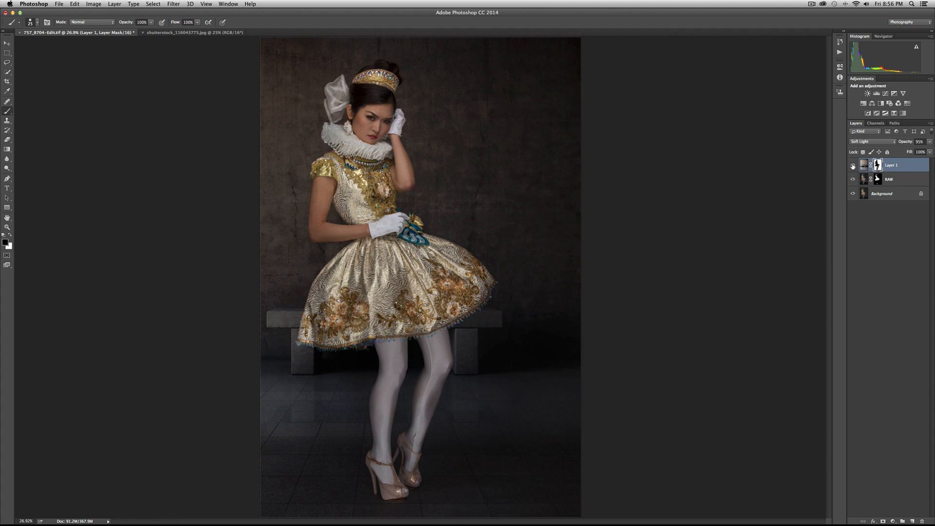
{"action": "left_click", "coordinate": [853, 166]}
{"action": "left_click", "coordinate": [852, 166]}
{"action": "left_click", "coordinate": [853, 166]}
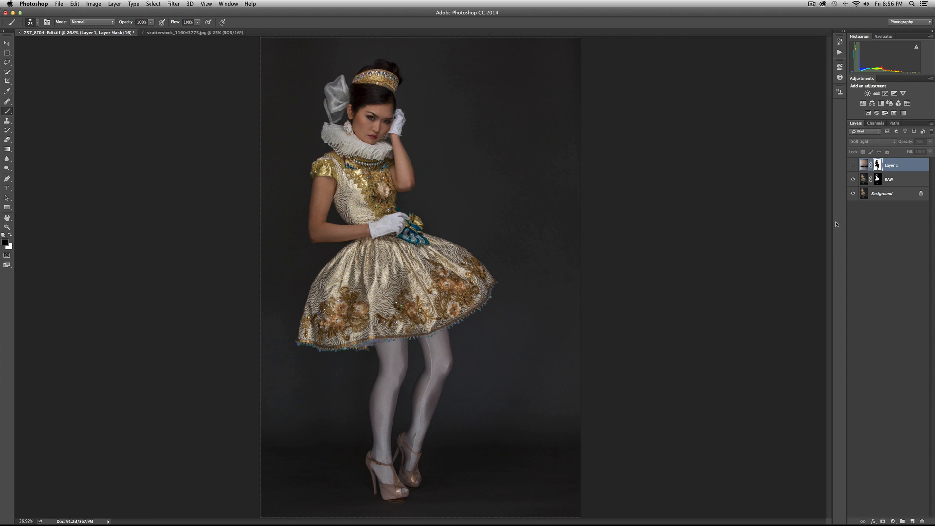
{"action": "left_click", "coordinate": [853, 165]}
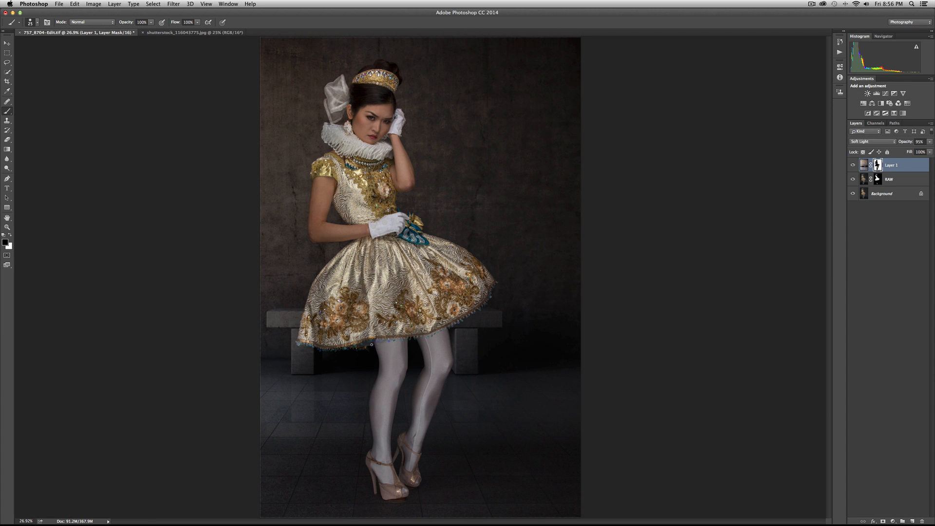
{"action": "left_click", "coordinate": [853, 165]}
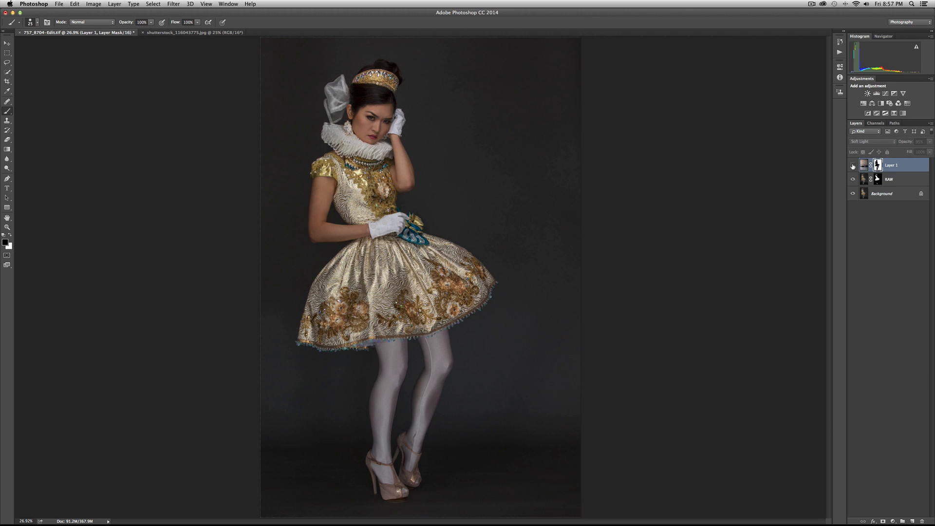
{"action": "left_click", "coordinate": [852, 165]}
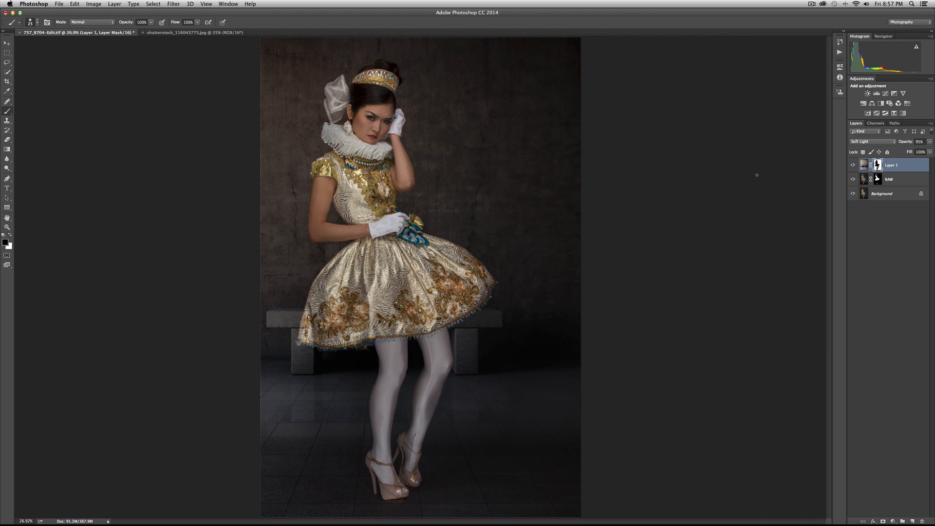
Save the composited portrait 757_8704-Edit.tif under its existing name and switch to Lightroom.
{"action": "left_click", "coordinate": [34, 4]}
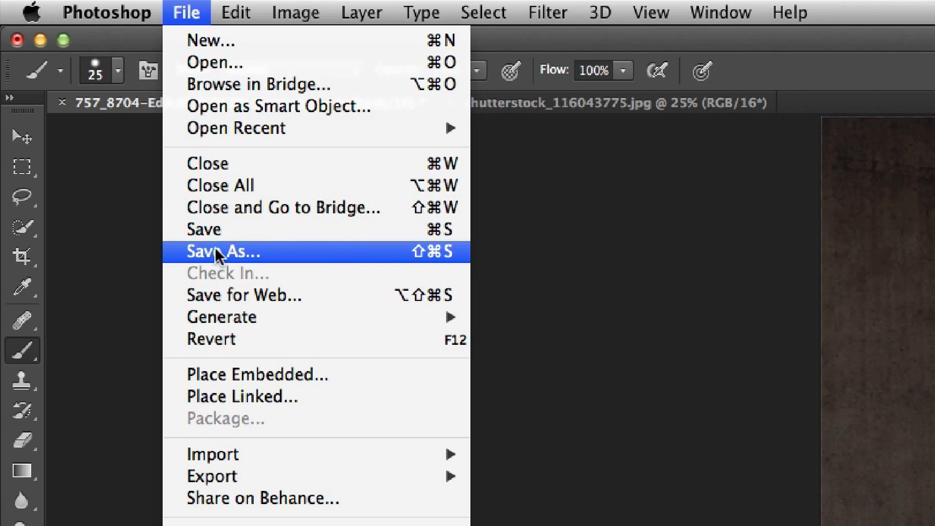
{"action": "left_click", "coordinate": [201, 215]}
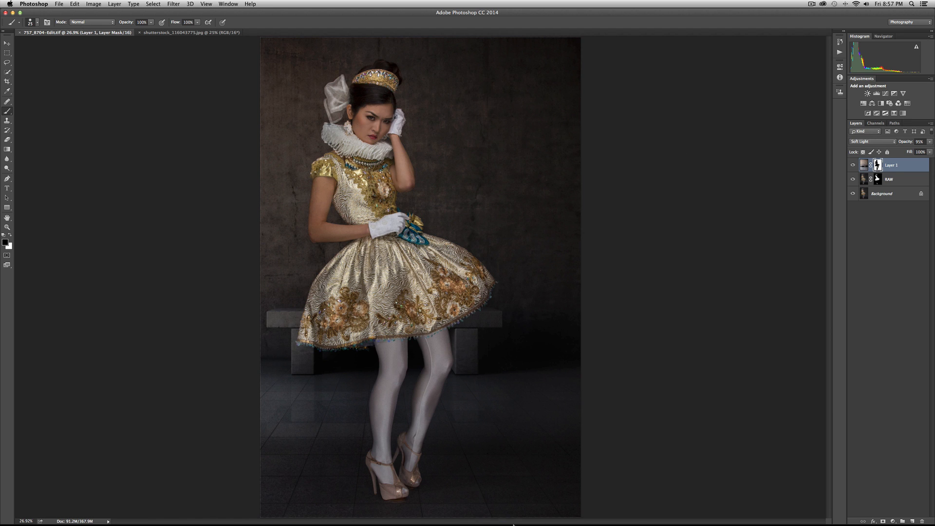
{"action": "mouse_move", "coordinate": [533, 519]}
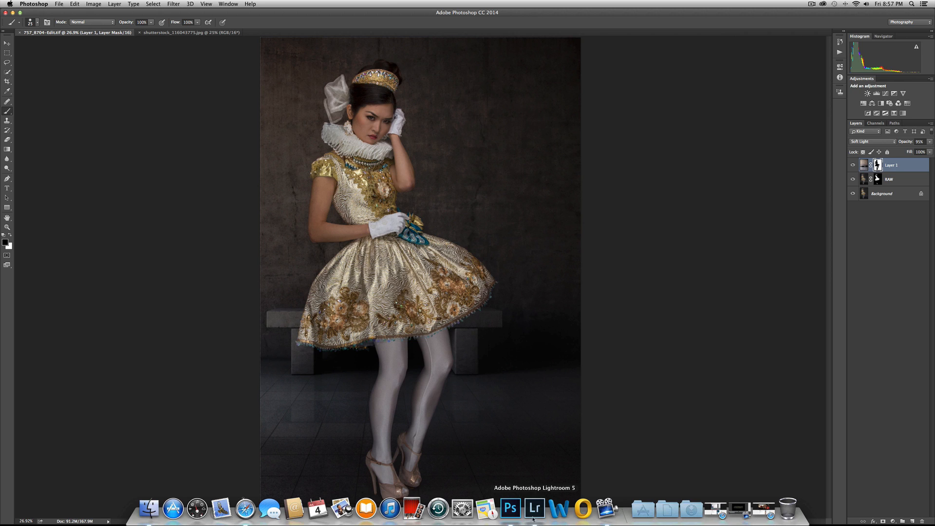
{"action": "left_click", "coordinate": [533, 509]}
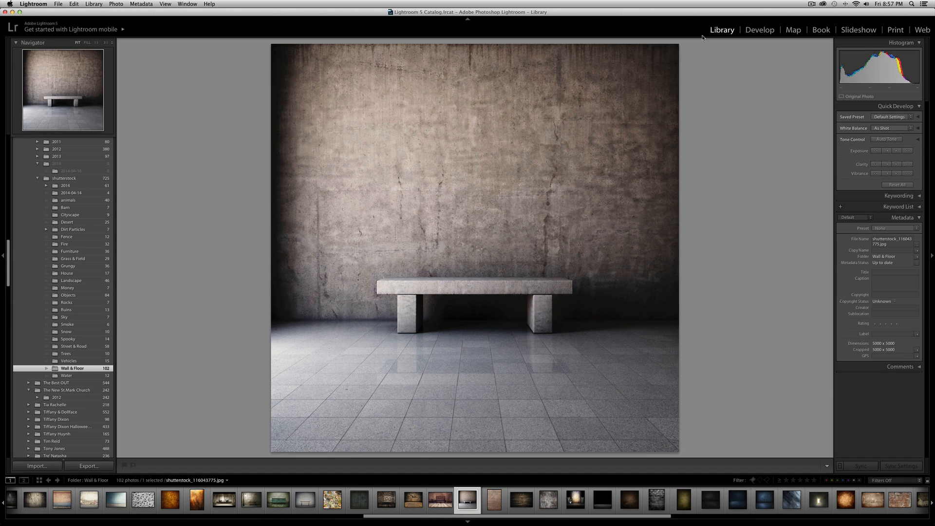
Open the 2014 subfolder of the model's folder in the Library and filter its photos to Flagged.
{"action": "scroll", "coordinate": [32, 279], "scroll_direction": "up", "scroll_amount": 10}
{"action": "scroll", "coordinate": [35, 276], "scroll_direction": "down", "scroll_amount": 11}
{"action": "scroll", "coordinate": [35, 276], "scroll_direction": "up", "scroll_amount": 20}
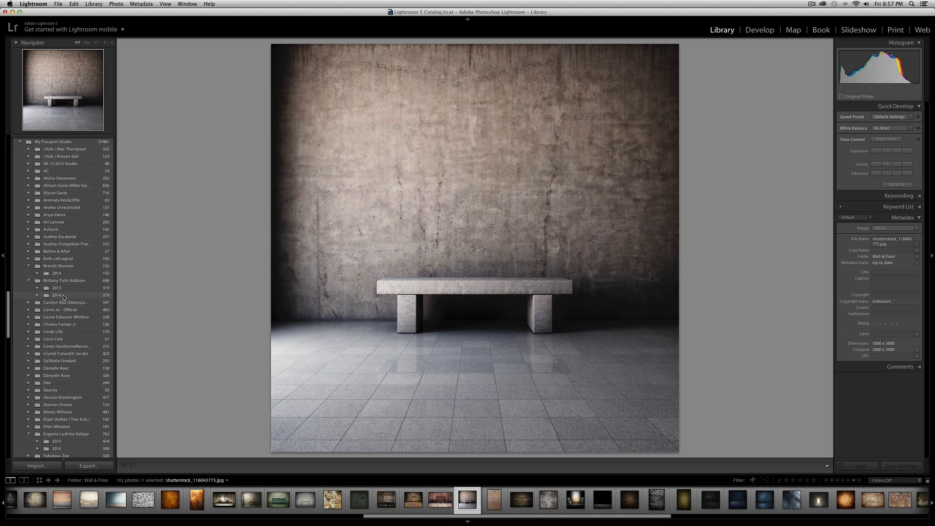
{"action": "scroll", "coordinate": [63, 298], "scroll_direction": "down", "scroll_amount": 3}
{"action": "scroll", "coordinate": [63, 273], "scroll_direction": "down", "scroll_amount": 5}
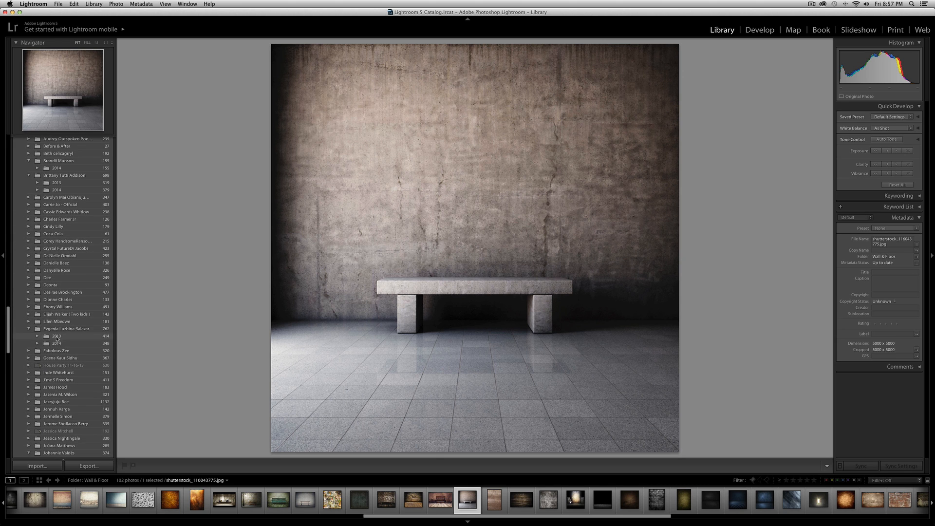
{"action": "left_click", "coordinate": [57, 344]}
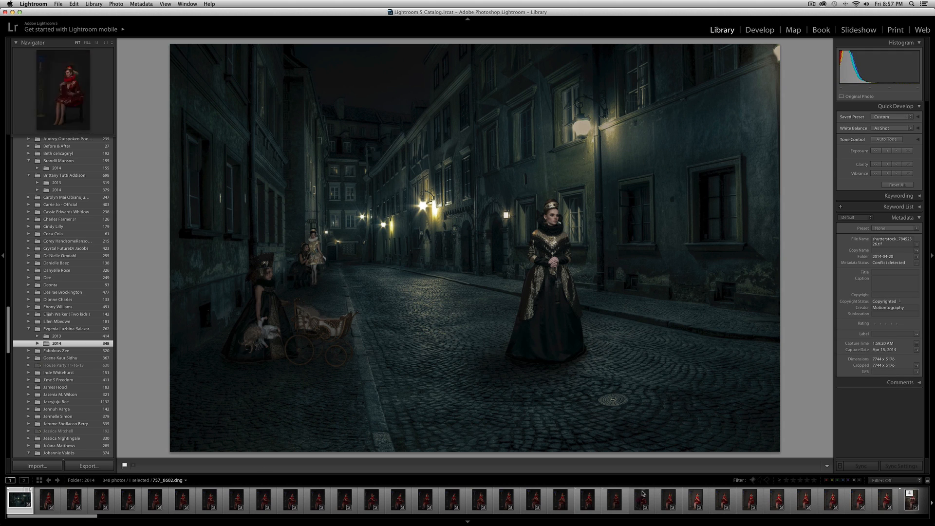
{"action": "left_click", "coordinate": [753, 479]}
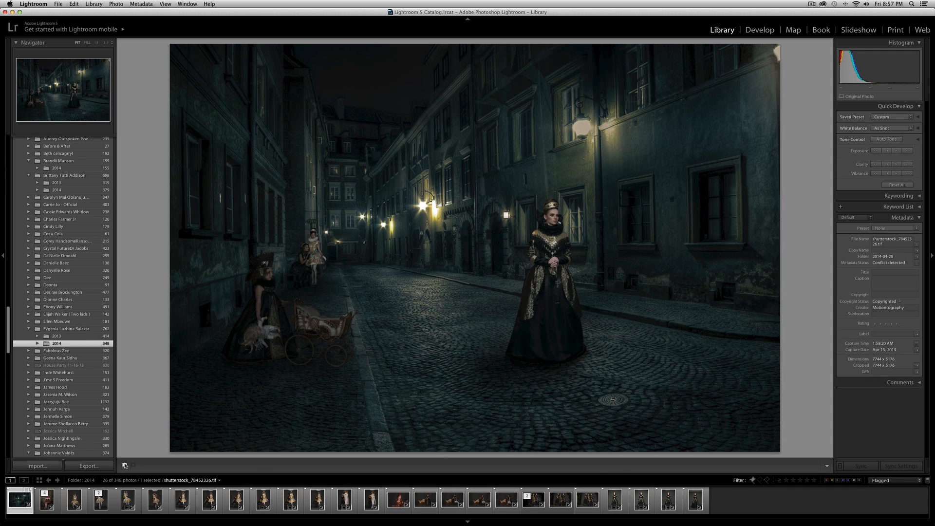
Compare the composite 757_8704-Edit.tif with the original 757_8704.dng, ending with the composite selected.
{"action": "left_click", "coordinate": [101, 502]}
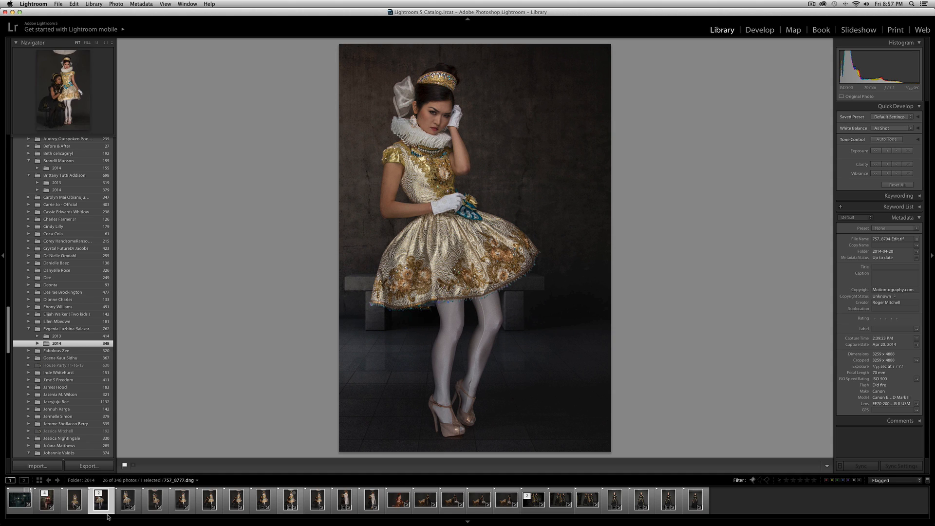
{"action": "left_click", "coordinate": [122, 506]}
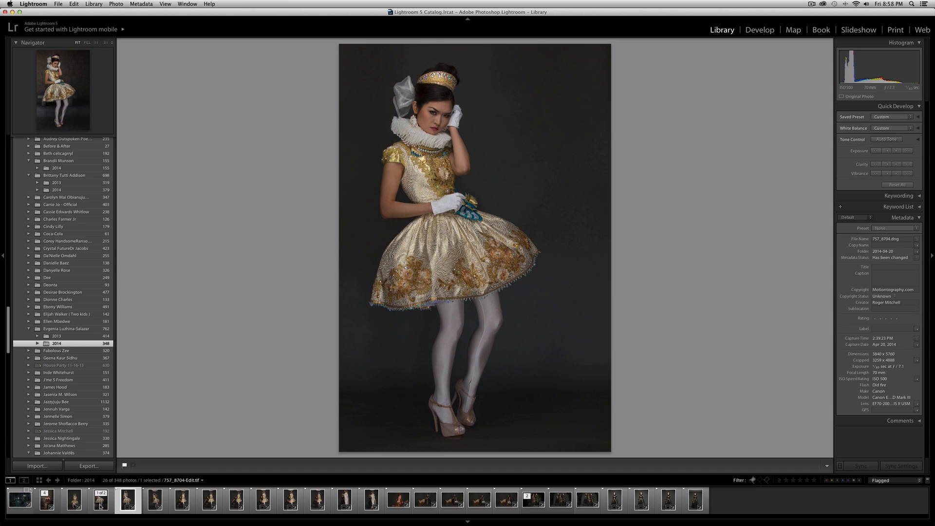
{"action": "left_click", "coordinate": [97, 506]}
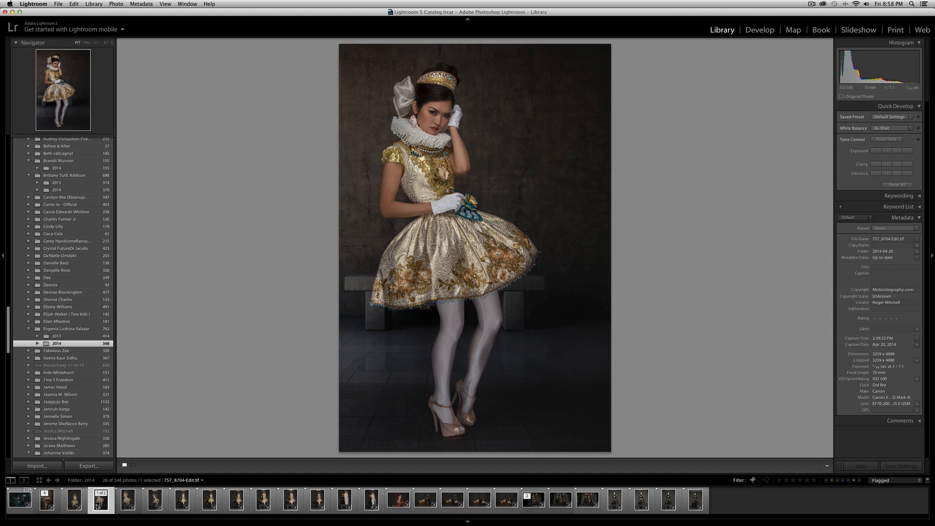
{"action": "key", "text": "alt"}
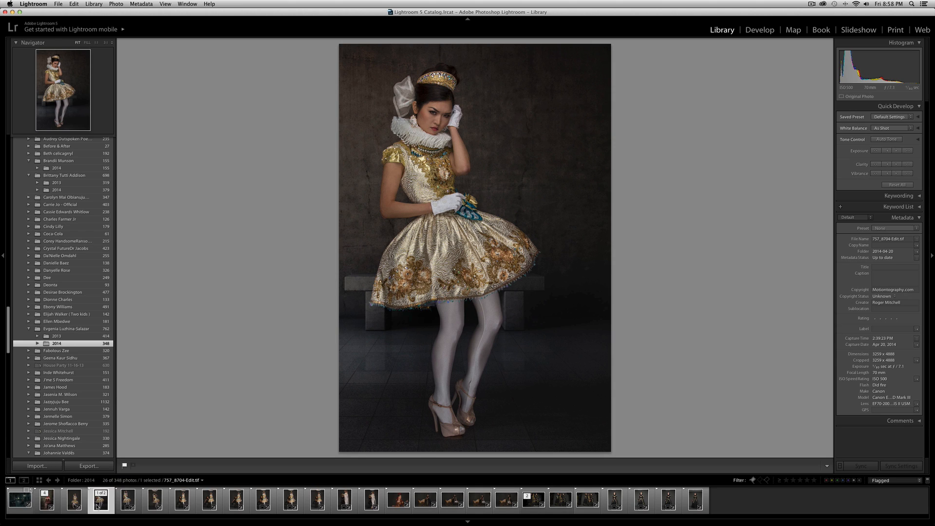